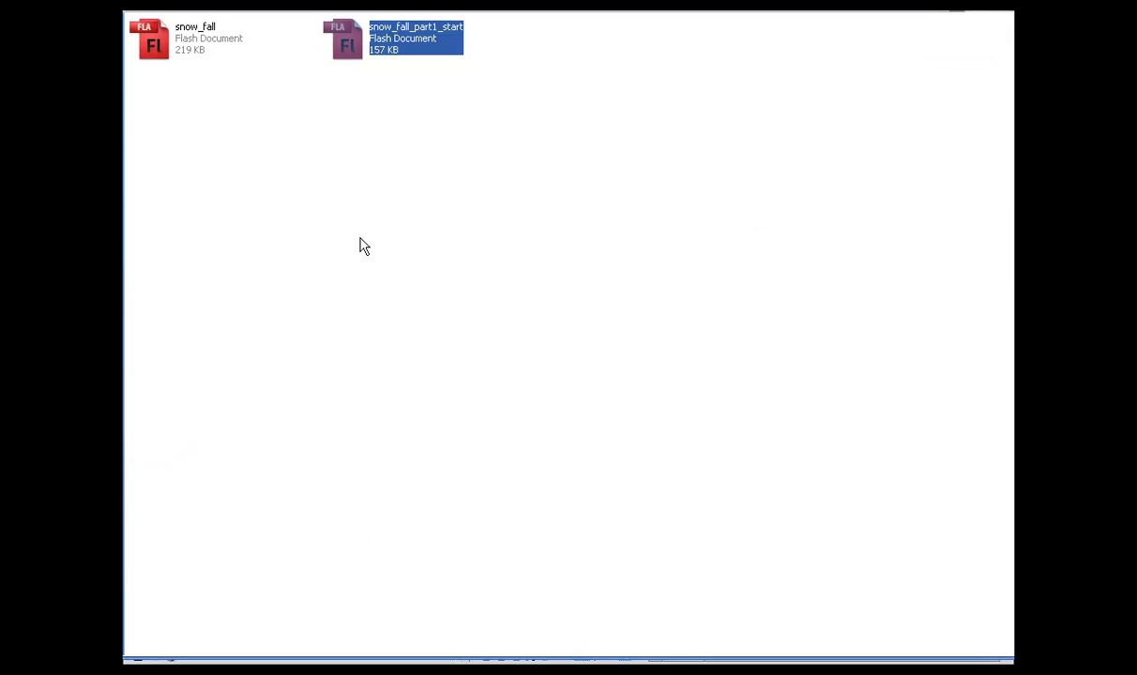
# Step: Select the snow_fall file from among the snow_fall_part1_start files
pyautogui.click(348, 212)
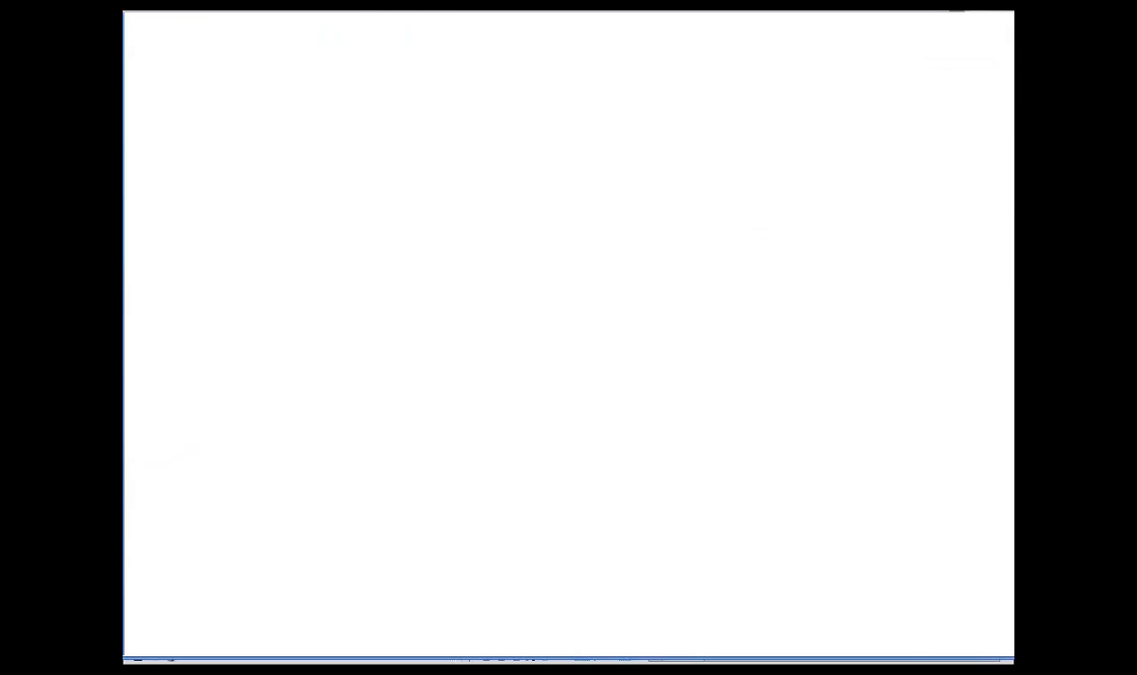
pyautogui.click(364, 41)
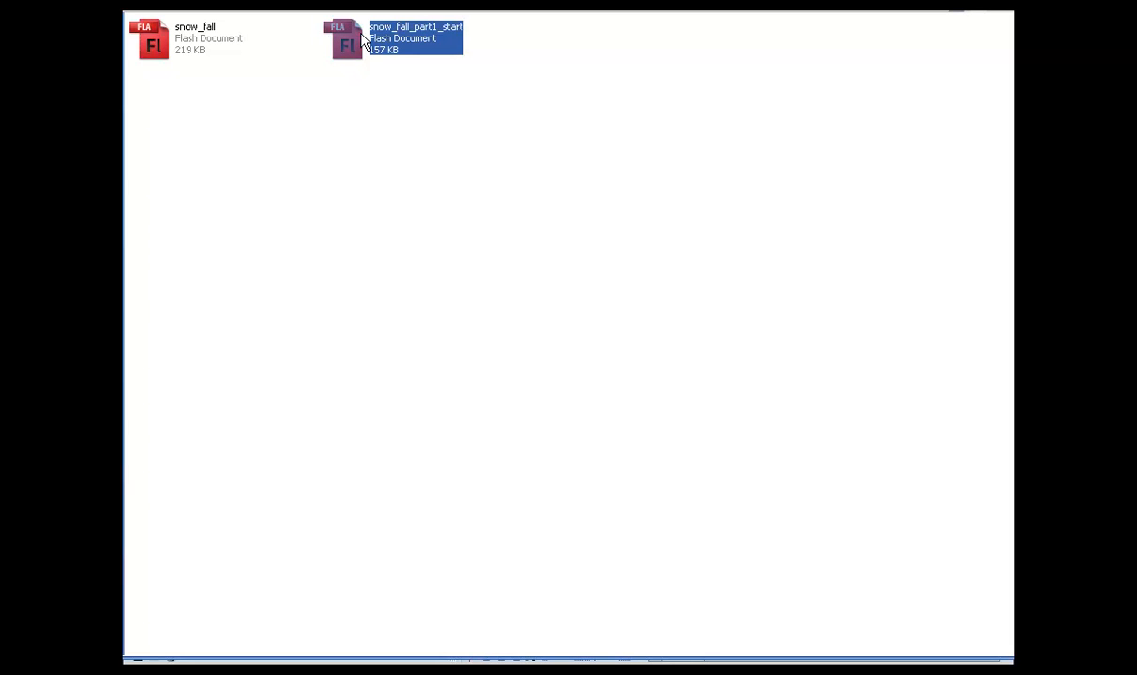
pyautogui.click(423, 137)
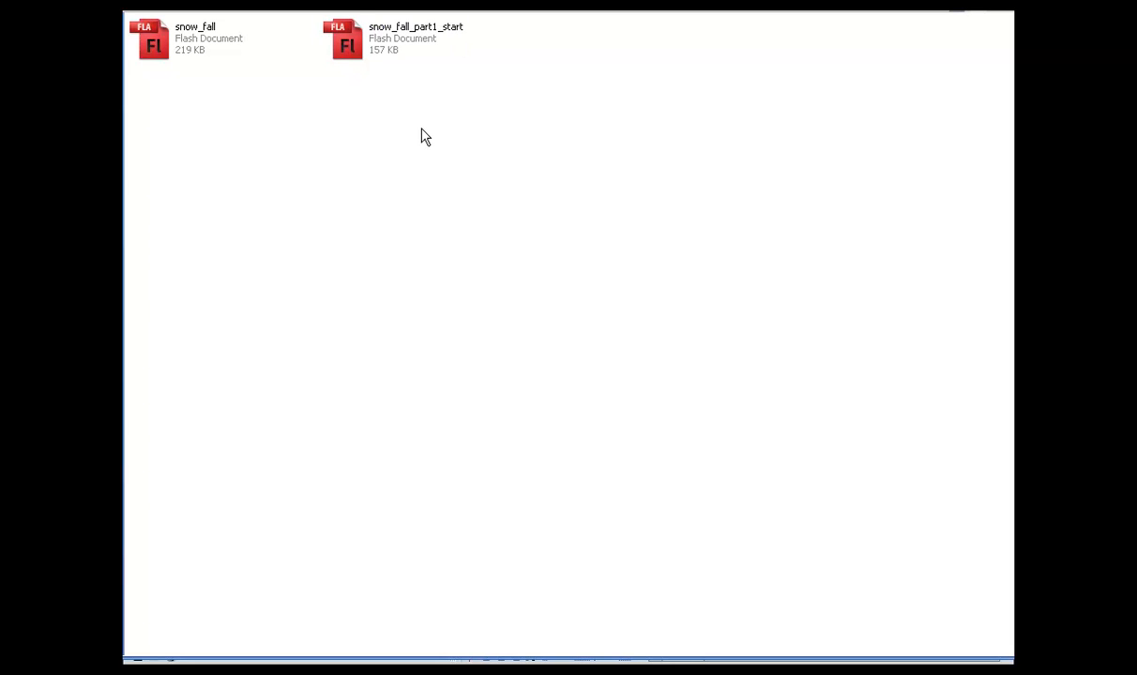
pyautogui.click(363, 63)
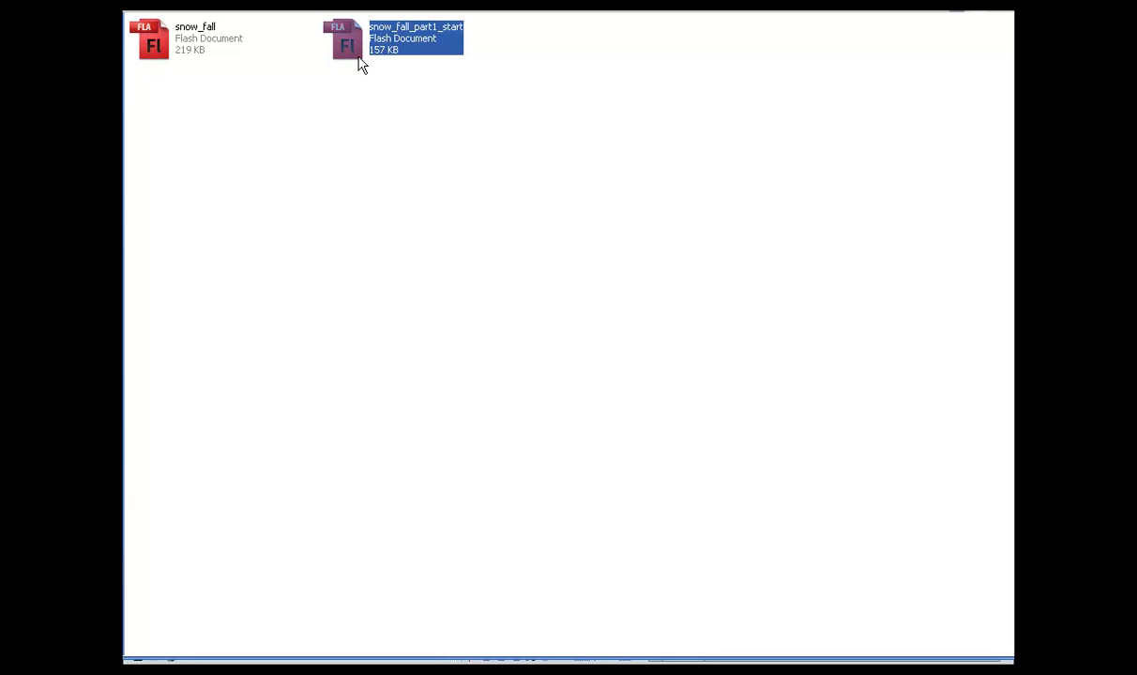
pyautogui.click(374, 94)
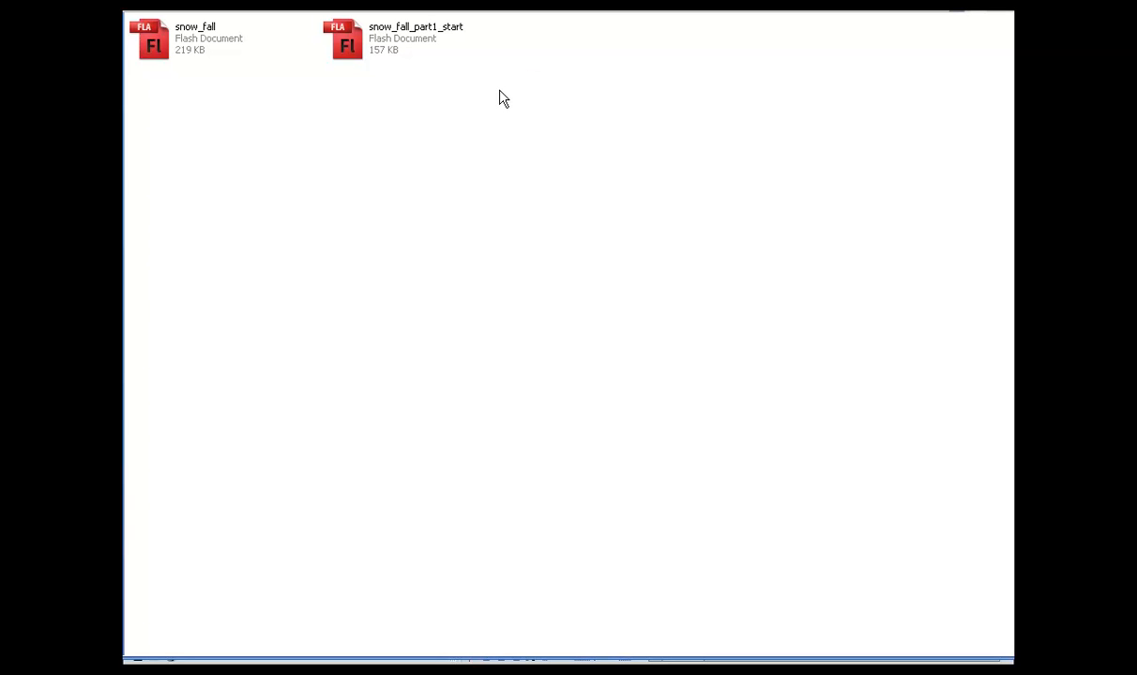
pyautogui.click(154, 45)
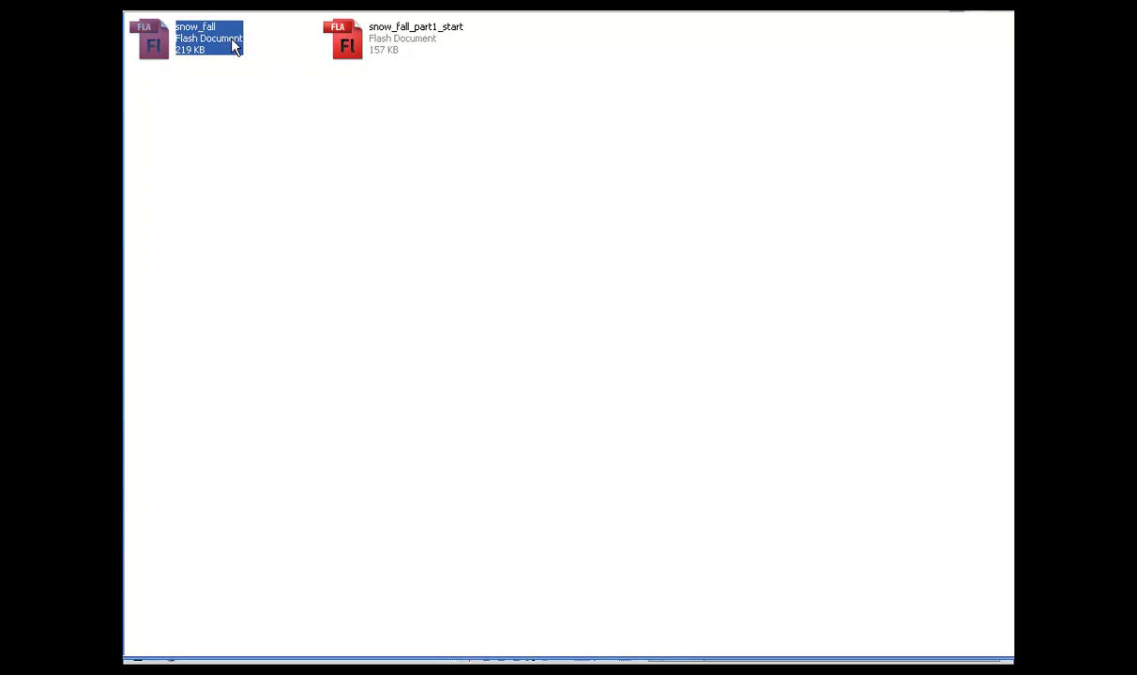
pyautogui.click(270, 98)
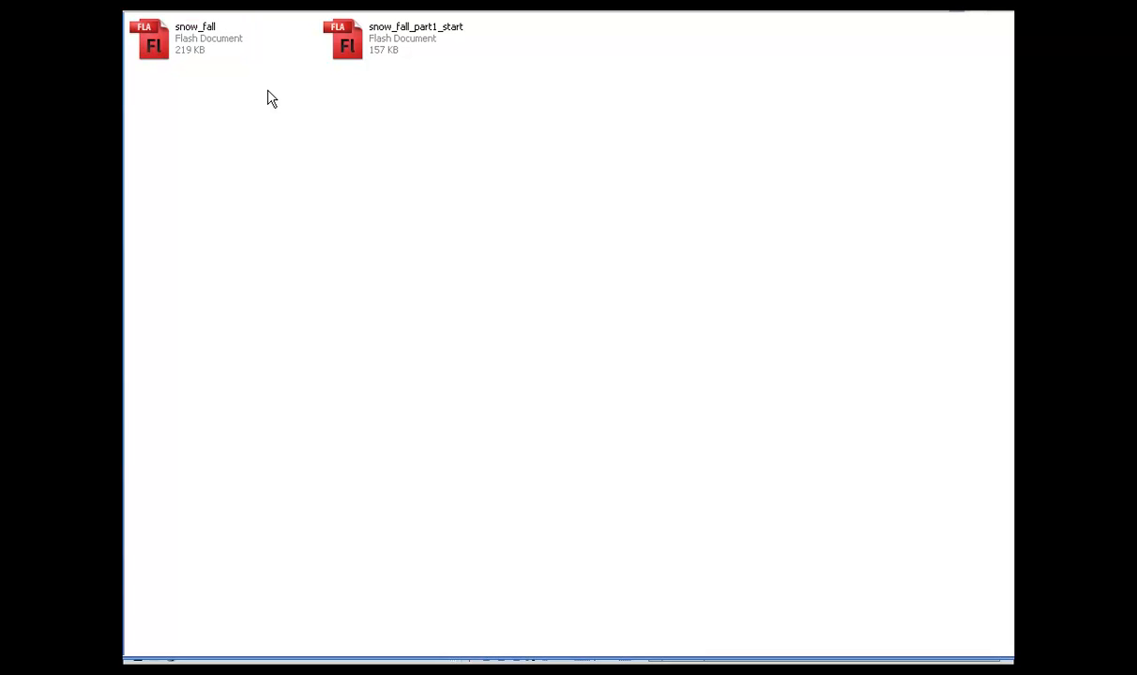
pyautogui.moveTo(286, 103); pyautogui.dragTo(418, 230)
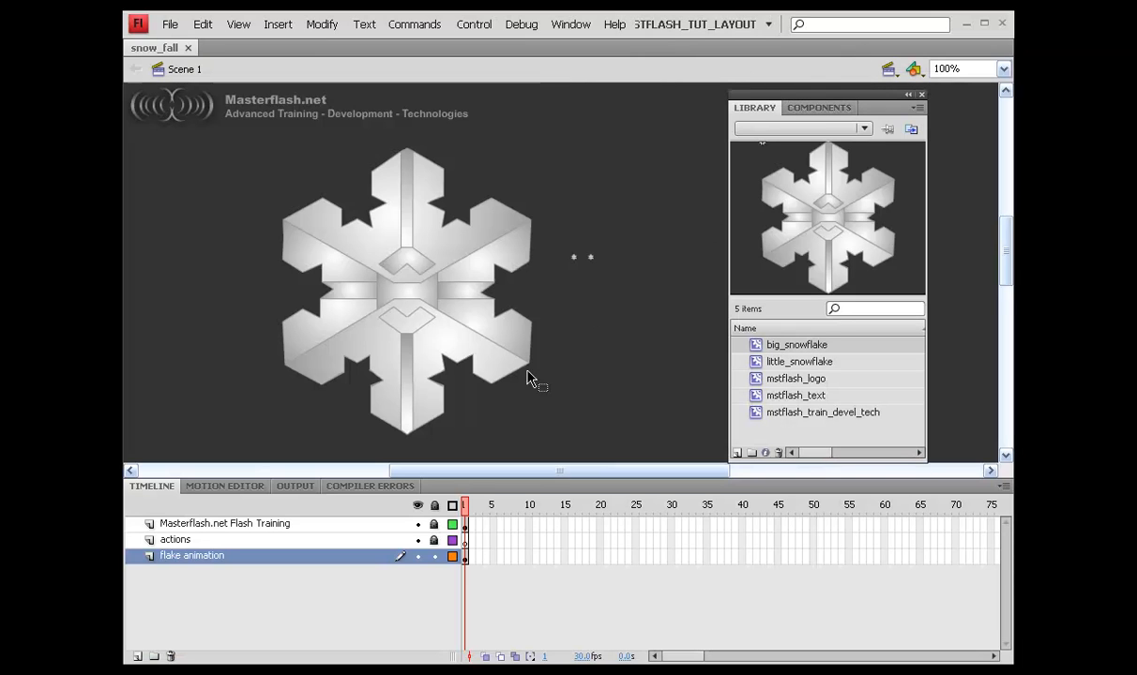
# Step: Delete the big snowflake, save, and select the left tiny flake at 100% zoom
pyautogui.click(418, 279)
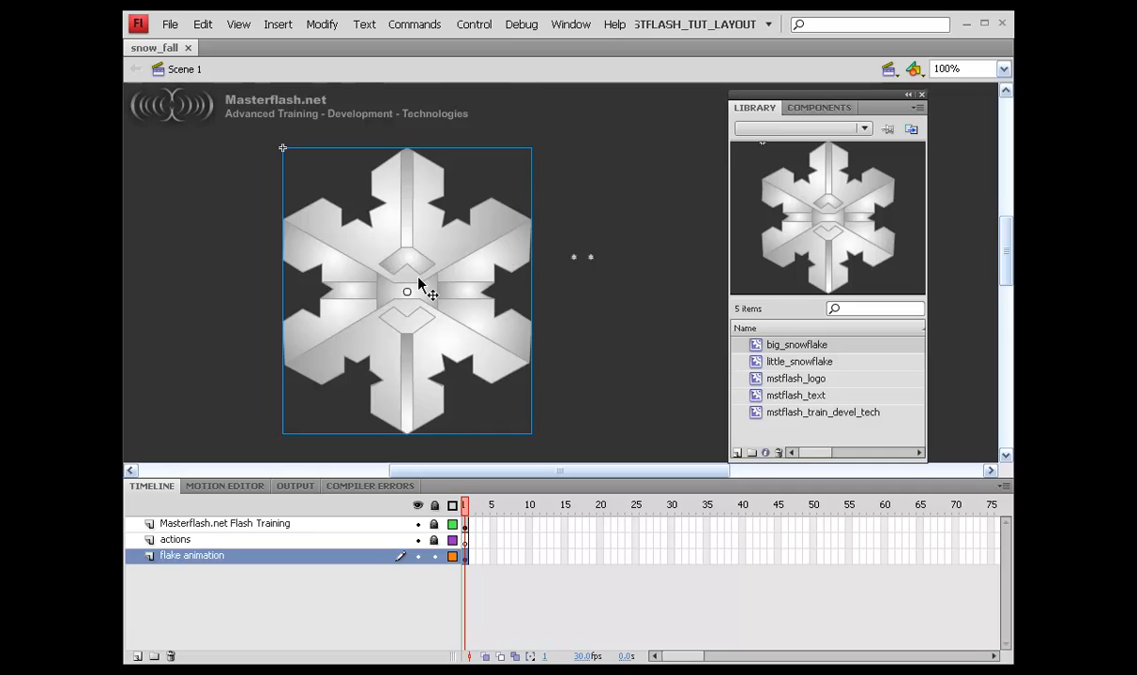
pyautogui.press('Delete')
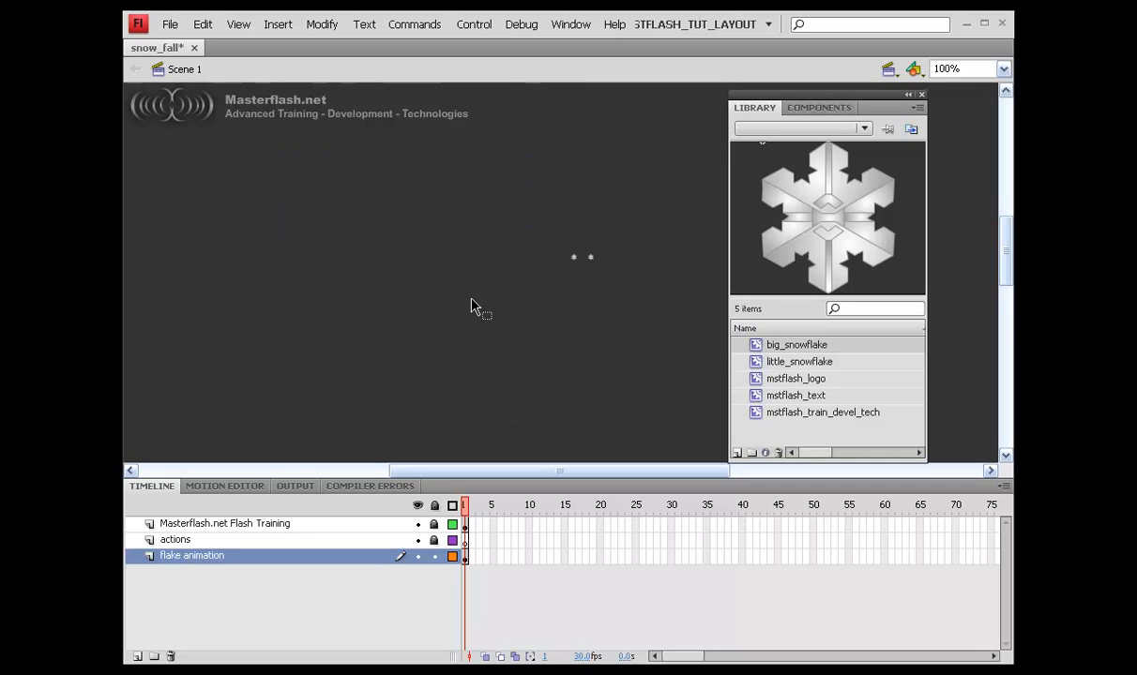
pyautogui.moveTo(563, 247); pyautogui.dragTo(605, 266)
pyautogui.moveTo(516, 158); pyautogui.dragTo(542, 175)
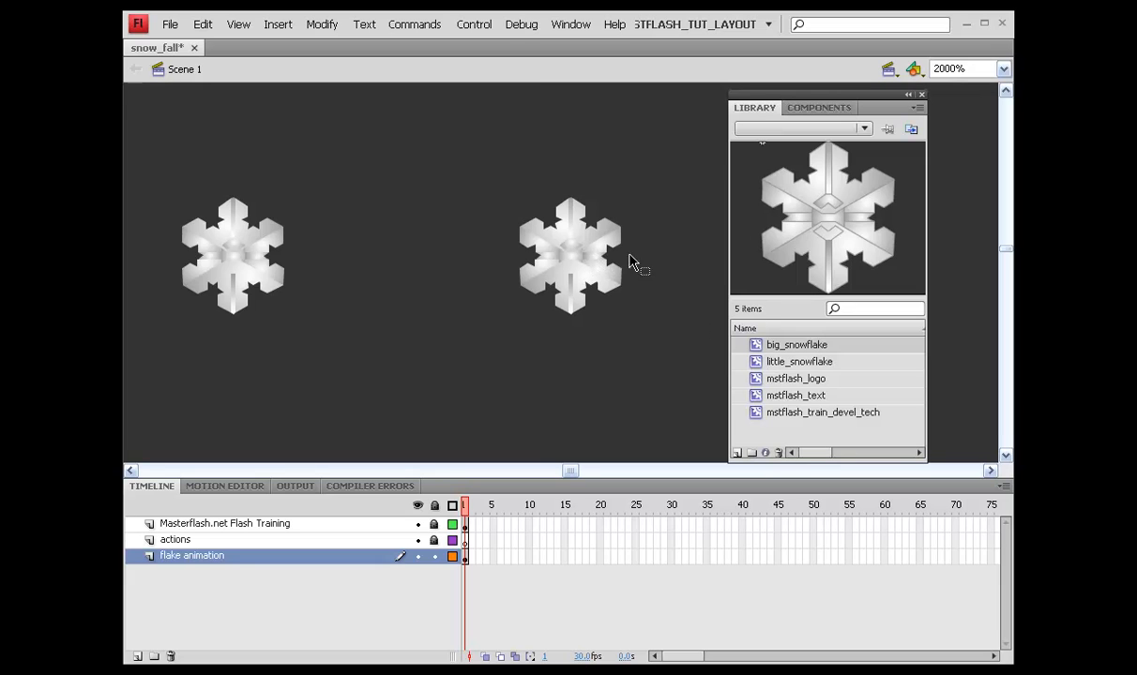
pyautogui.hotkey('ctrl', 's')
pyautogui.hotkey('ctrl', '1')
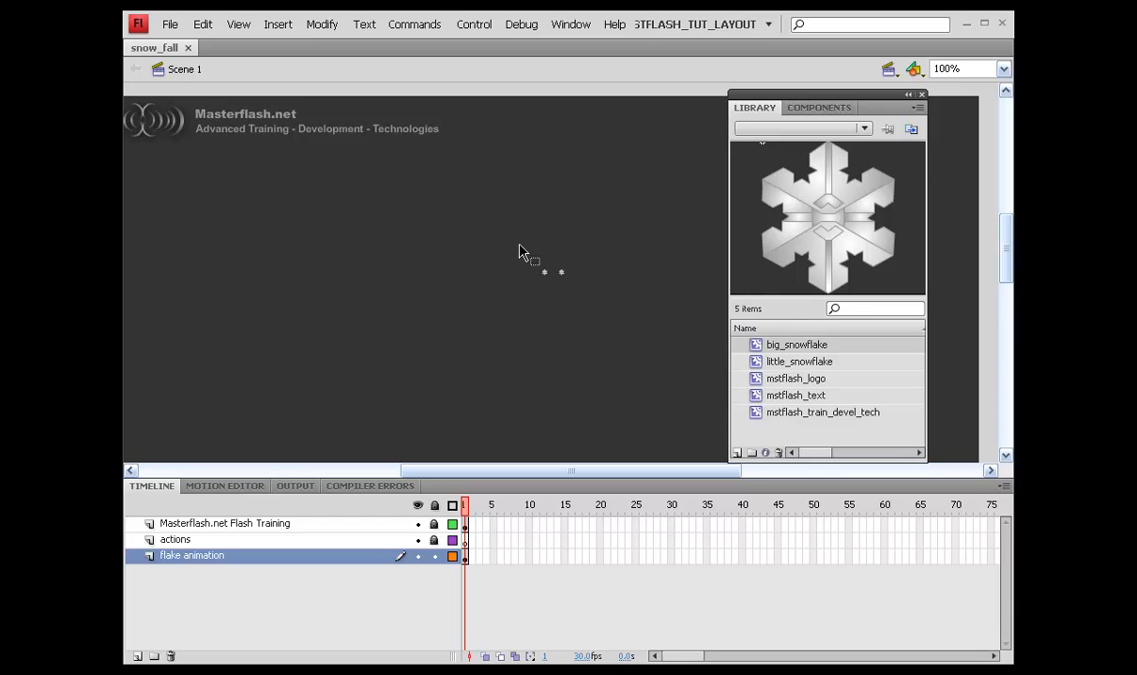
pyautogui.moveTo(551, 307); pyautogui.dragTo(548, 312)
# Step: Make the flake a movie clip 'snow', exported for ActionScript as class snow, base flash.display.MovieClip
pyautogui.press('F8')
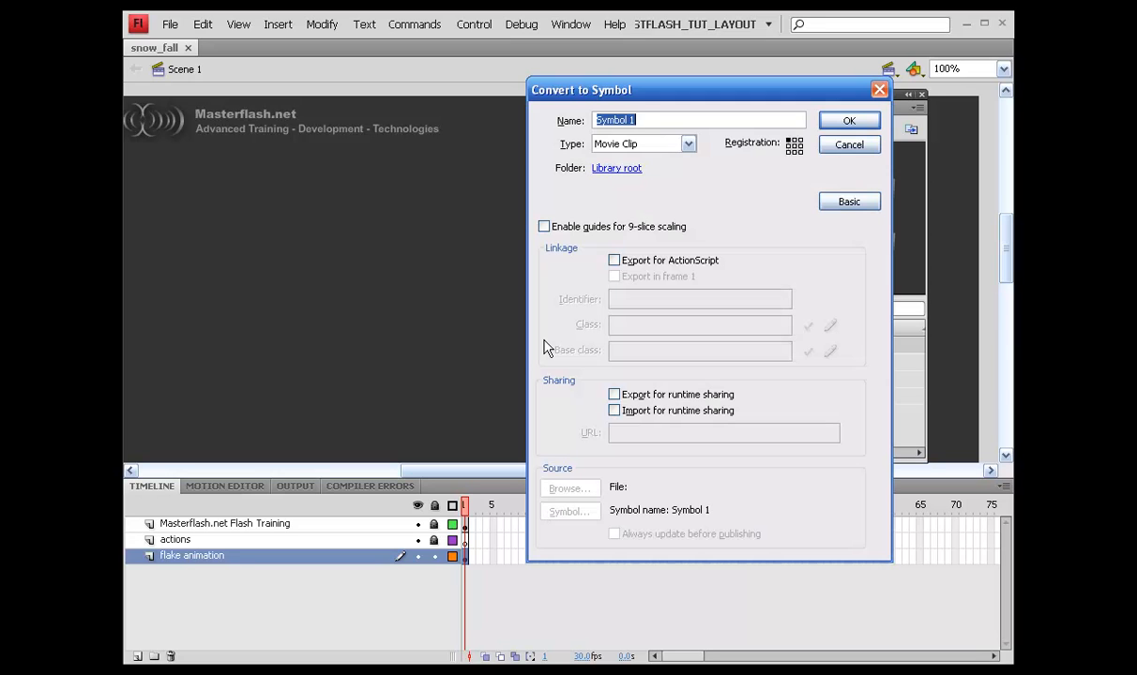
pyautogui.write('snow')
pyautogui.click(614, 261)
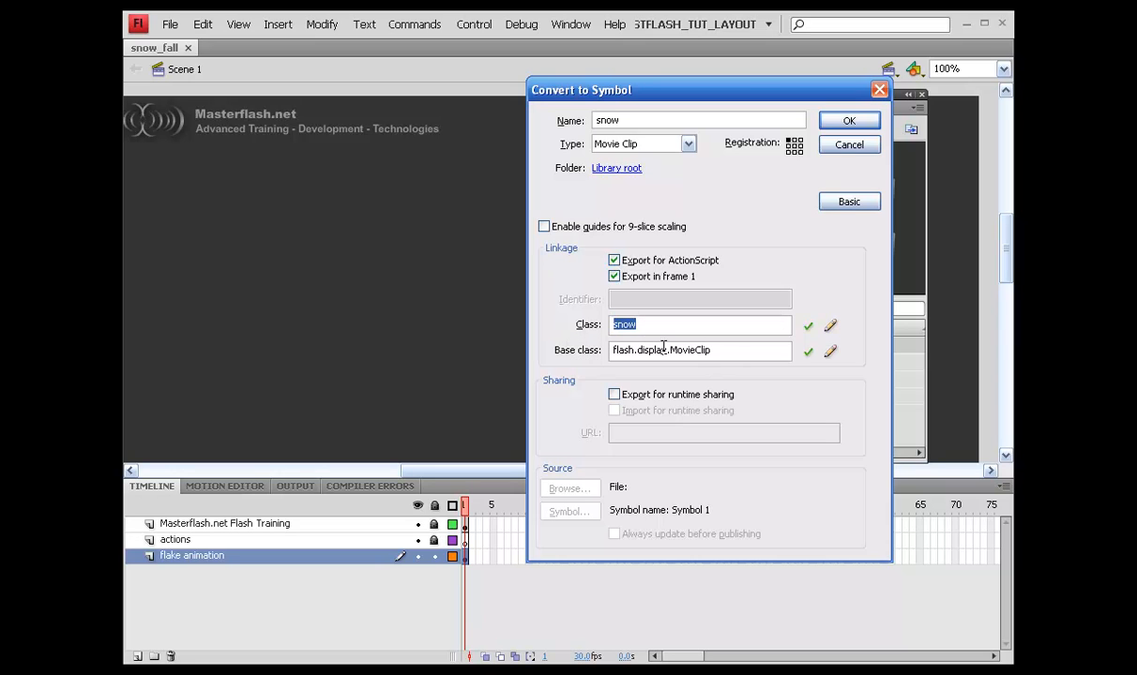
pyautogui.moveTo(667, 349); pyautogui.dragTo(764, 352)
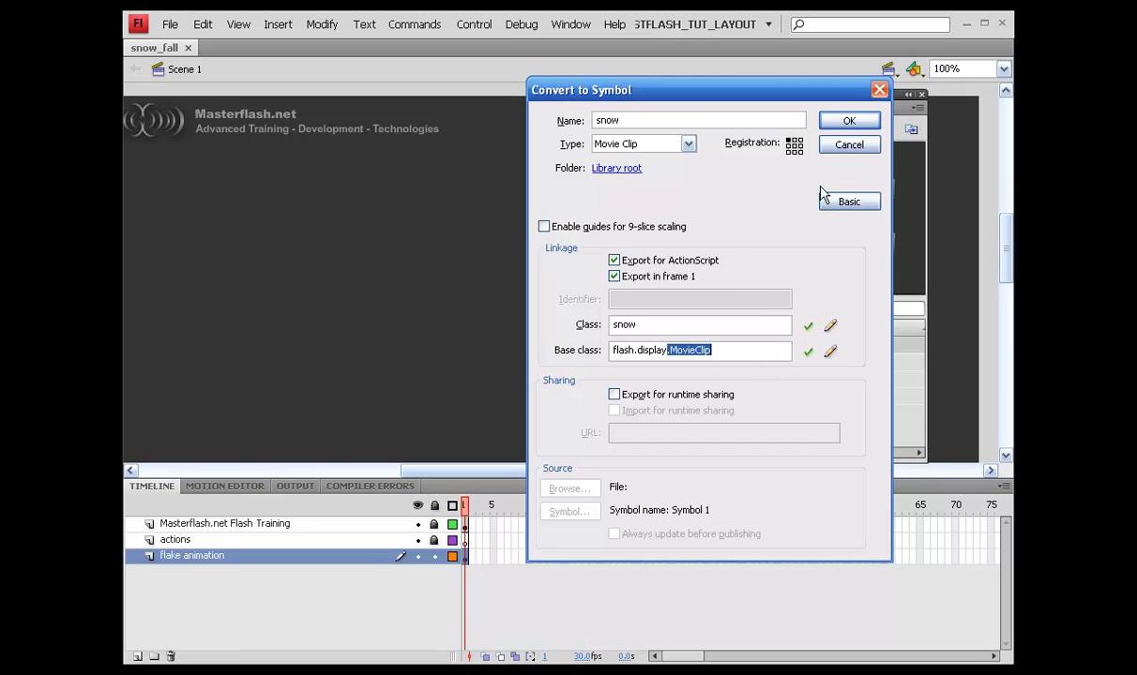
pyautogui.click(850, 123)
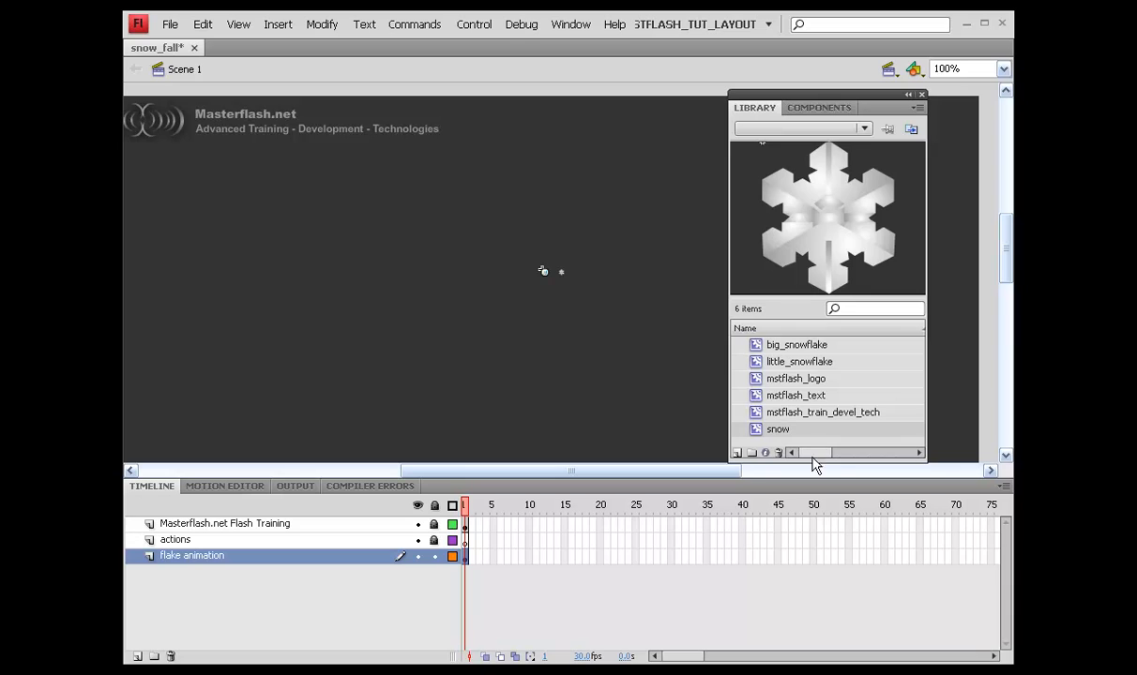
# Step: Move the small flake to X 455.1, Y 88.0
pyautogui.moveTo(818, 458); pyautogui.dragTo(771, 454)
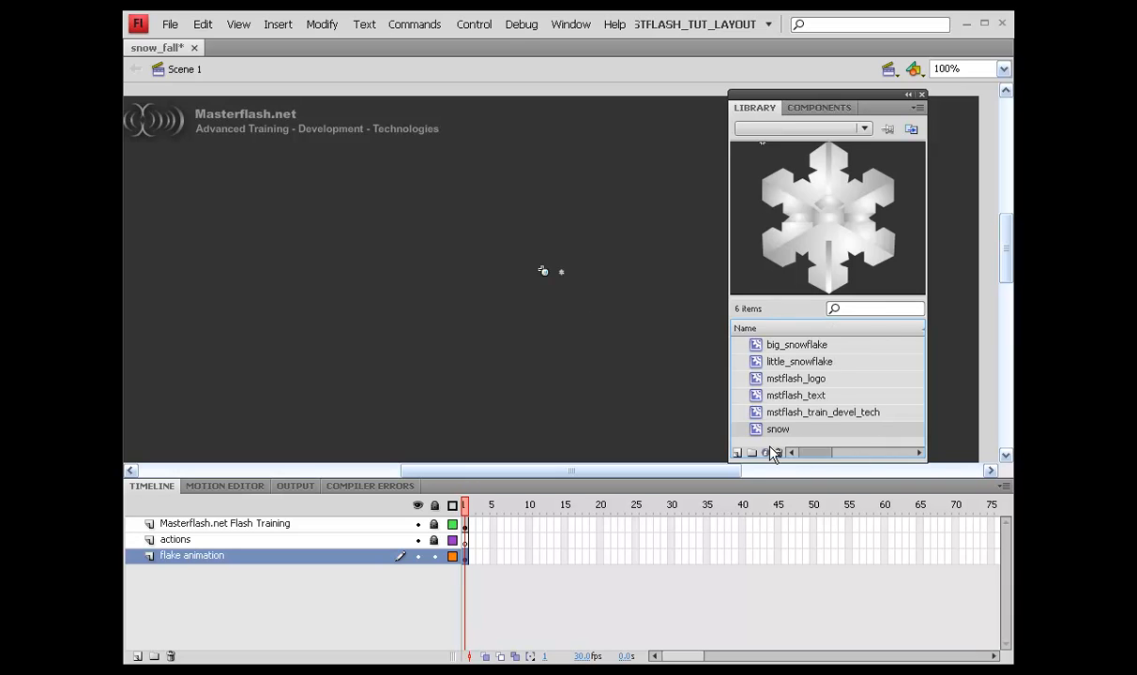
pyautogui.moveTo(523, 247); pyautogui.dragTo(551, 301)
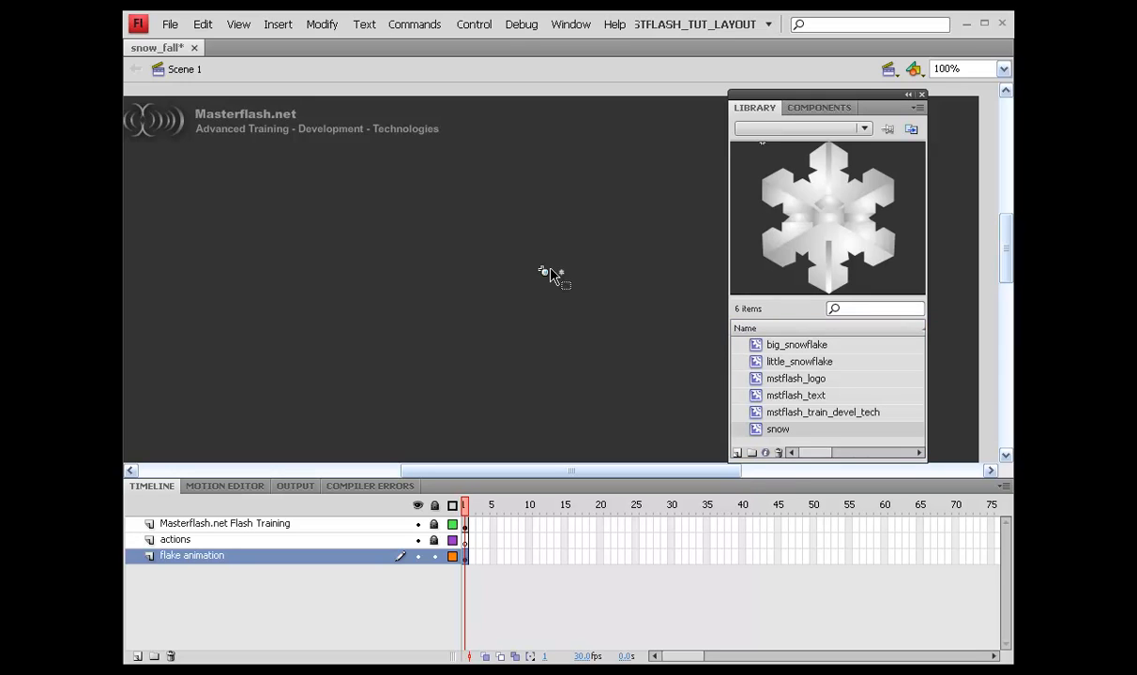
pyautogui.click(530, 342)
pyautogui.moveTo(549, 255); pyautogui.dragTo(597, 295)
pyautogui.moveTo(1012, 132); pyautogui.dragTo(330, 130)
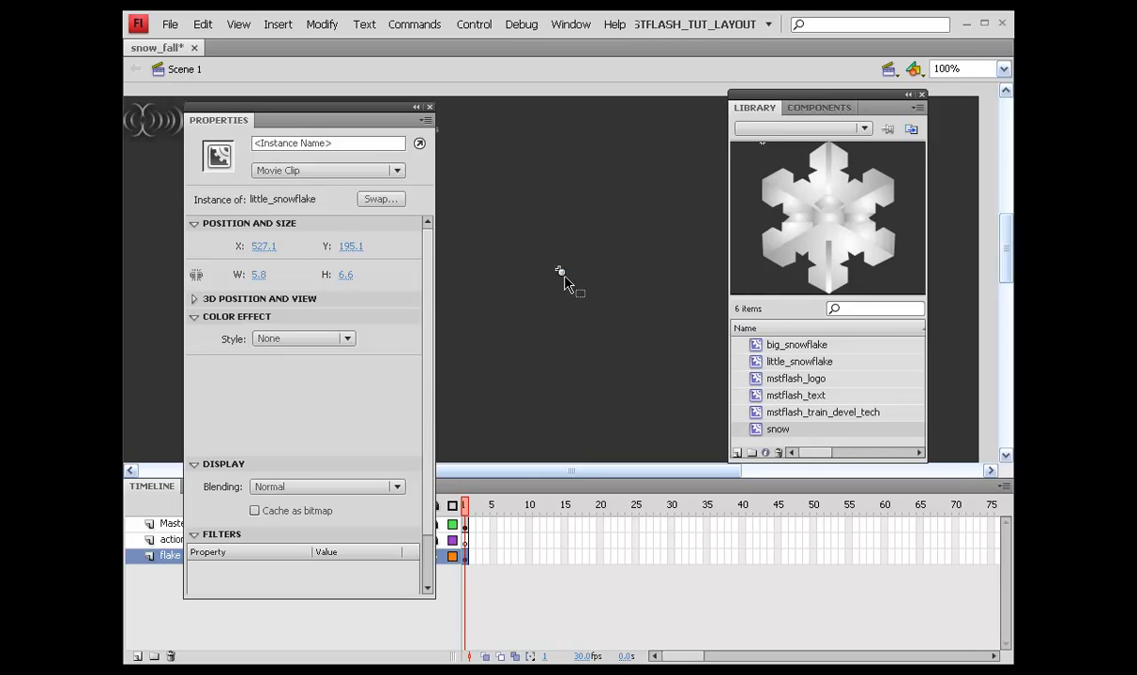
pyautogui.moveTo(564, 277); pyautogui.dragTo(499, 176)
# Step: Duplicate the flake twice into a row of three to the right and save
pyautogui.hotkey('ctrl', 'd')
pyautogui.hotkey('ctrl', 'd')
pyautogui.click(553, 231)
pyautogui.moveTo(459, 152); pyautogui.dragTo(608, 225)
pyautogui.click(533, 227)
pyautogui.moveTo(333, 126); pyautogui.dragTo(1135, 215)
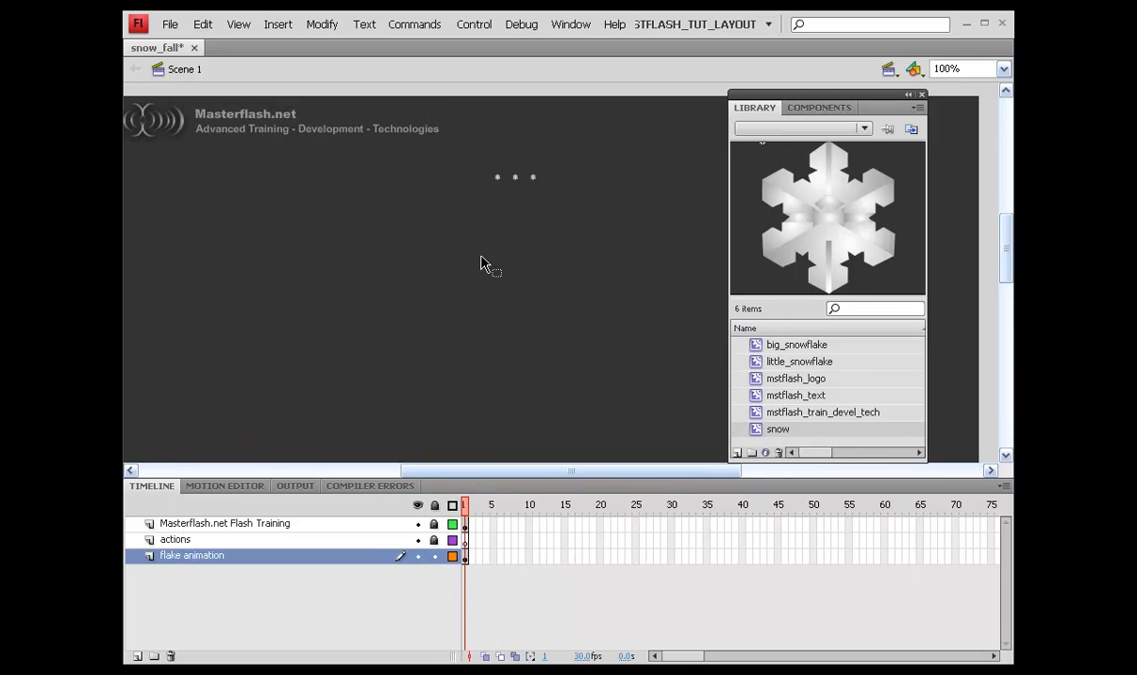
pyautogui.hotkey('ctrl', 's')
pyautogui.moveTo(464, 159); pyautogui.dragTo(607, 205)
# Step: Convert the three flakes into a movie clip symbol named snow_holder and move the Library aside
pyautogui.press('F8')
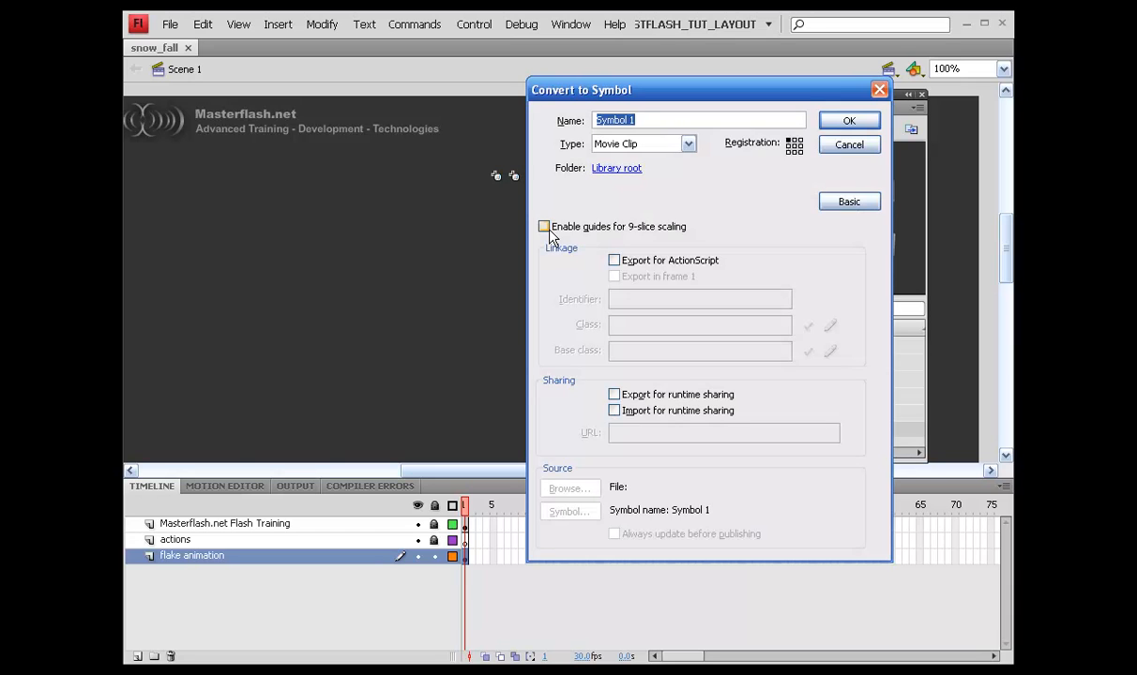
pyautogui.write('snow_holder')
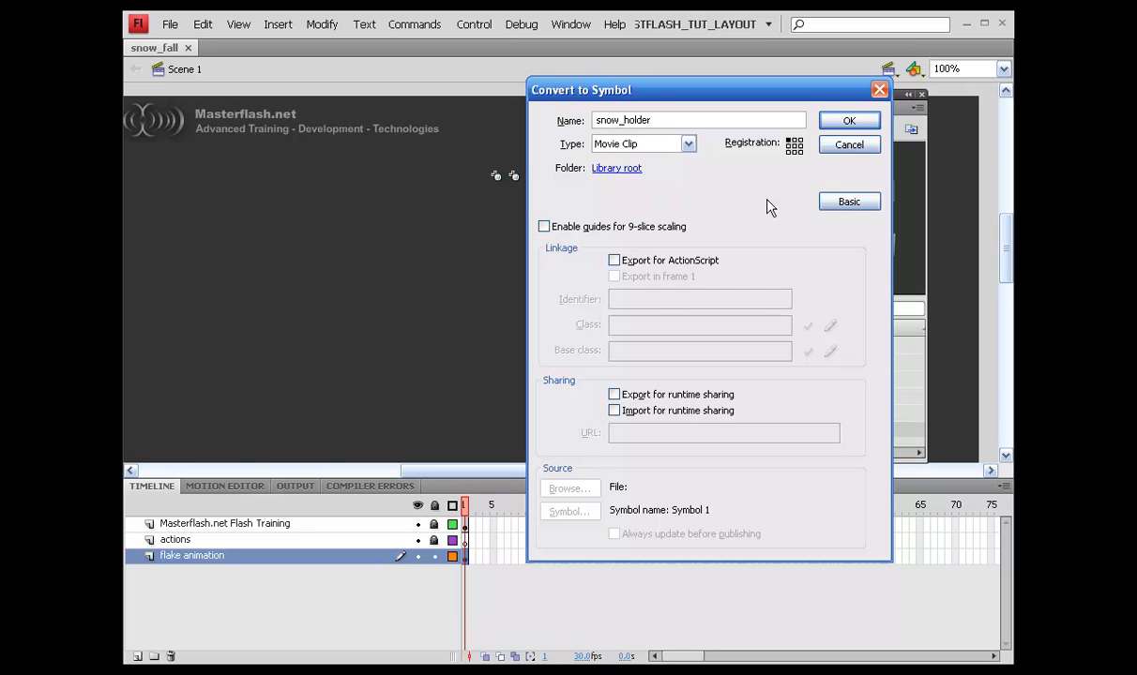
pyautogui.click(849, 122)
pyautogui.moveTo(901, 107); pyautogui.dragTo(1136, 173)
pyautogui.moveTo(1136, 122); pyautogui.dragTo(754, 133)
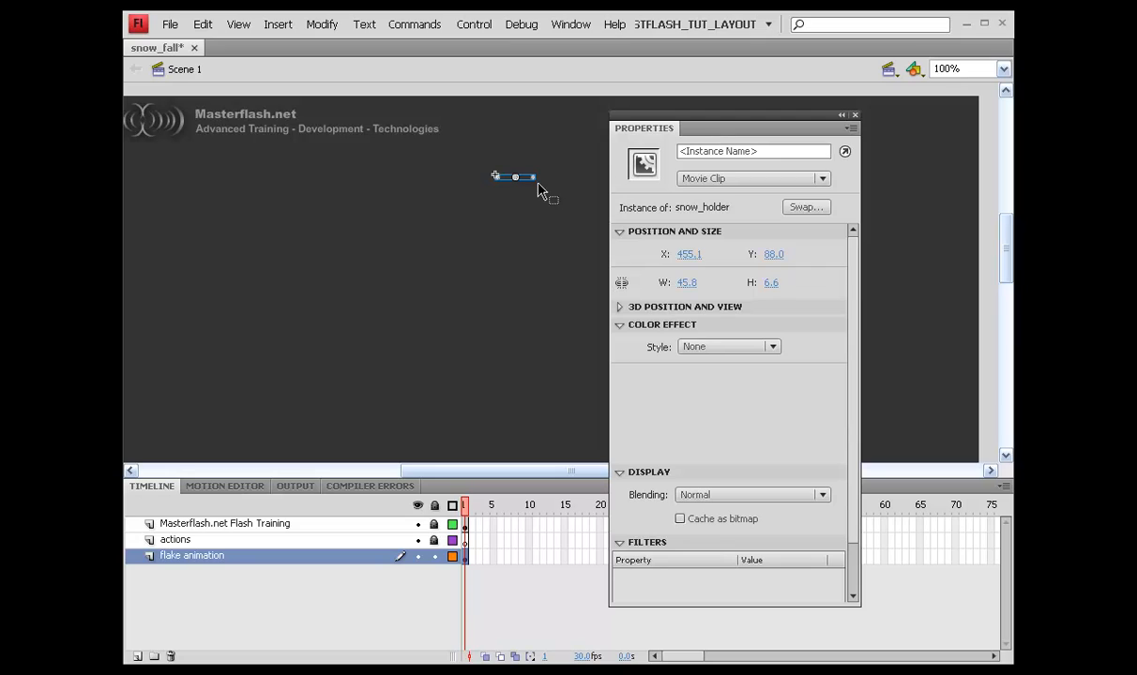
# Step: Give the instance the name snow_holder, save, and tuck the Properties panel away
pyautogui.click(681, 152)
pyautogui.write('s')
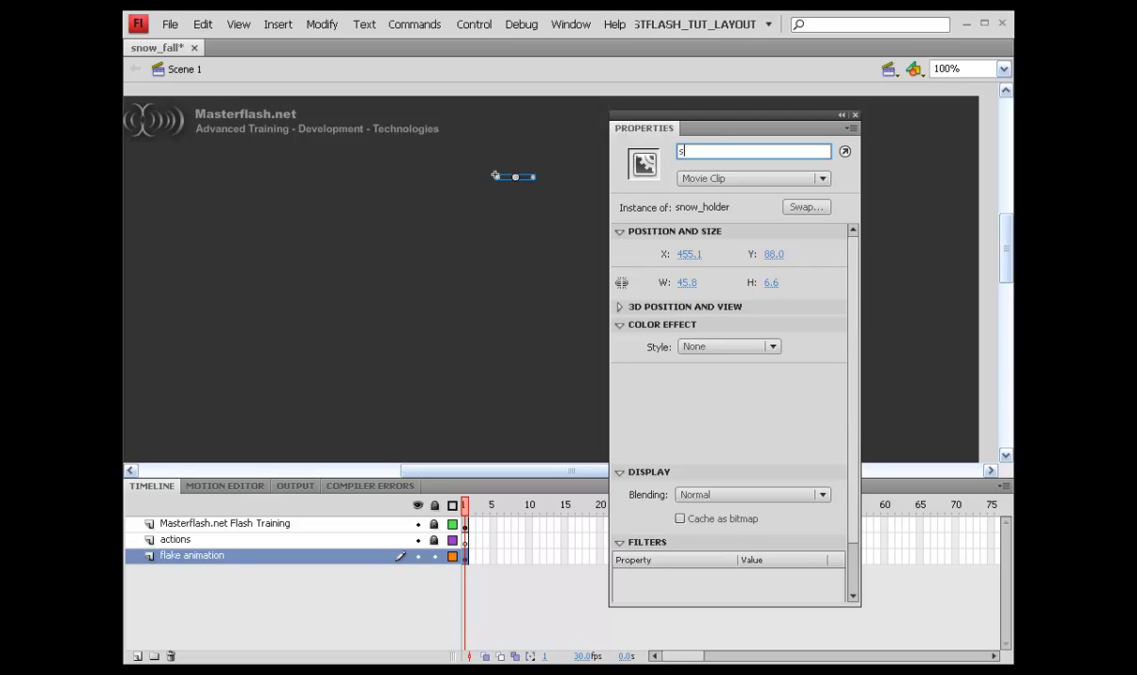
pyautogui.write('now_holder')
pyautogui.press('Return')
pyautogui.hotkey('ctrl', 's')
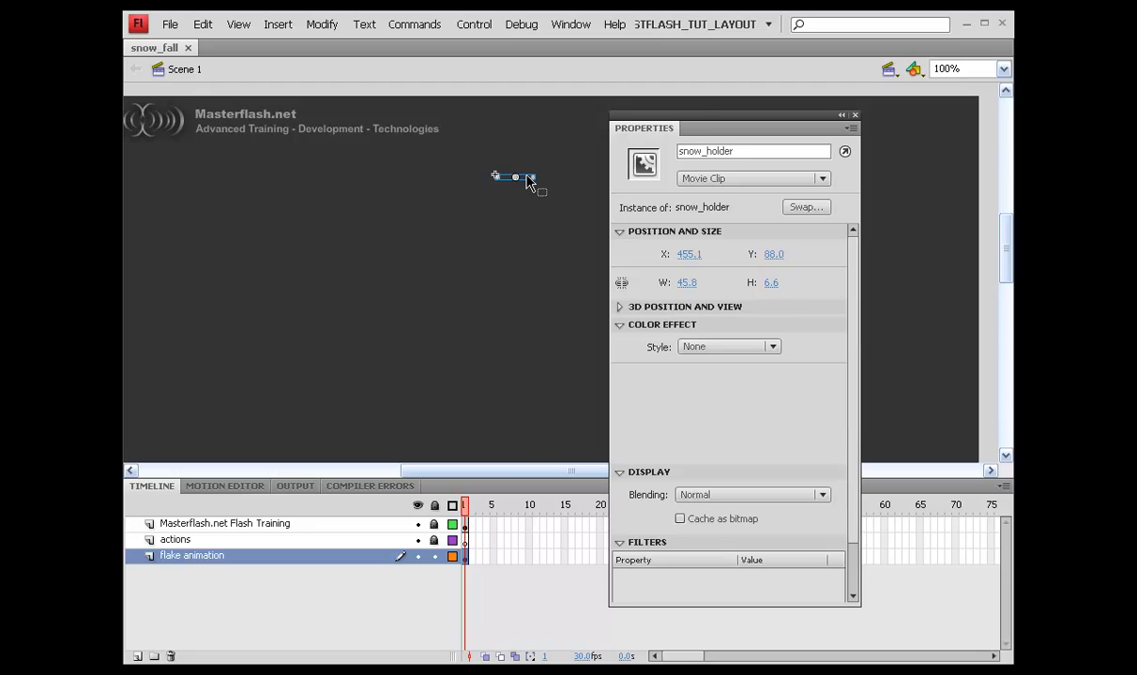
pyautogui.moveTo(713, 129); pyautogui.dragTo(1130, 174)
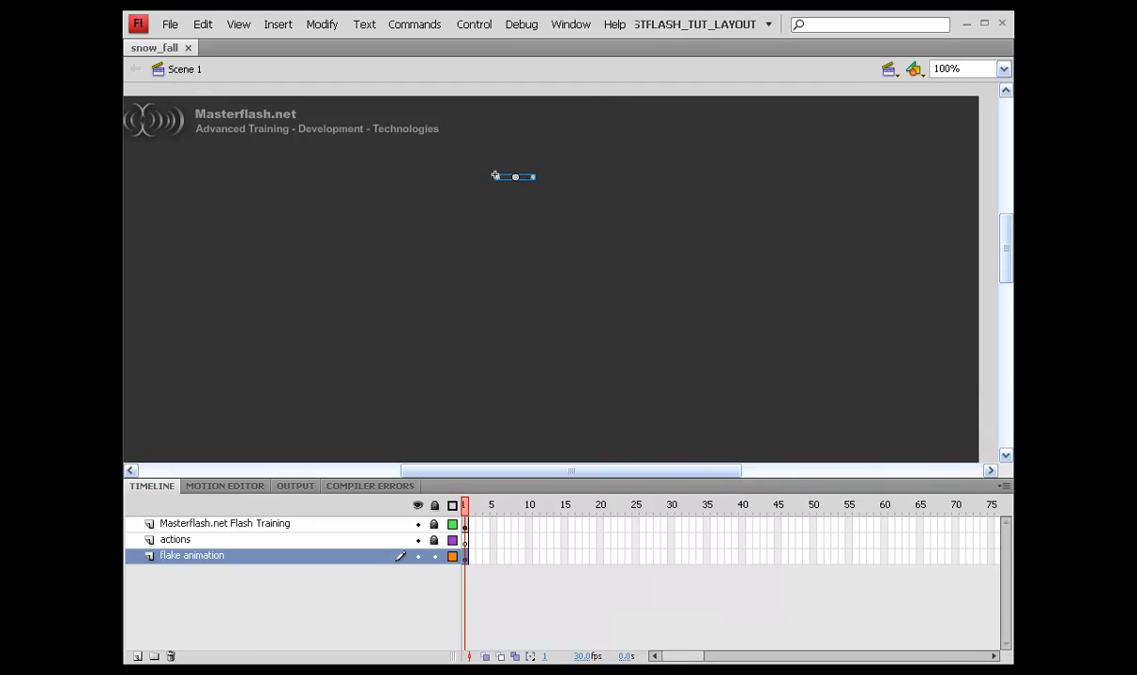
pyautogui.click(553, 308)
# Step: Edit snow_holder in place and add two new layers
pyautogui.click(518, 179)
pyautogui.doubleClick(518, 180)
pyautogui.click(500, 225)
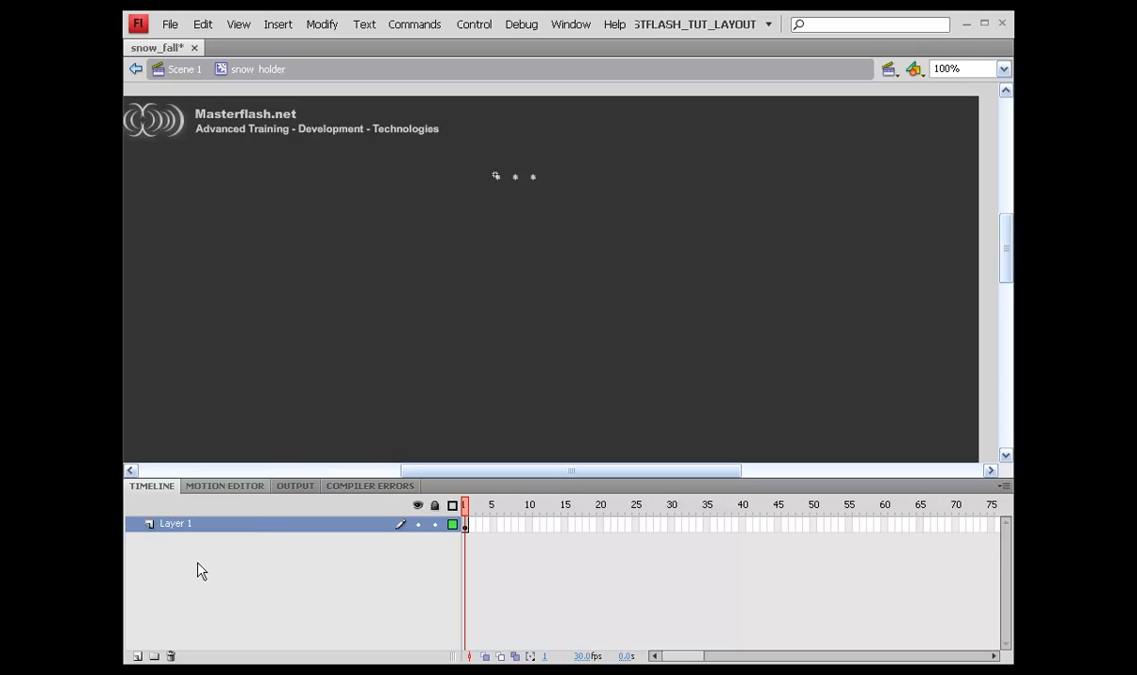
pyautogui.click(137, 655)
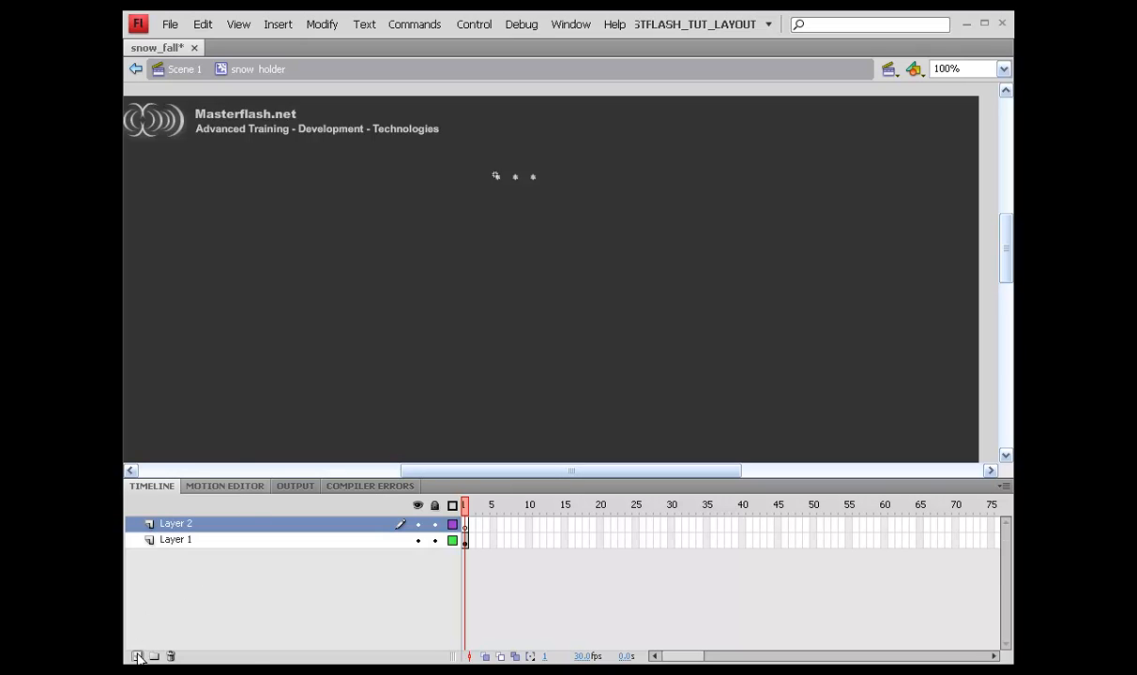
pyautogui.click(136, 656)
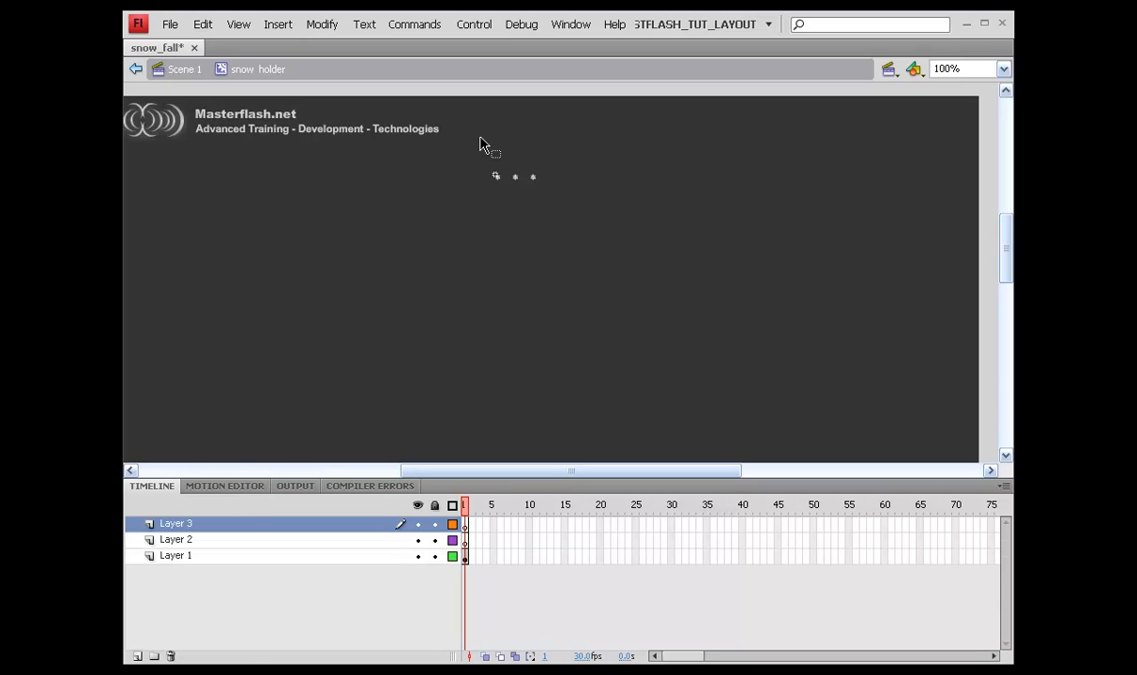
# Step: Cut flakes from Layer 1 and paste them in place onto Layer 3 and Layer 2
pyautogui.moveTo(470, 134); pyautogui.dragTo(526, 222)
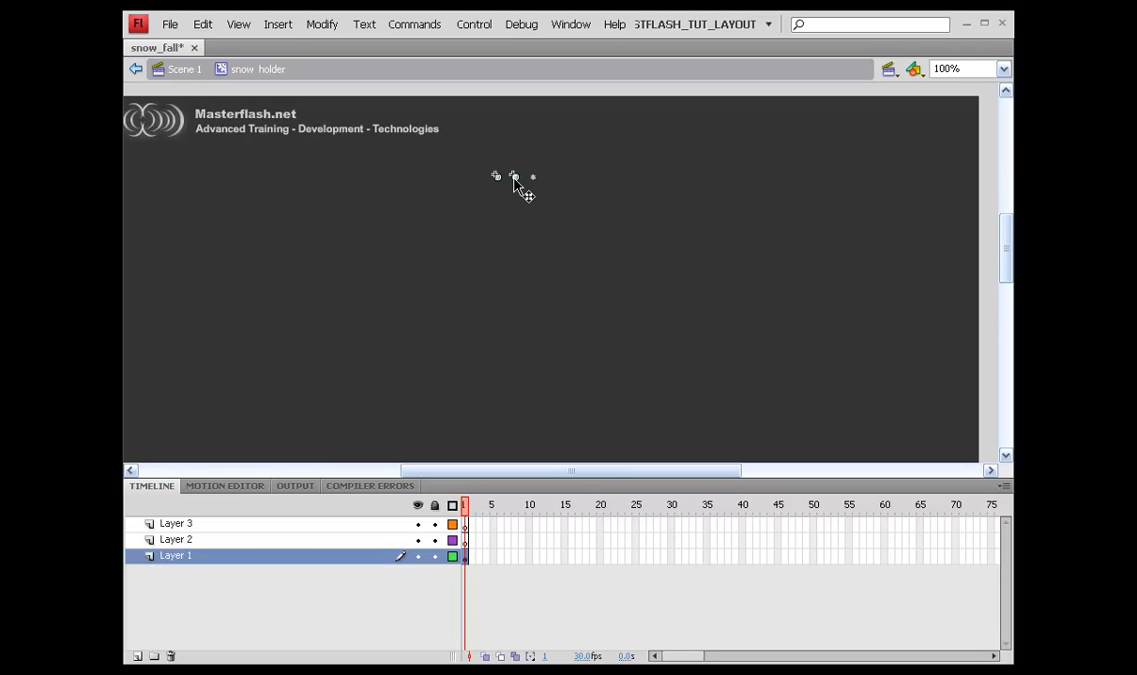
pyautogui.rightClick(514, 178)
pyautogui.click(531, 224)
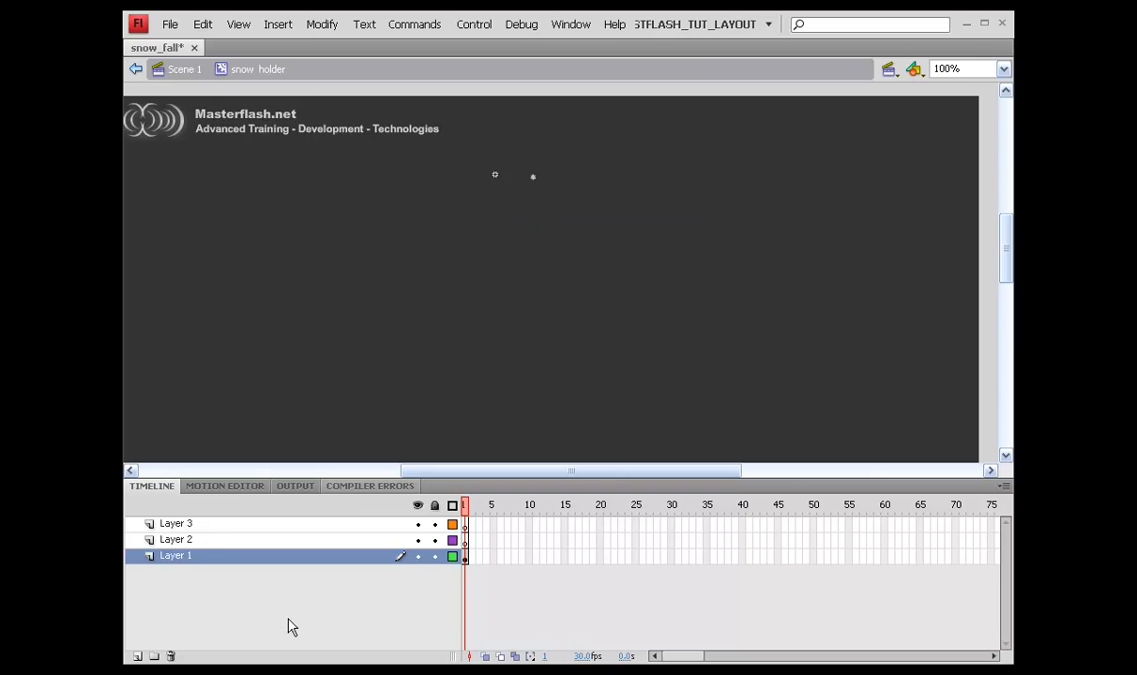
pyautogui.click(199, 524)
pyautogui.hotkey('ctrl', 'shift', 'v')
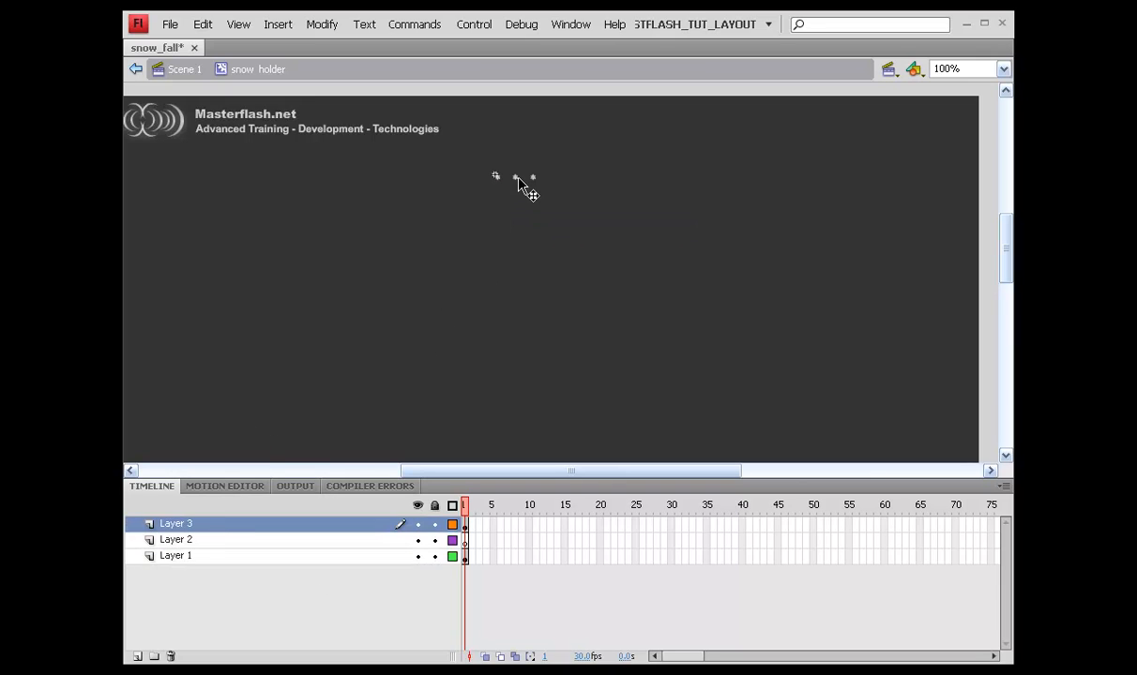
pyautogui.hotkey('ctrl', 'x')
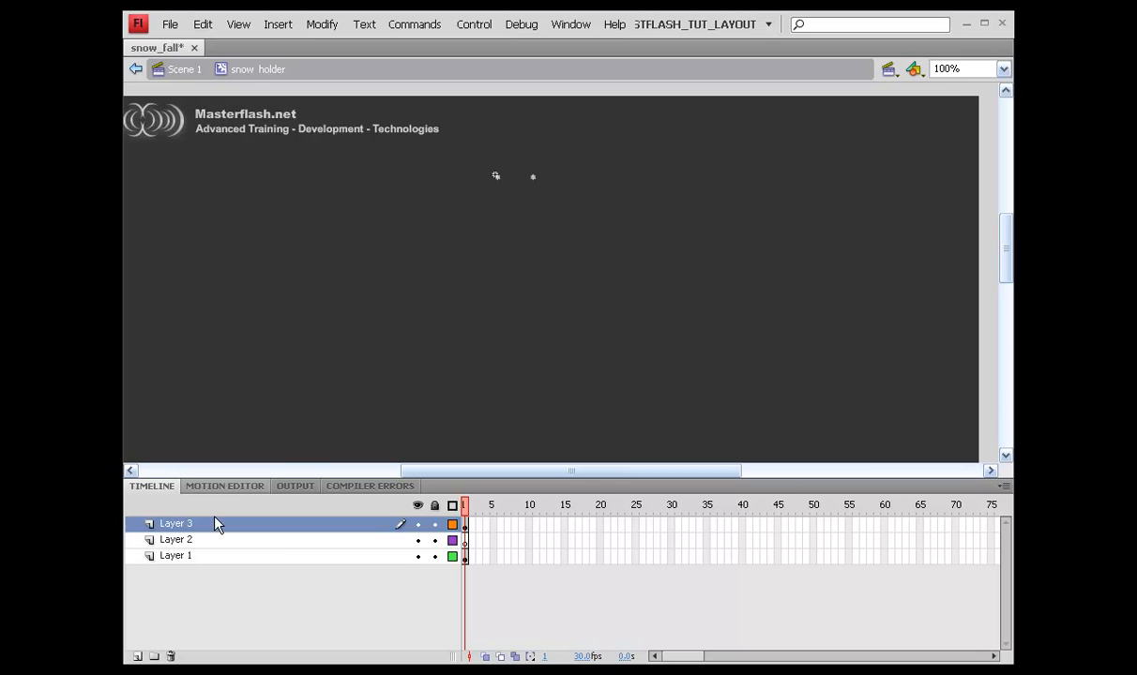
pyautogui.click(174, 539)
pyautogui.hotkey('ctrl', 'shift', 'v')
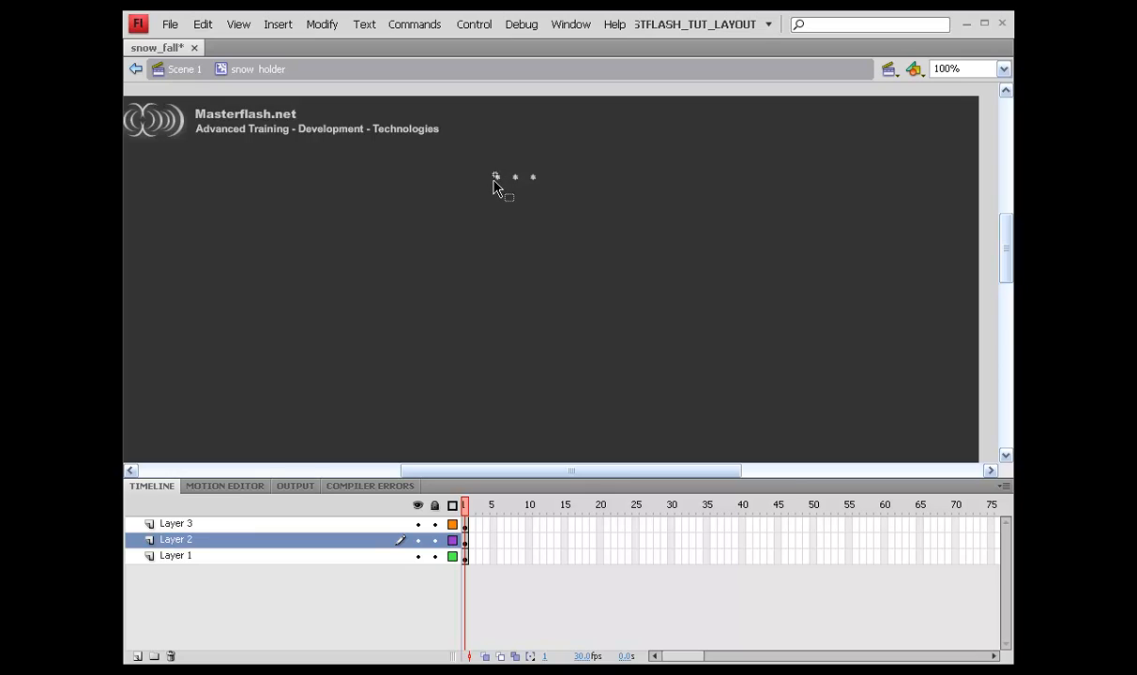
pyautogui.click(496, 176)
pyautogui.click(515, 177)
# Step: Rename the layers snow1 - slow rate, snow2 - medium rate, snow3 - fast rate, and save
pyautogui.click(534, 178)
pyautogui.doubleClick(188, 525)
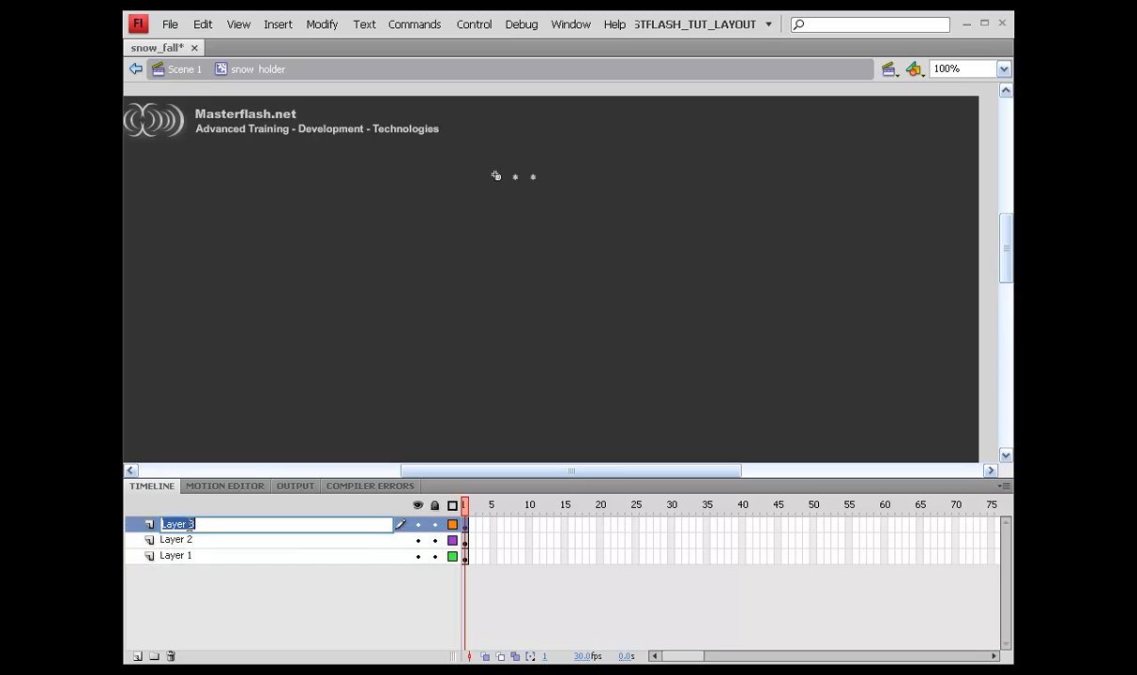
pyautogui.moveTo(216, 527); pyautogui.dragTo(163, 525)
pyautogui.write('snow1 - slow rate')
pyautogui.press('Return')
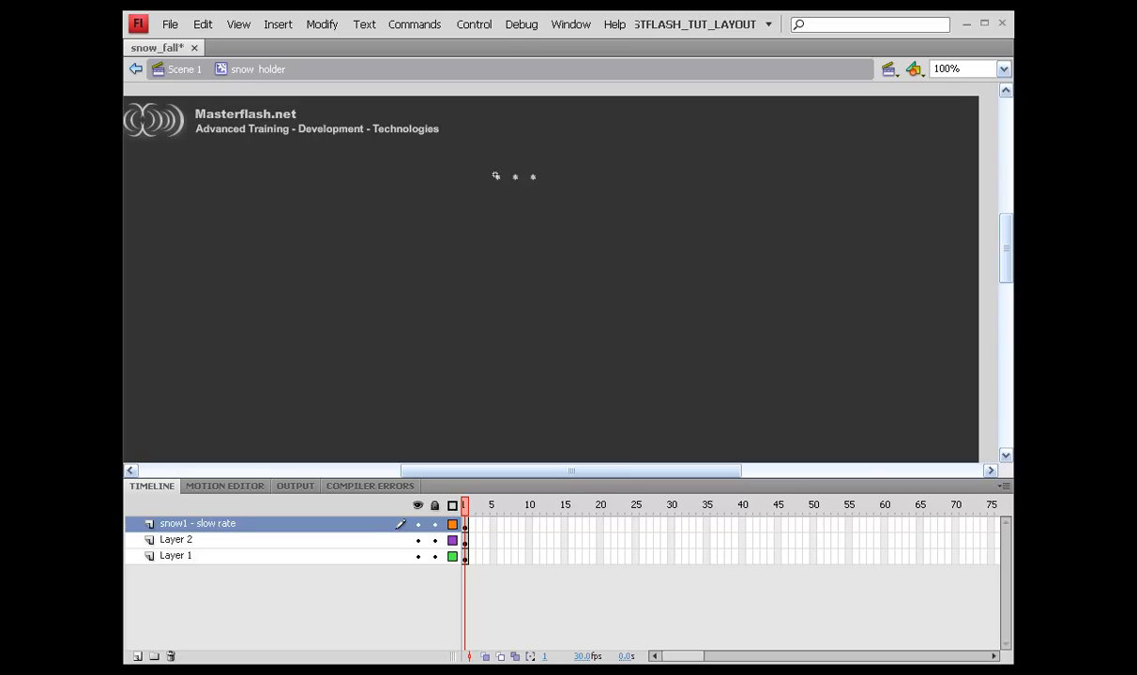
pyautogui.doubleClick(188, 542)
pyautogui.write('snow2 - medium rate')
pyautogui.press('Return')
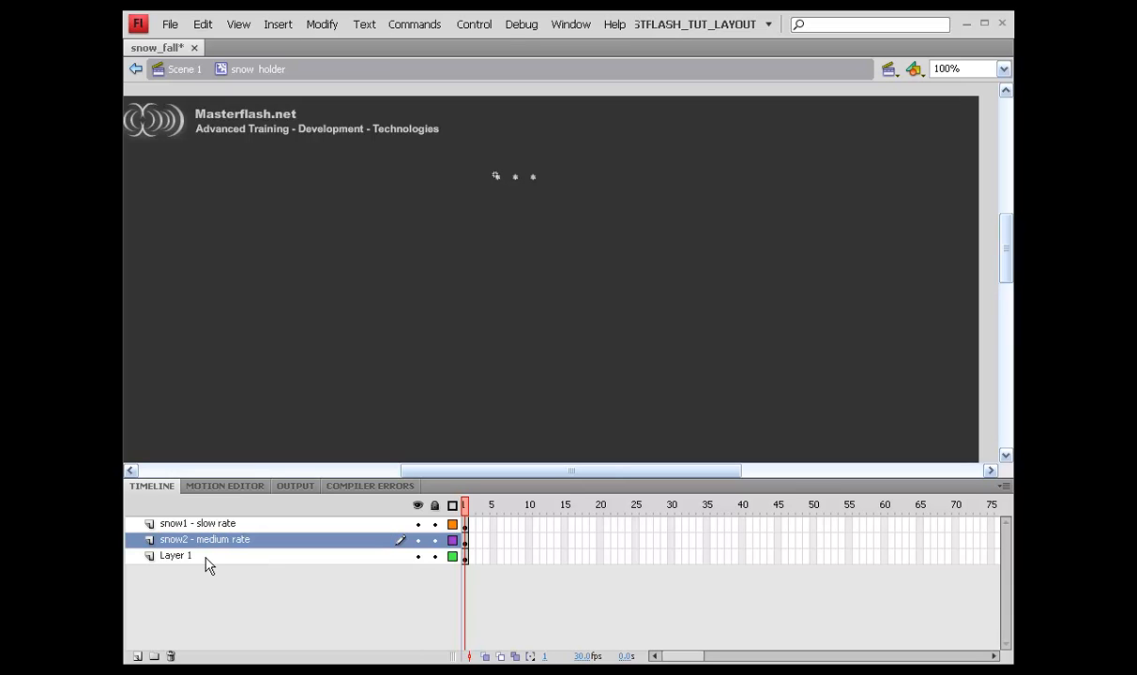
pyautogui.doubleClick(199, 555)
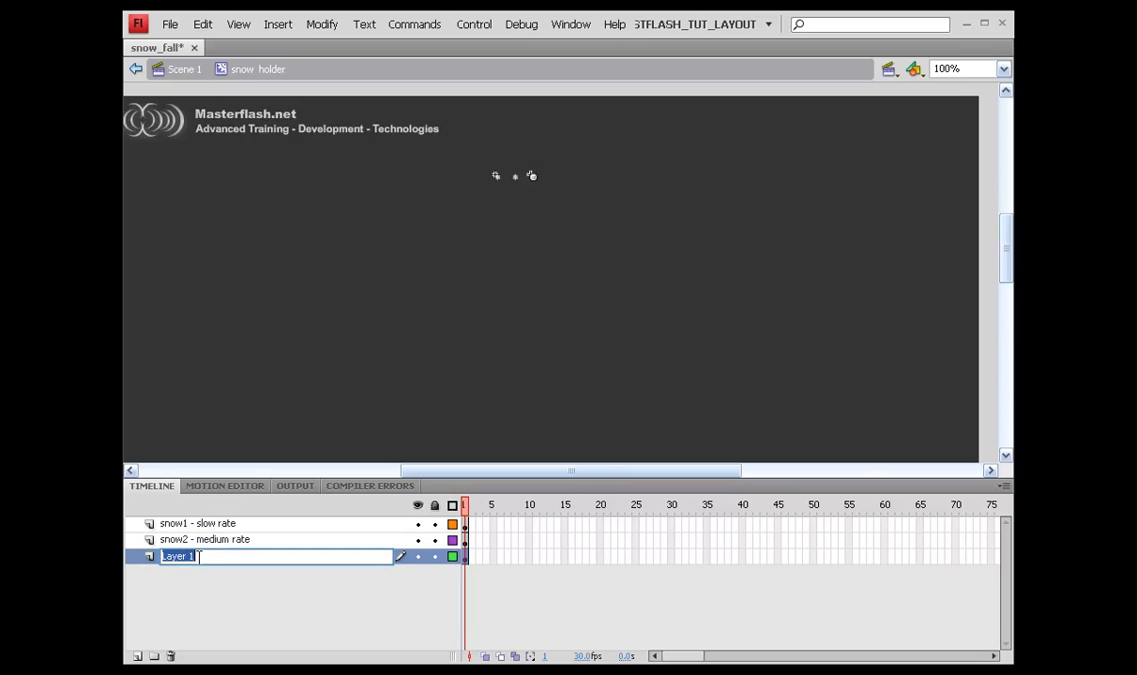
pyautogui.write('snow3 - fast rate')
pyautogui.press('Return')
pyautogui.hotkey('ctrl', 's')
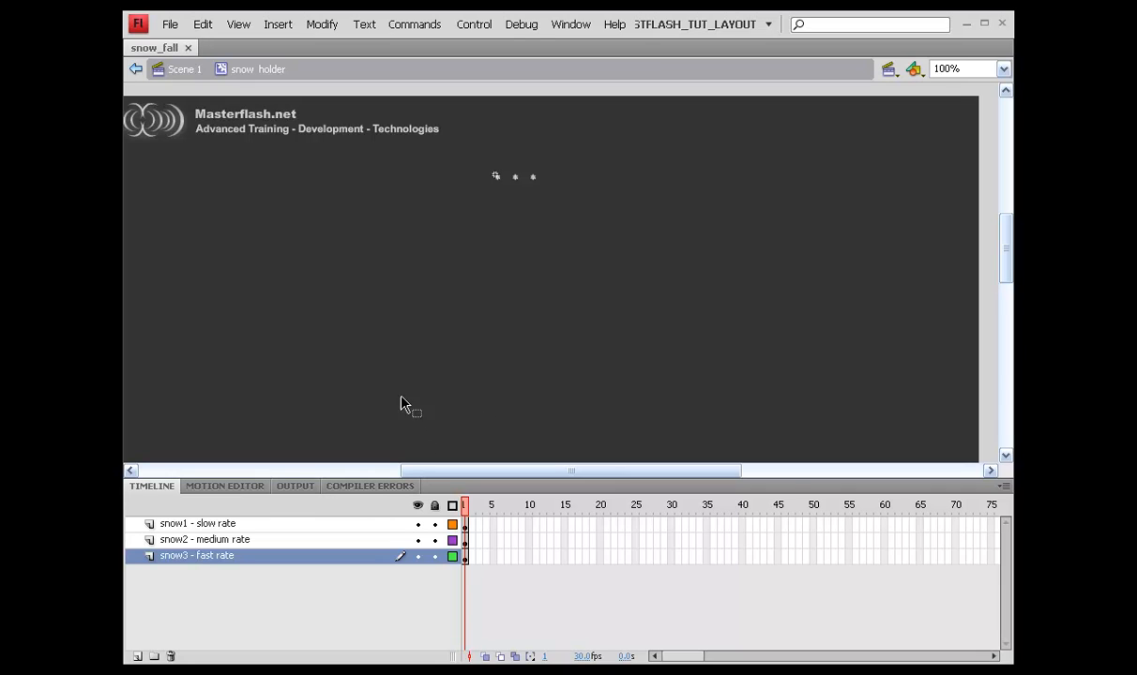
# Step: Verify each flake sits on its own layer and save again
pyautogui.moveTo(454, 140); pyautogui.dragTo(569, 206)
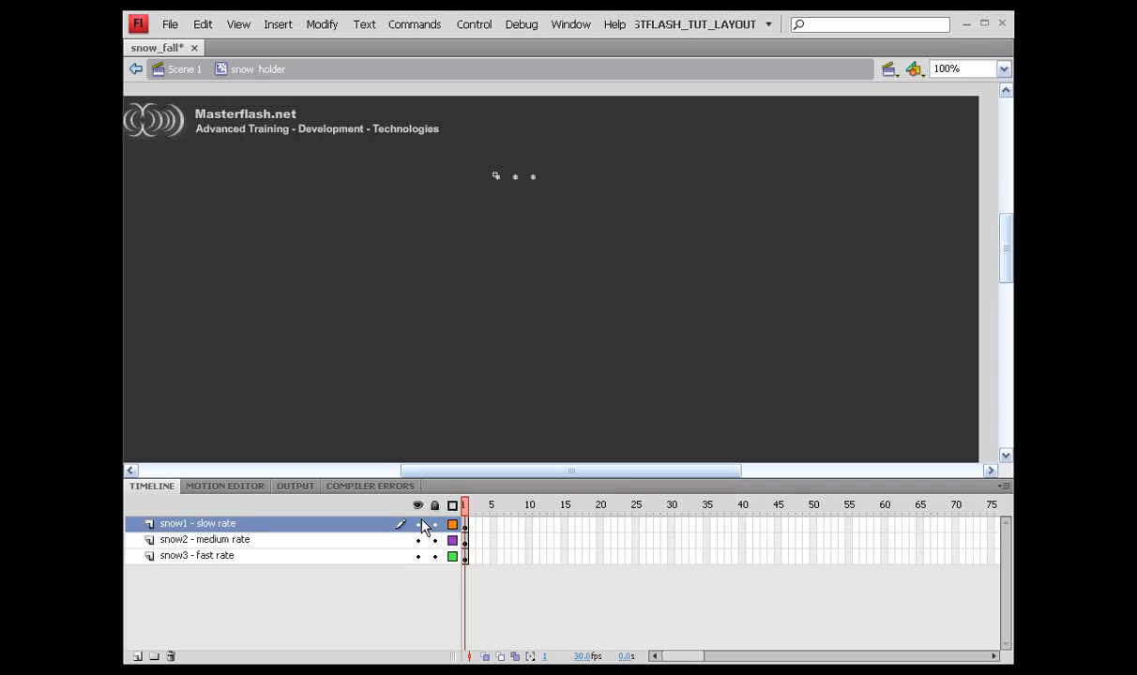
pyautogui.click(515, 177)
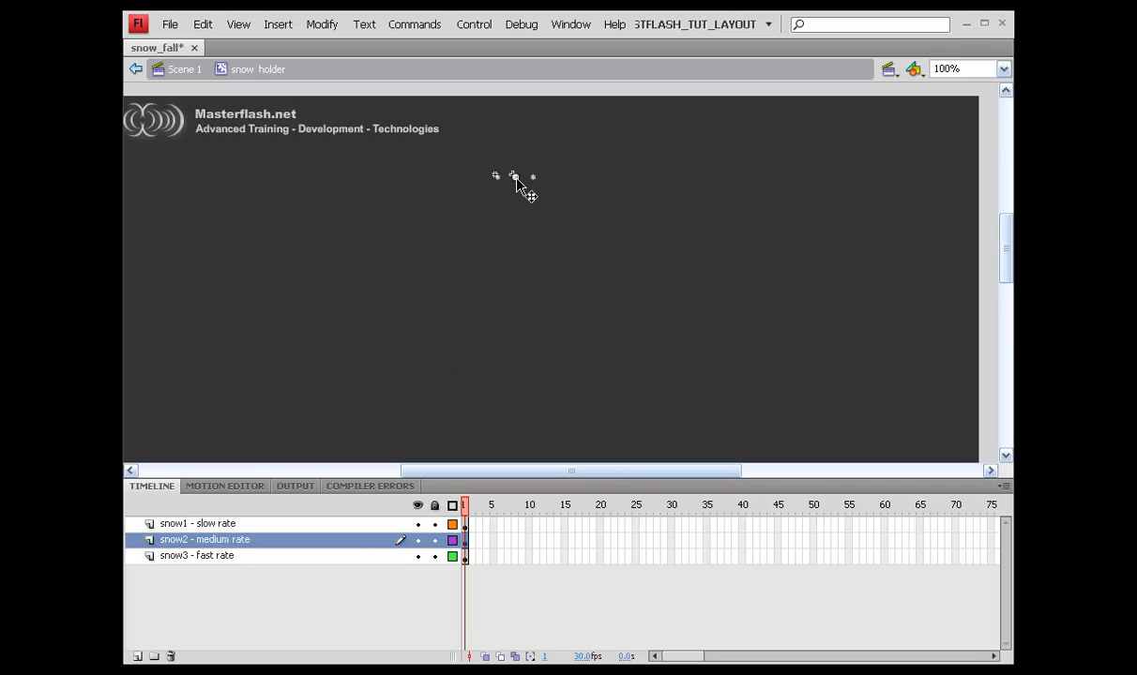
pyautogui.click(532, 177)
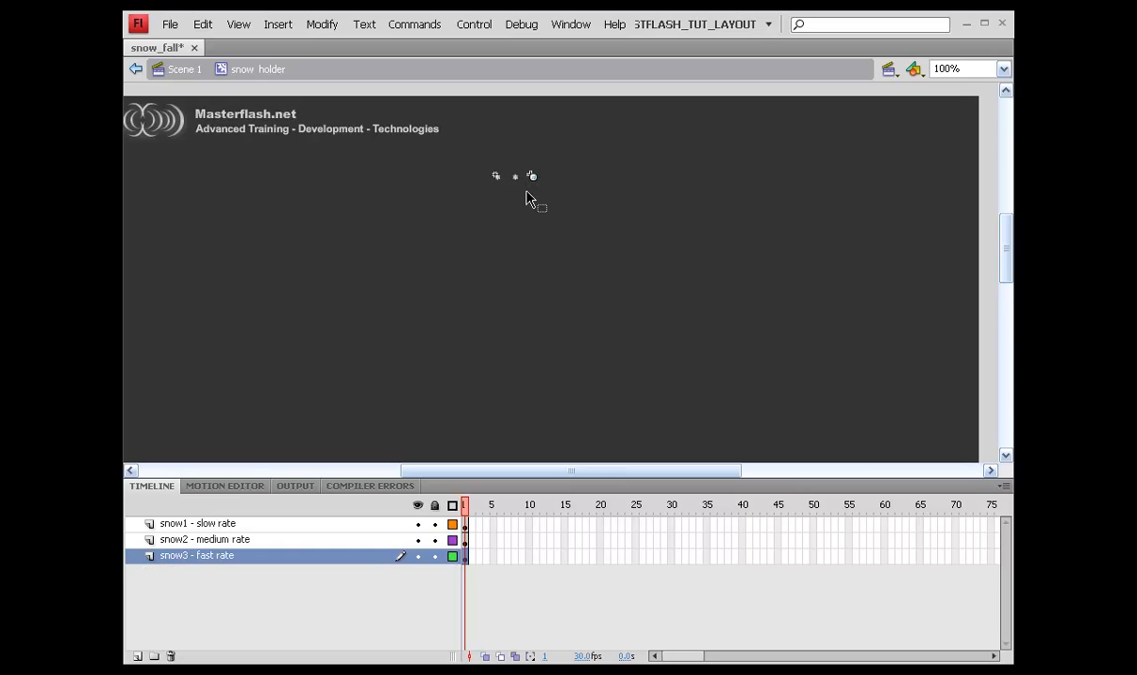
pyautogui.click(531, 207)
pyautogui.hotkey('ctrl', 's')
# Step: Extend all three layers to frame 150
pyautogui.moveTo(681, 657); pyautogui.dragTo(741, 646)
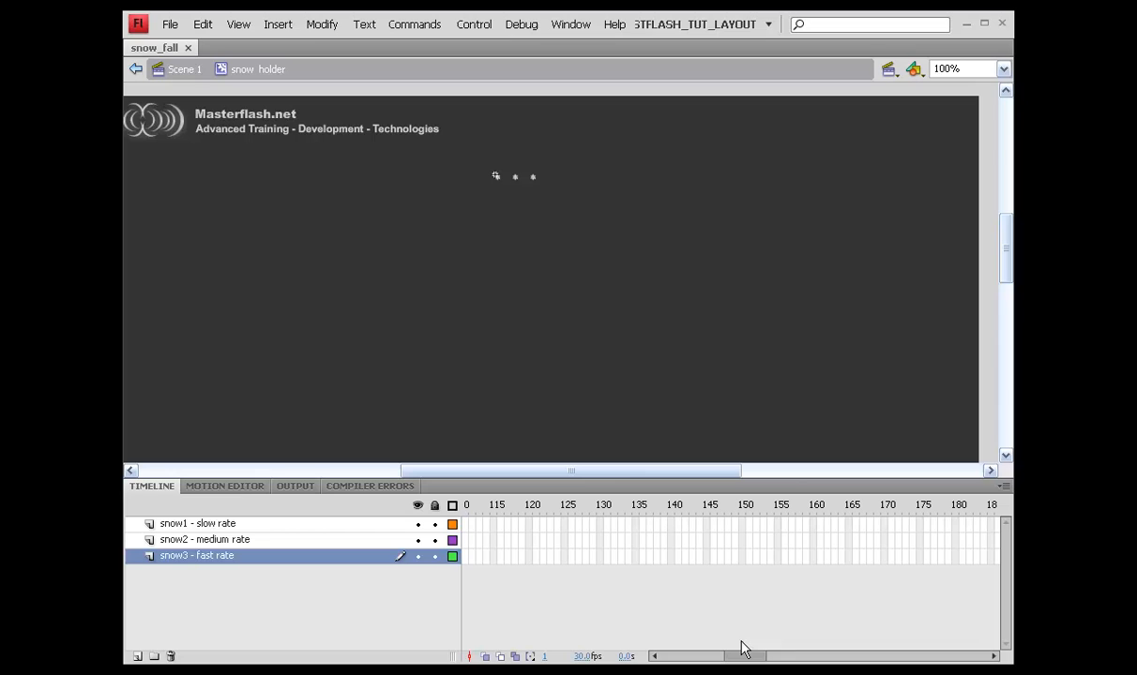
pyautogui.rightClick(752, 547)
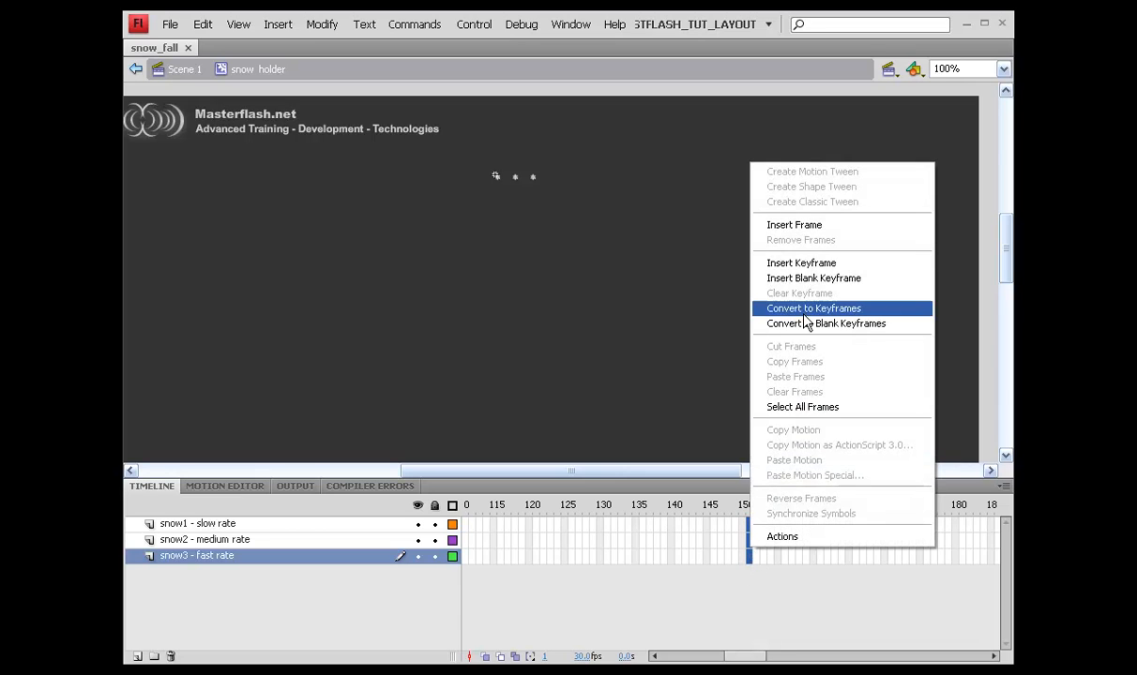
pyautogui.click(820, 226)
# Step: Extend snow2 - medium rate and snow1 - slow rate to frame 250
pyautogui.click(805, 555)
pyautogui.click(762, 542)
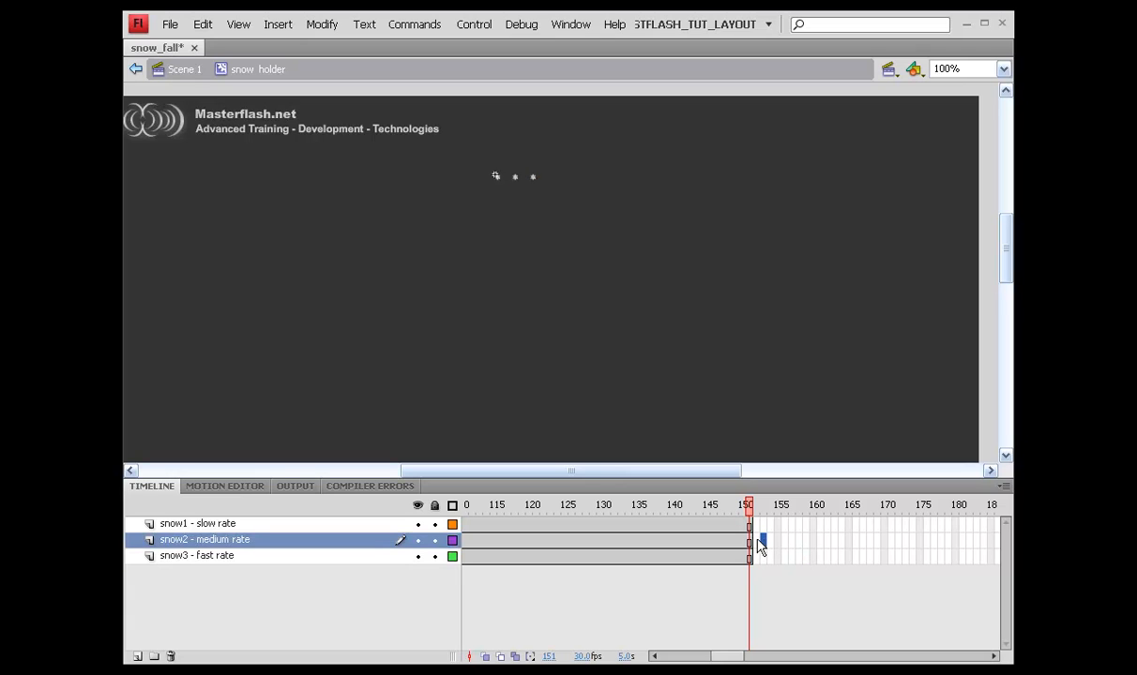
pyautogui.moveTo(800, 543); pyautogui.dragTo(641, 524)
pyautogui.rightClick(640, 523)
pyautogui.click(703, 218)
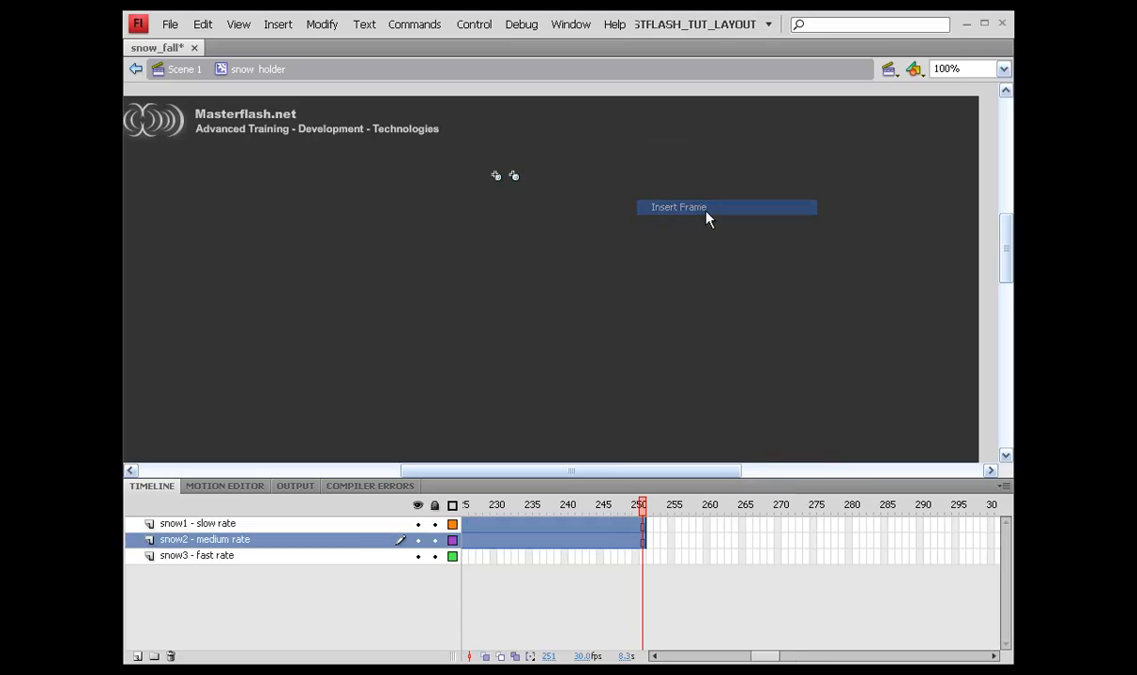
# Step: Extend snow1 - slow rate to frame 350 and save
pyautogui.moveTo(735, 528); pyautogui.dragTo(771, 526)
pyautogui.rightClick(762, 531)
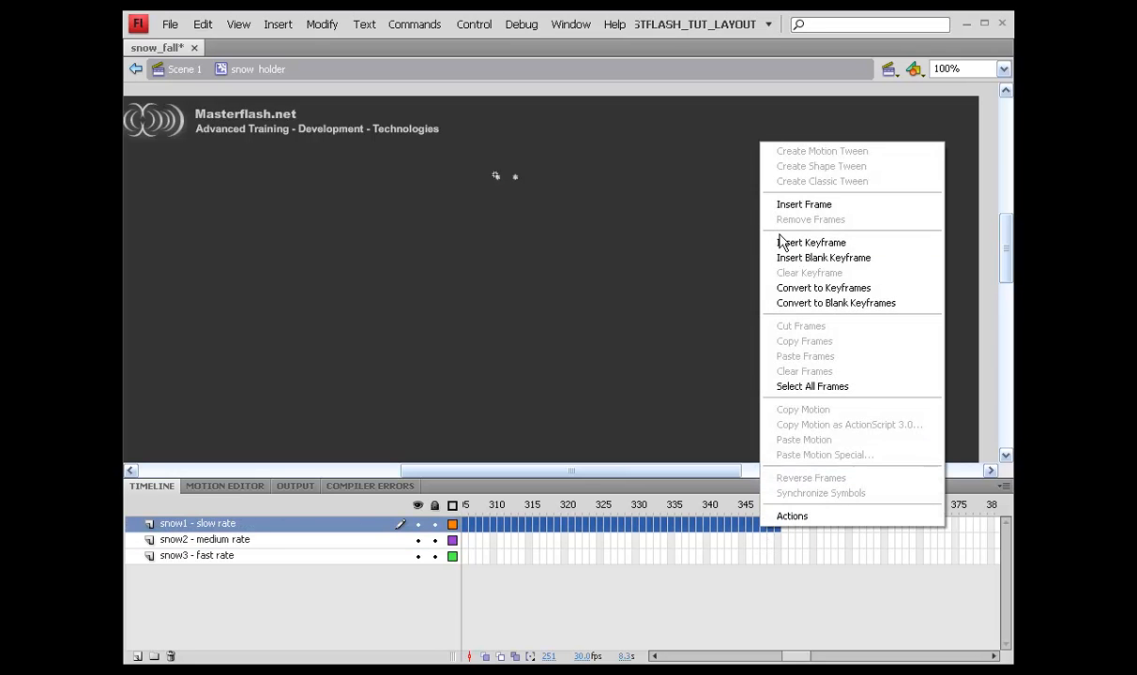
pyautogui.click(790, 206)
pyautogui.hotkey('ctrl', 's')
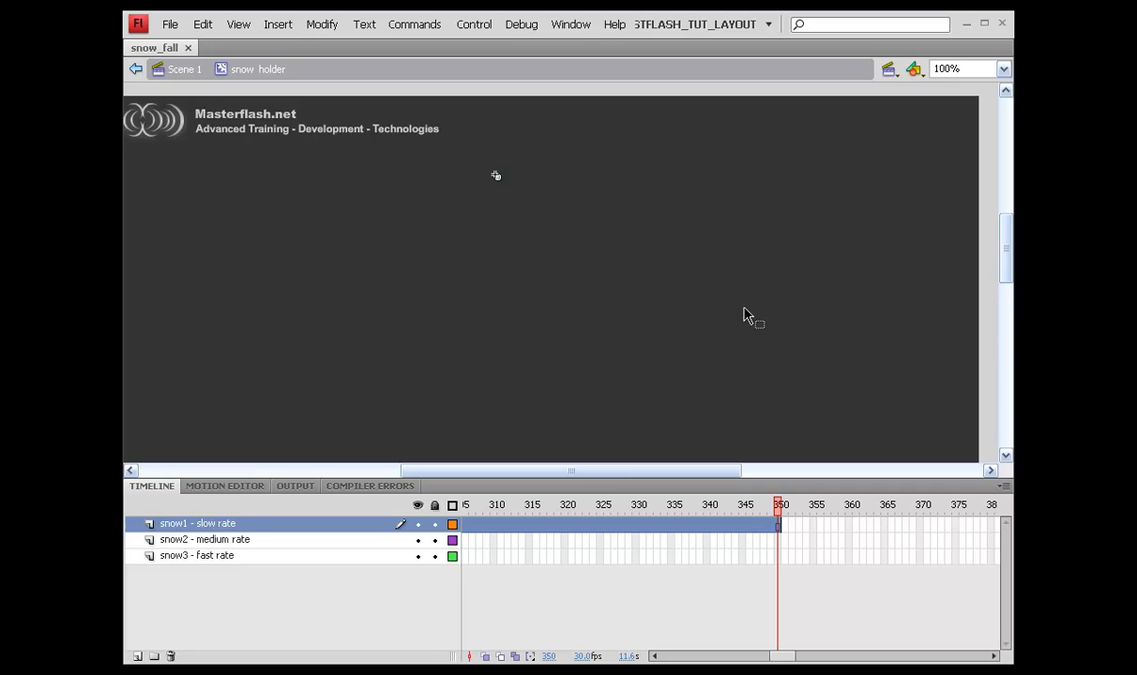
pyautogui.moveTo(793, 658); pyautogui.dragTo(655, 658)
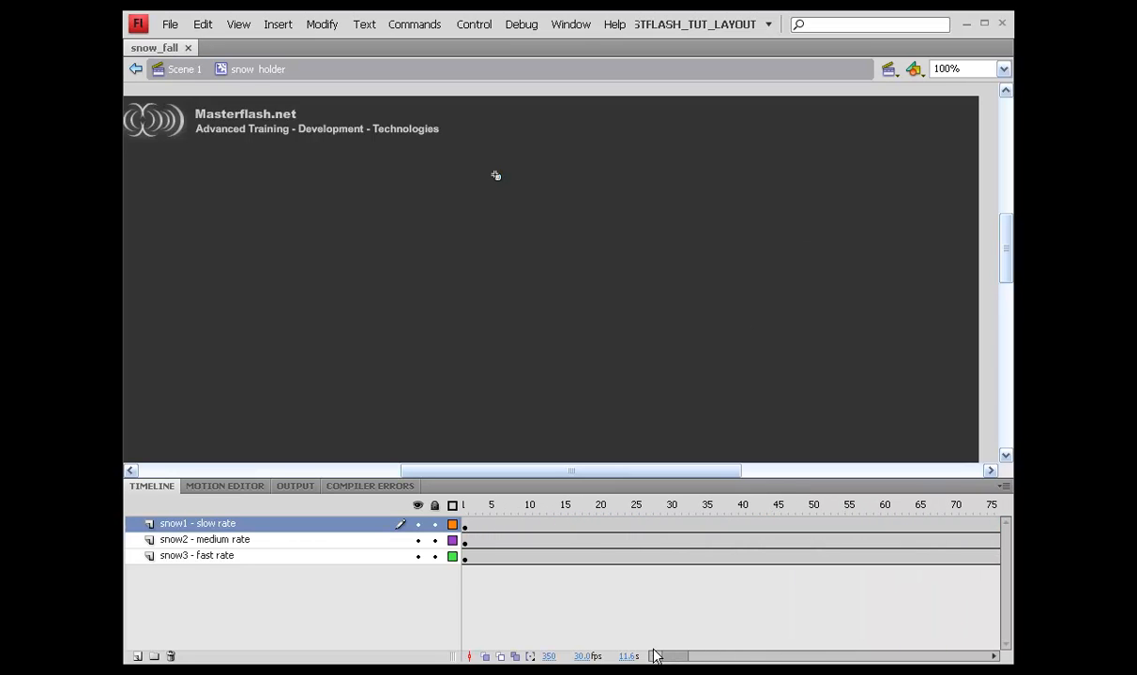
# Step: Add motion tweens to the snow3 - fast rate and snow2 - medium rate layers
pyautogui.click(474, 560)
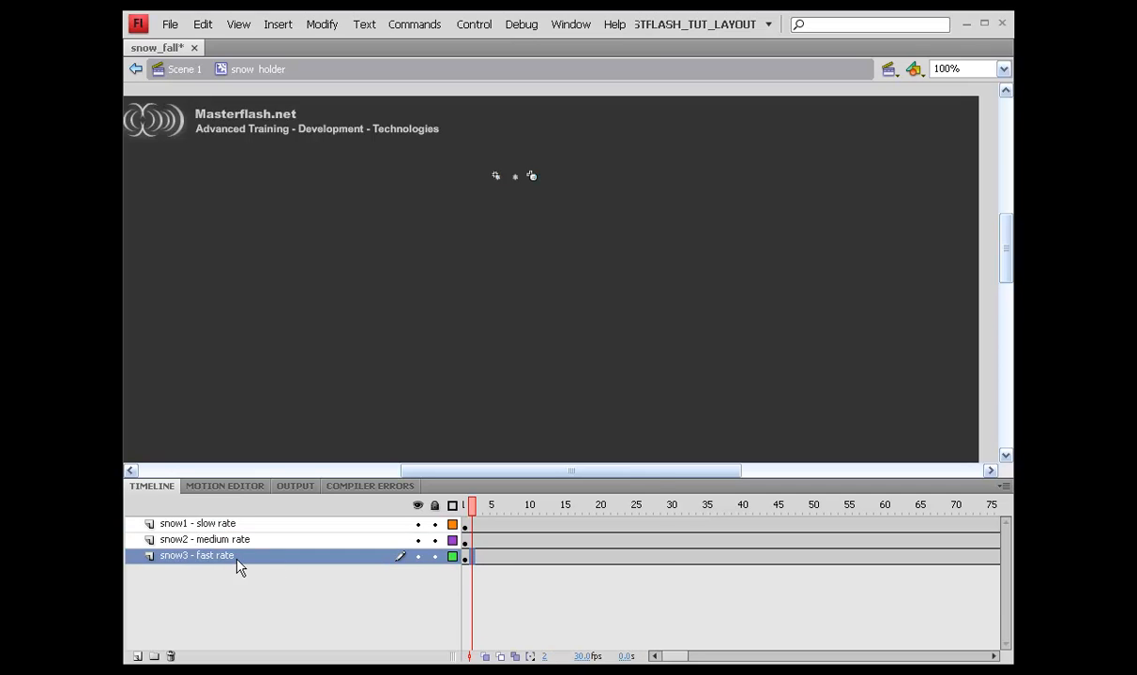
pyautogui.rightClick(473, 557)
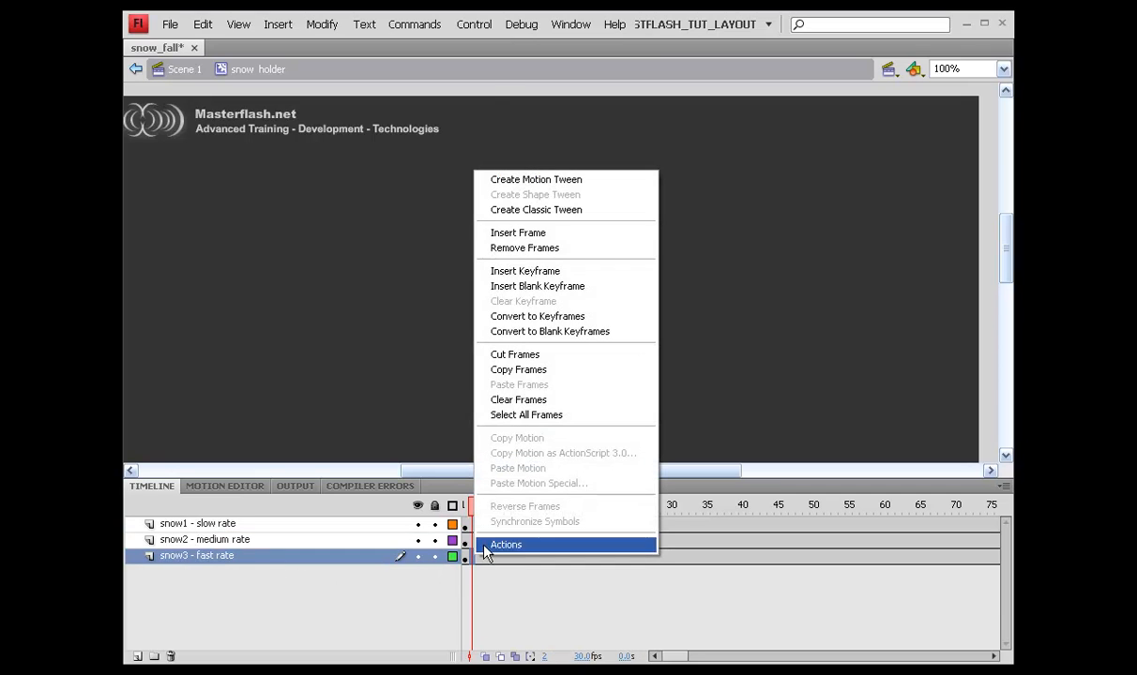
pyautogui.click(548, 179)
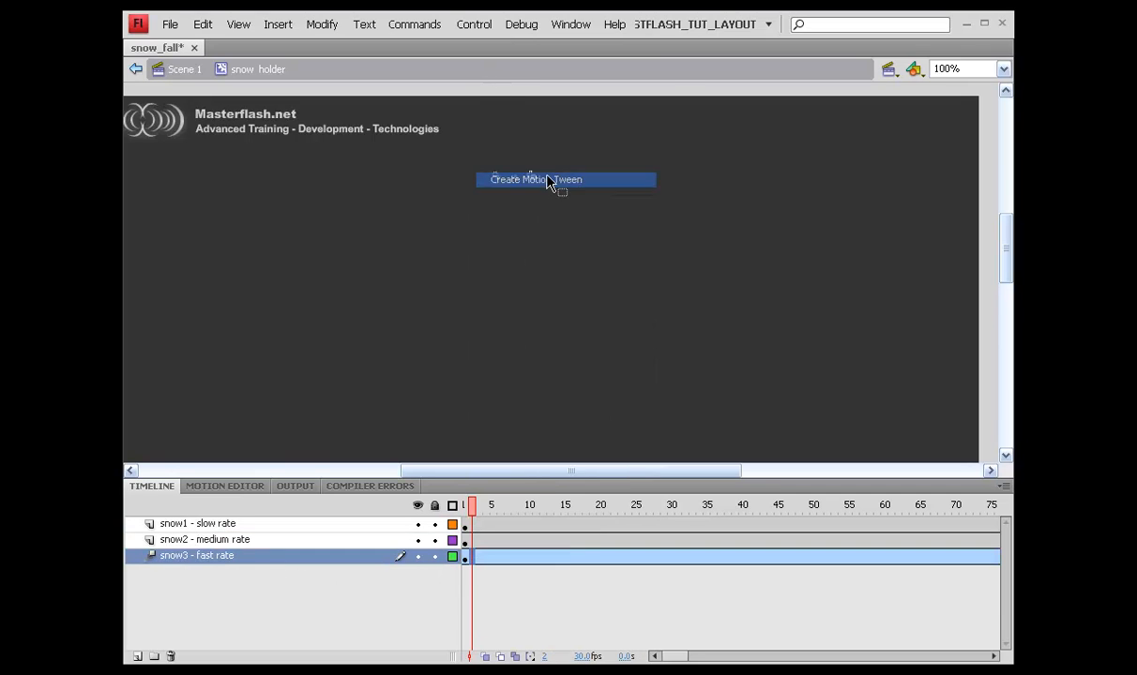
pyautogui.click(500, 541)
pyautogui.rightClick(500, 540)
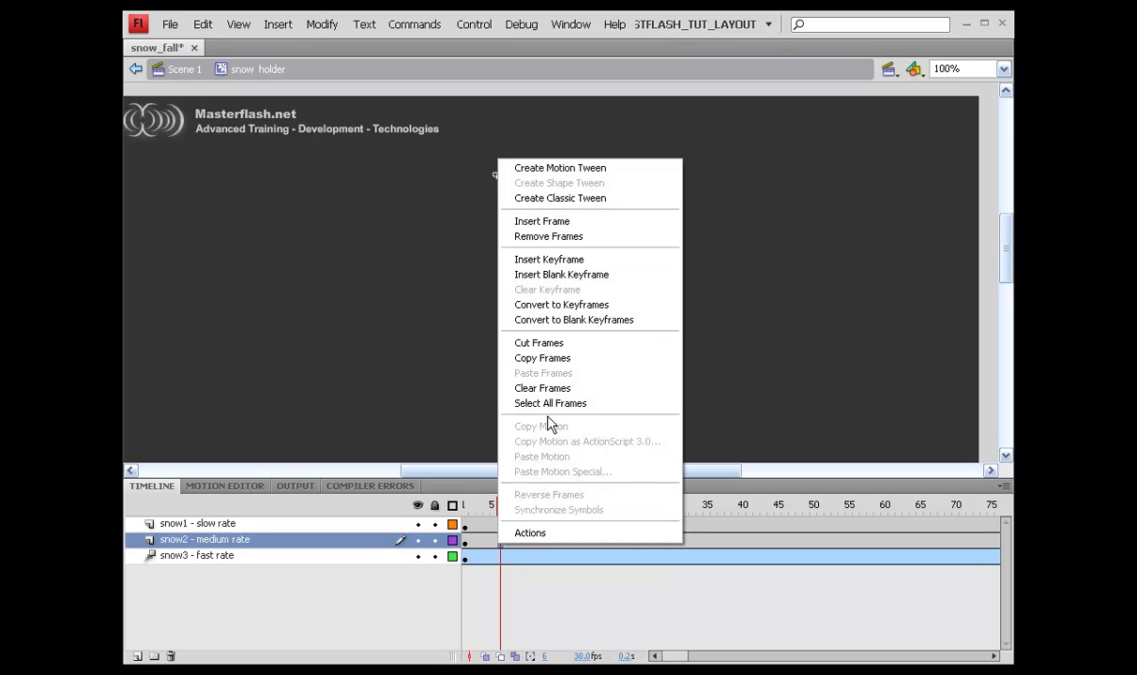
pyautogui.click(540, 174)
# Step: Add a motion tween to the snow1 - slow rate layer from frame 5
pyautogui.click(493, 525)
pyautogui.rightClick(494, 524)
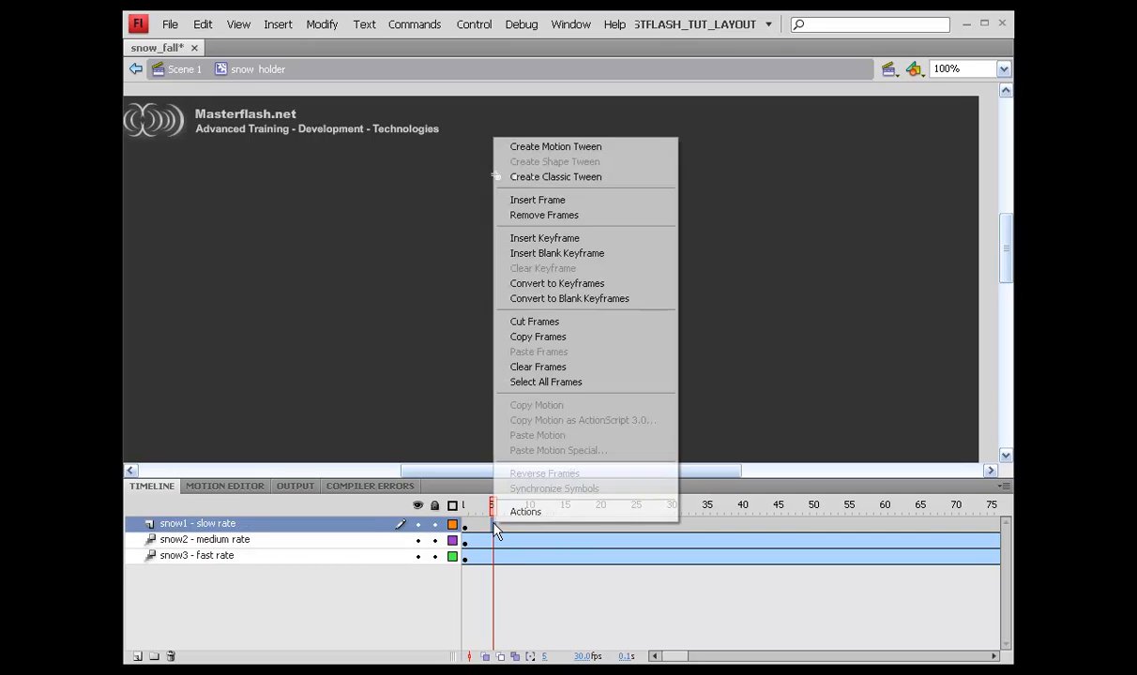
pyautogui.click(530, 146)
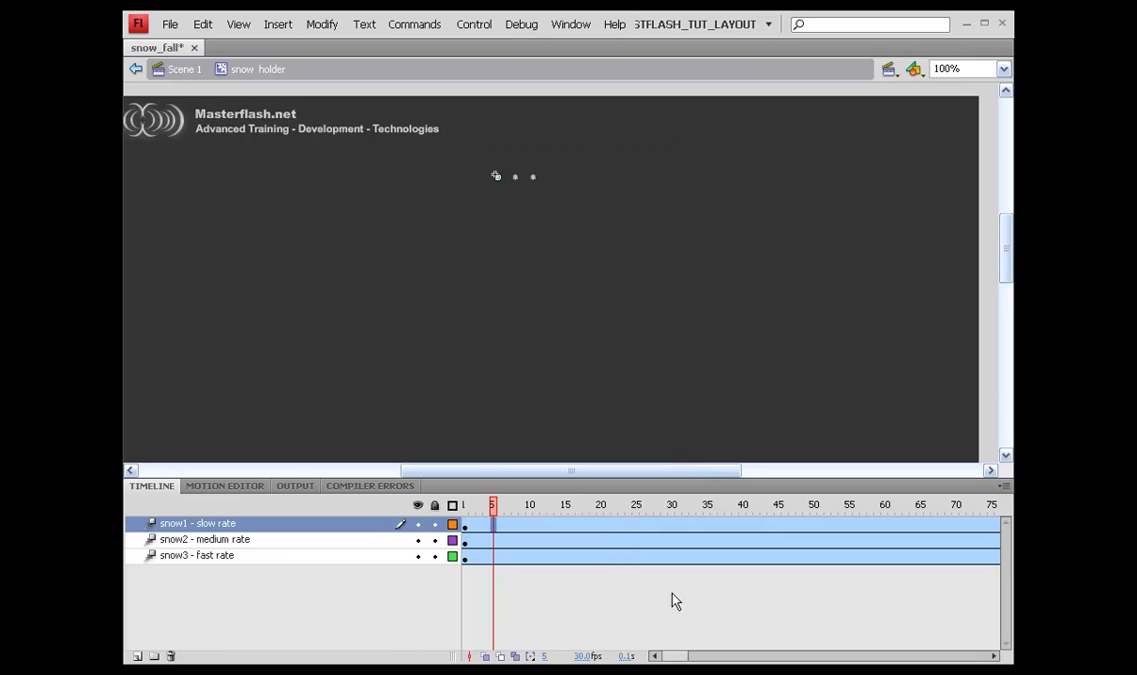
pyautogui.moveTo(675, 660); pyautogui.dragTo(731, 623)
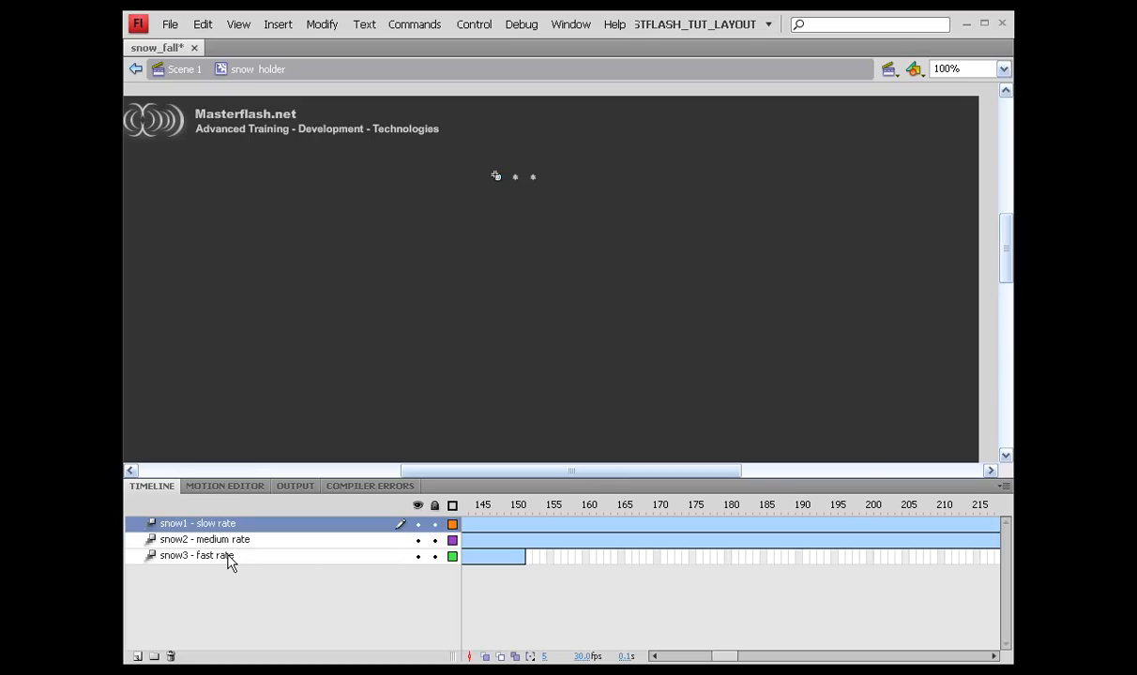
pyautogui.click(318, 559)
# Step: At frame 151, drag the fast-rate flake below the stage and gently curve its motion path
pyautogui.click(523, 507)
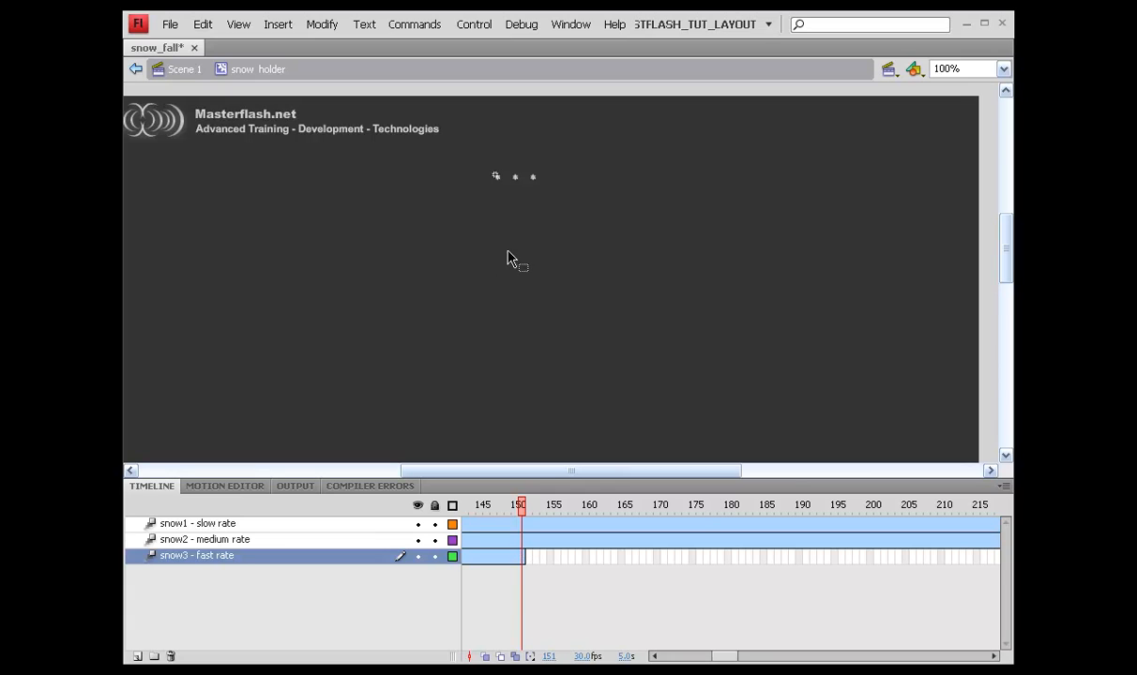
pyautogui.click(522, 559)
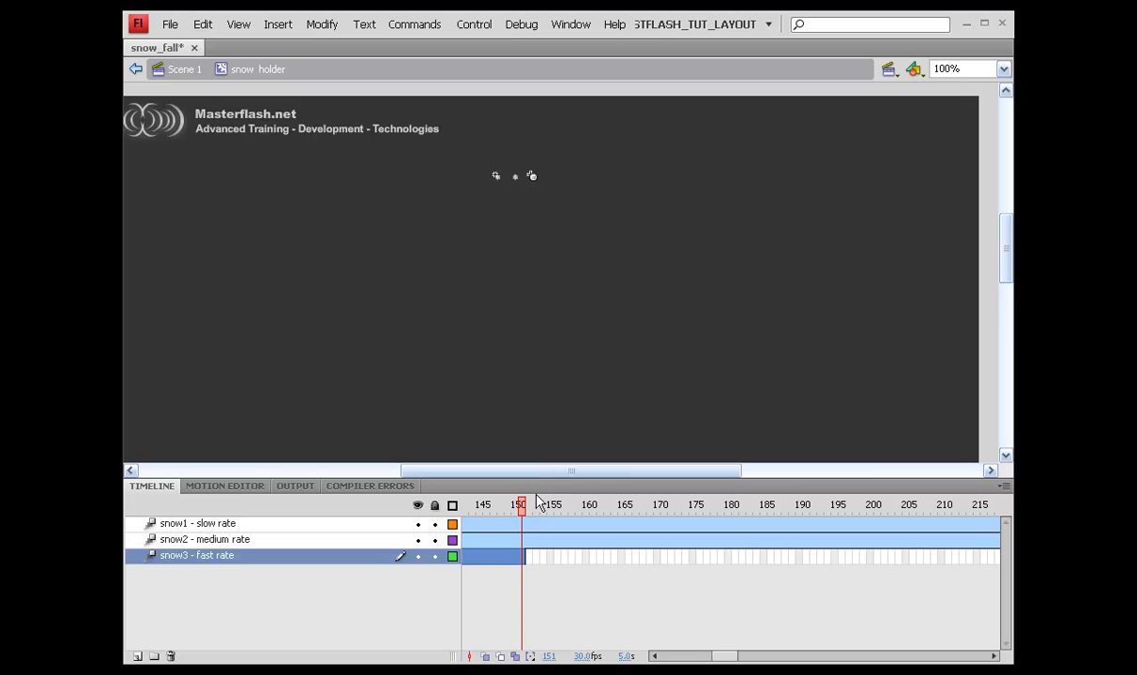
pyautogui.doubleClick(537, 487)
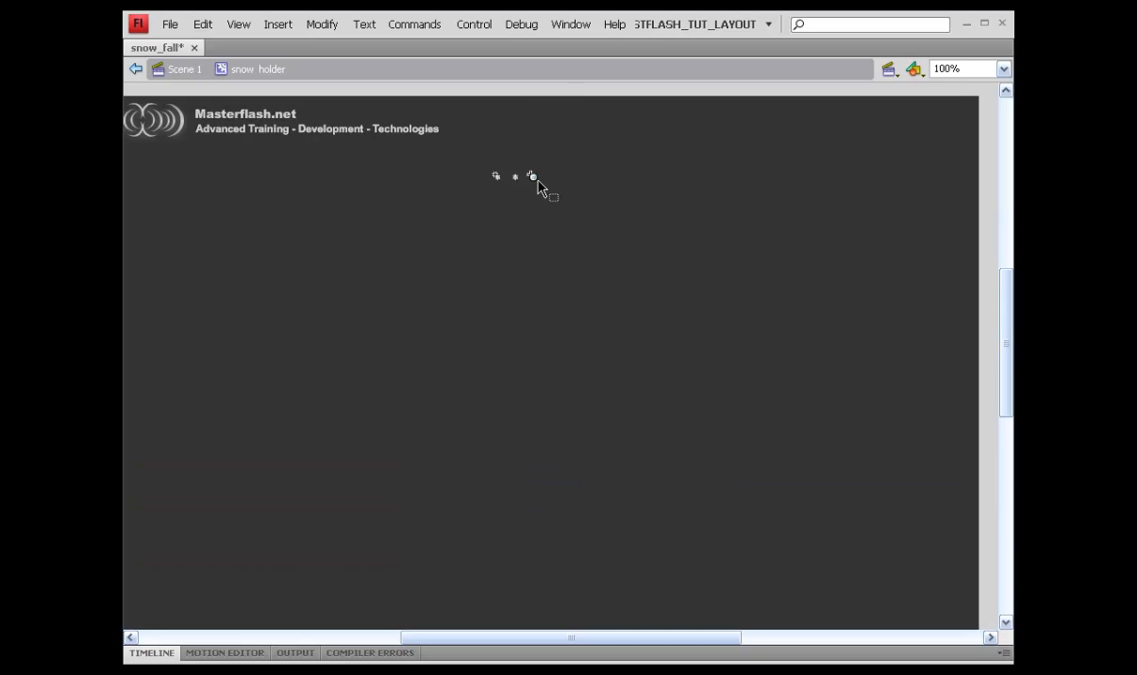
pyautogui.moveTo(534, 181); pyautogui.dragTo(616, 590)
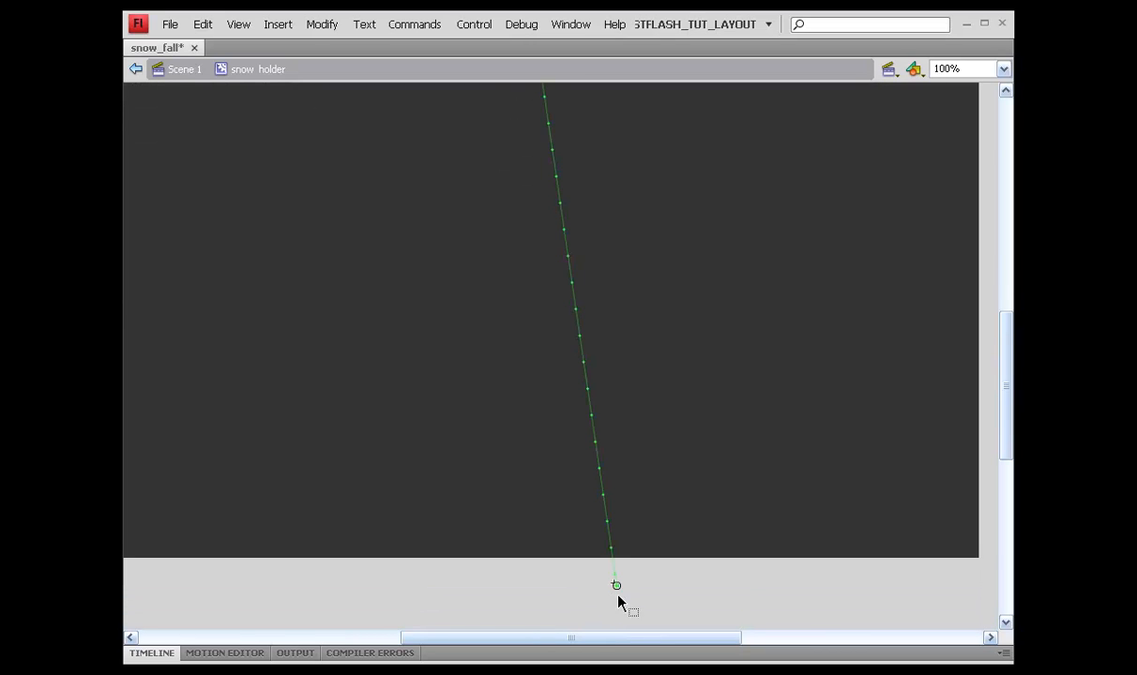
pyautogui.scroll(3, 555, 281)
pyautogui.scroll(-3, 534, 255)
pyautogui.moveTo(568, 244)
pyautogui.mouseDown()
pyautogui.moveTo(591, 241)
pyautogui.moveTo(580, 225)
pyautogui.mouseUp()
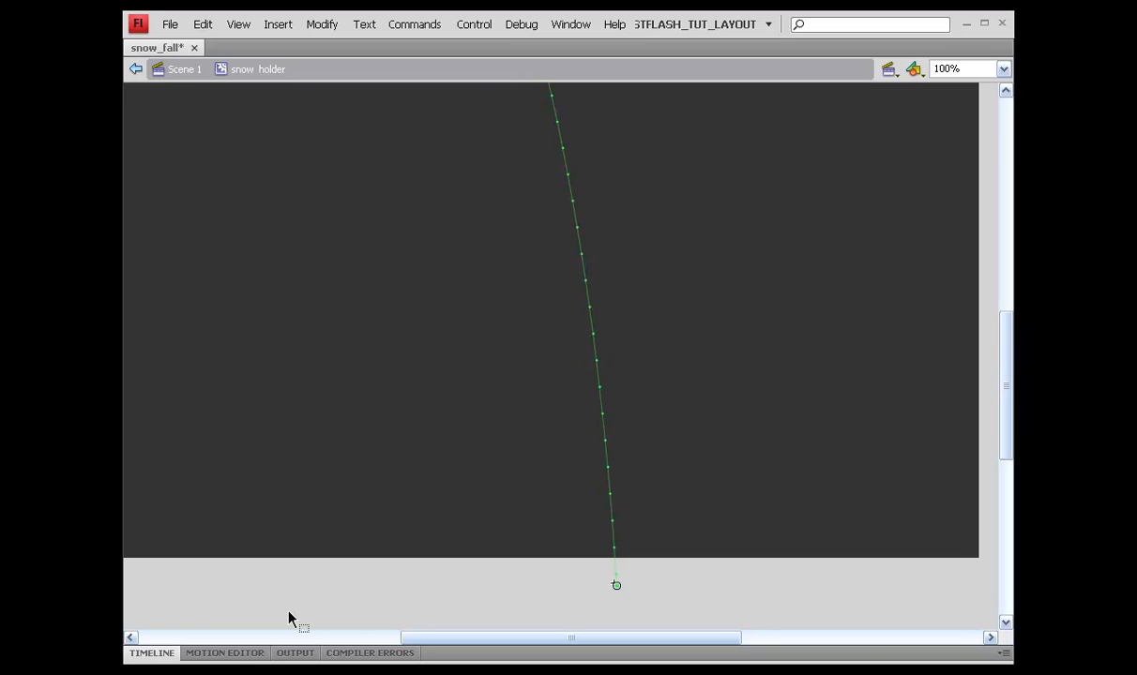
pyautogui.click(432, 654)
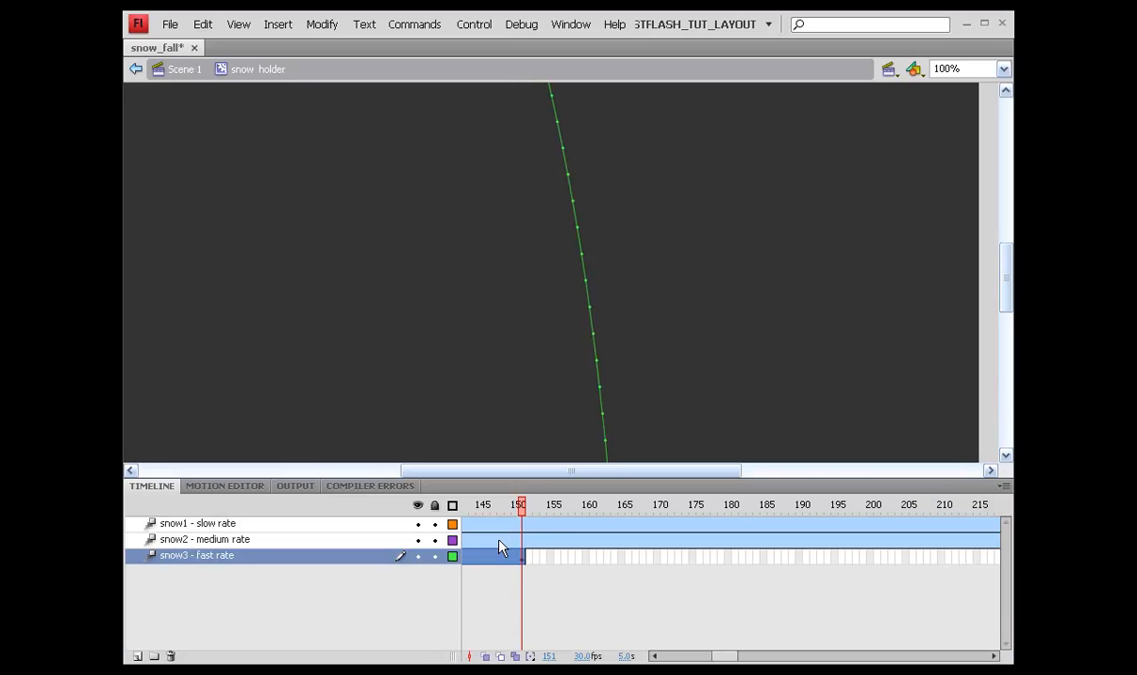
# Step: At frame 251, bend the snow2 medium-rate flake's purple motion path into a curve and save
pyautogui.moveTo(521, 506); pyautogui.dragTo(770, 515)
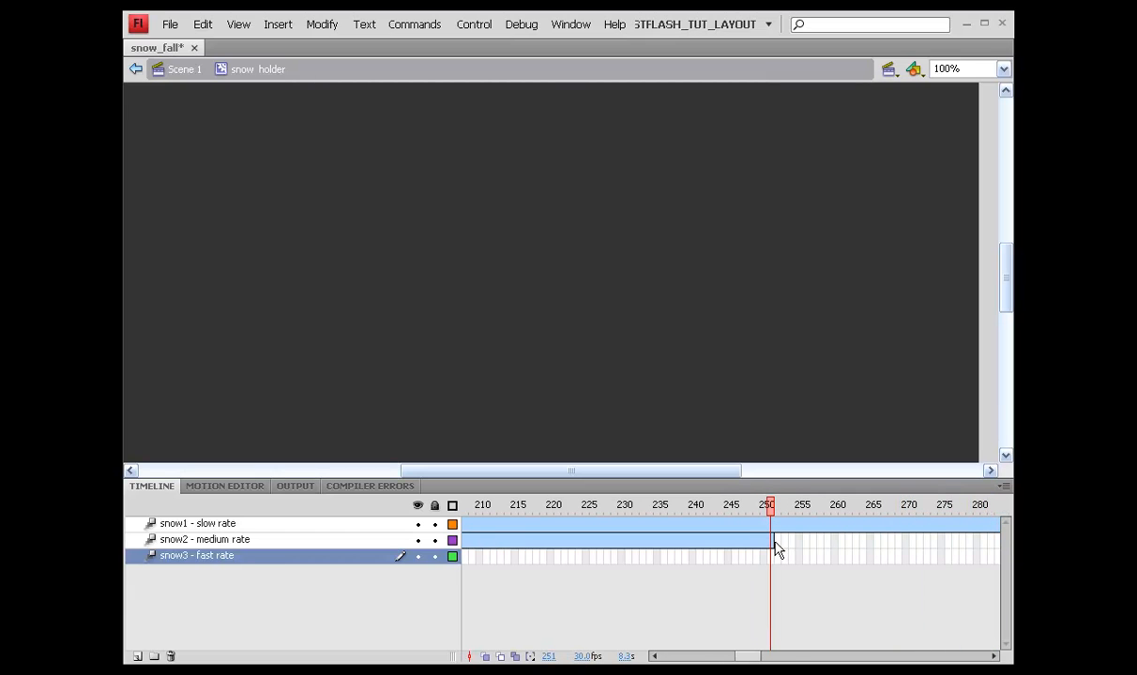
pyautogui.click(774, 541)
pyautogui.scroll(3, 730, 417)
pyautogui.scroll(-1, 582, 246)
pyautogui.scroll(1, 563, 229)
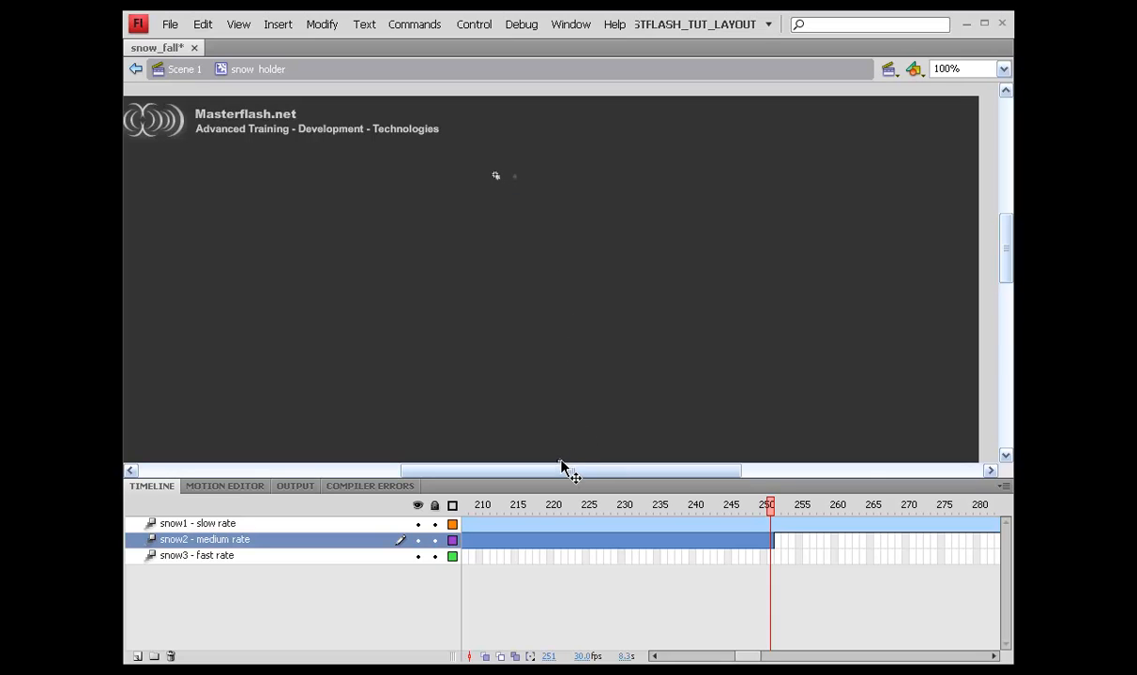
pyautogui.scroll(-2, 562, 469)
pyautogui.scroll(-1, 562, 468)
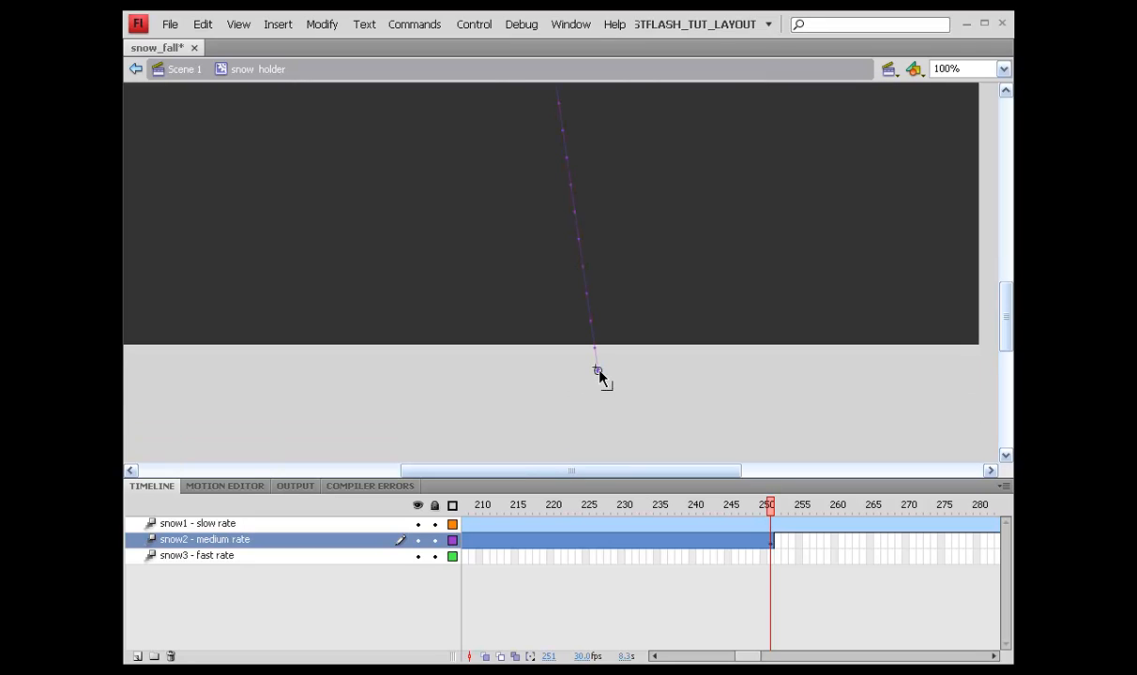
pyautogui.scroll(2, 602, 377)
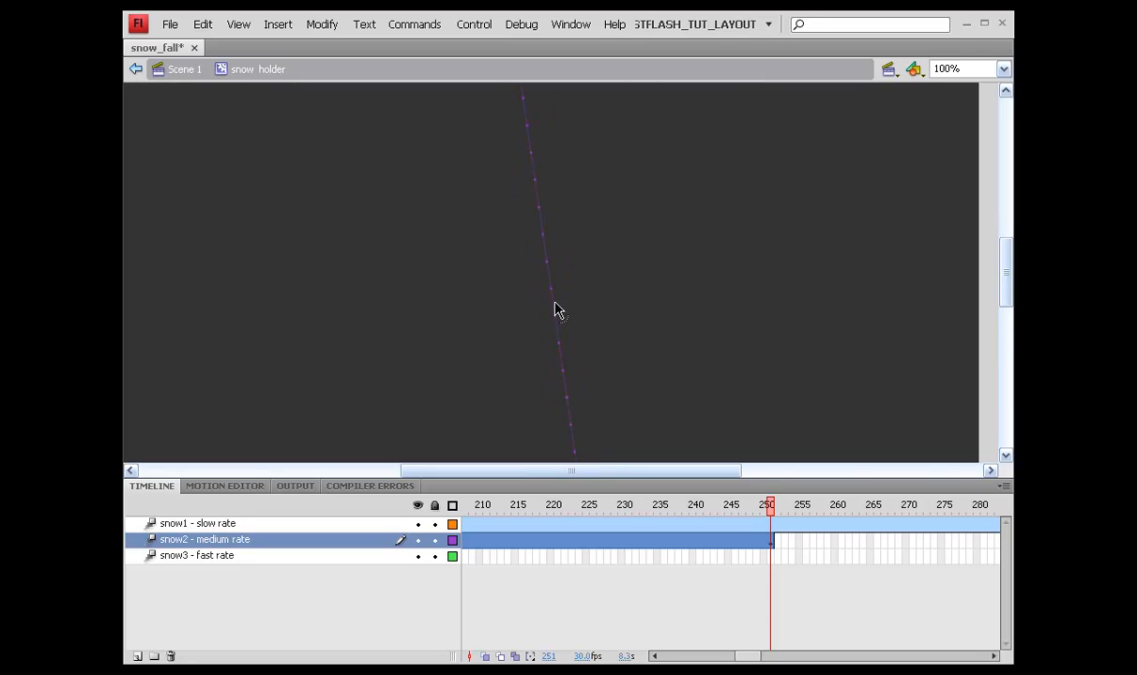
pyautogui.moveTo(555, 309); pyautogui.dragTo(571, 307)
pyautogui.hotkey('ctrl', 's')
# Step: Move the playhead to frame 350 and select the snow1 tween span
pyautogui.moveTo(759, 656); pyautogui.dragTo(794, 655)
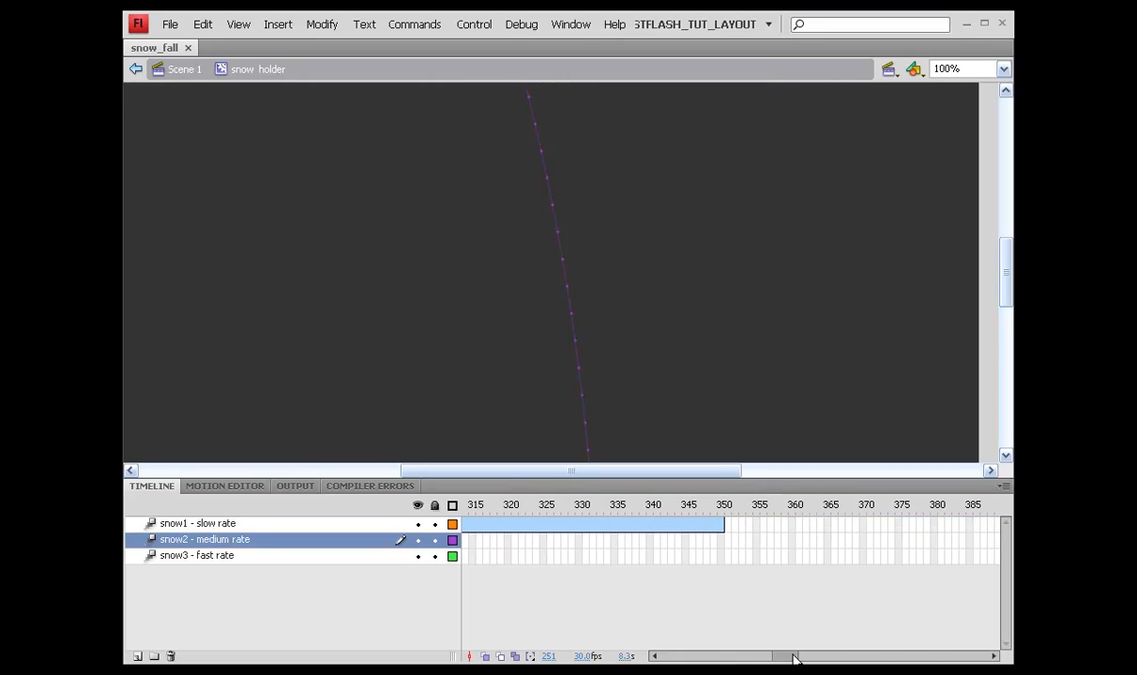
pyautogui.click(723, 505)
pyautogui.click(723, 522)
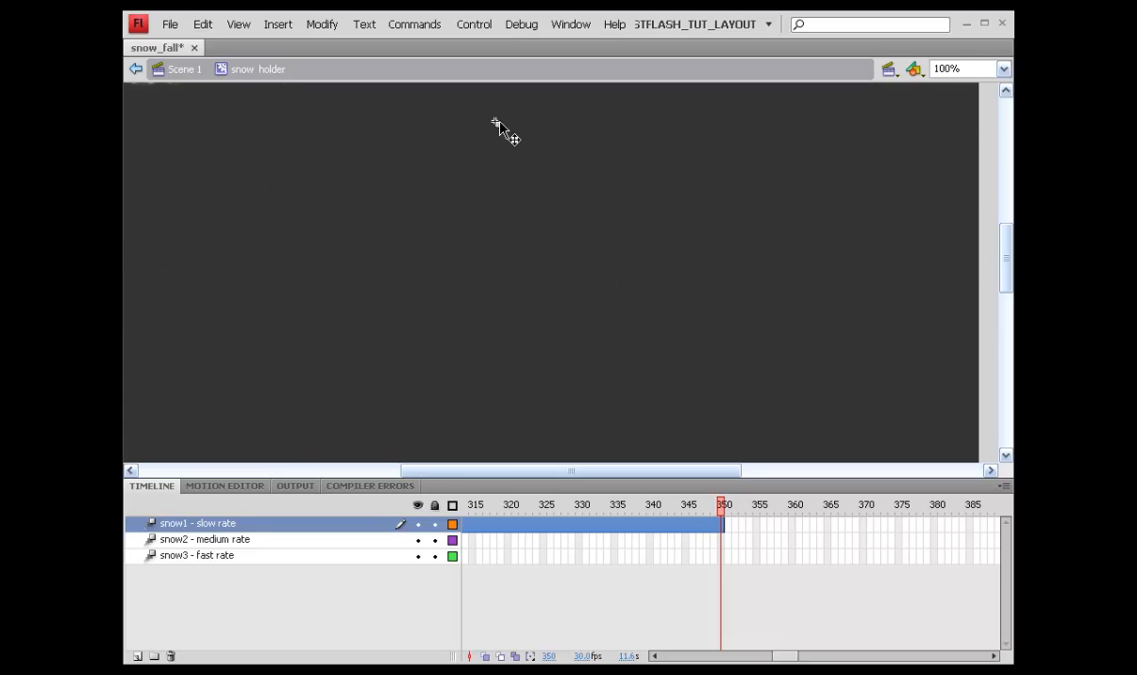
# Step: Curve the snow1 slow-rate flake's orange motion path to the right, then save the file
pyautogui.scroll(-5, 555, 464)
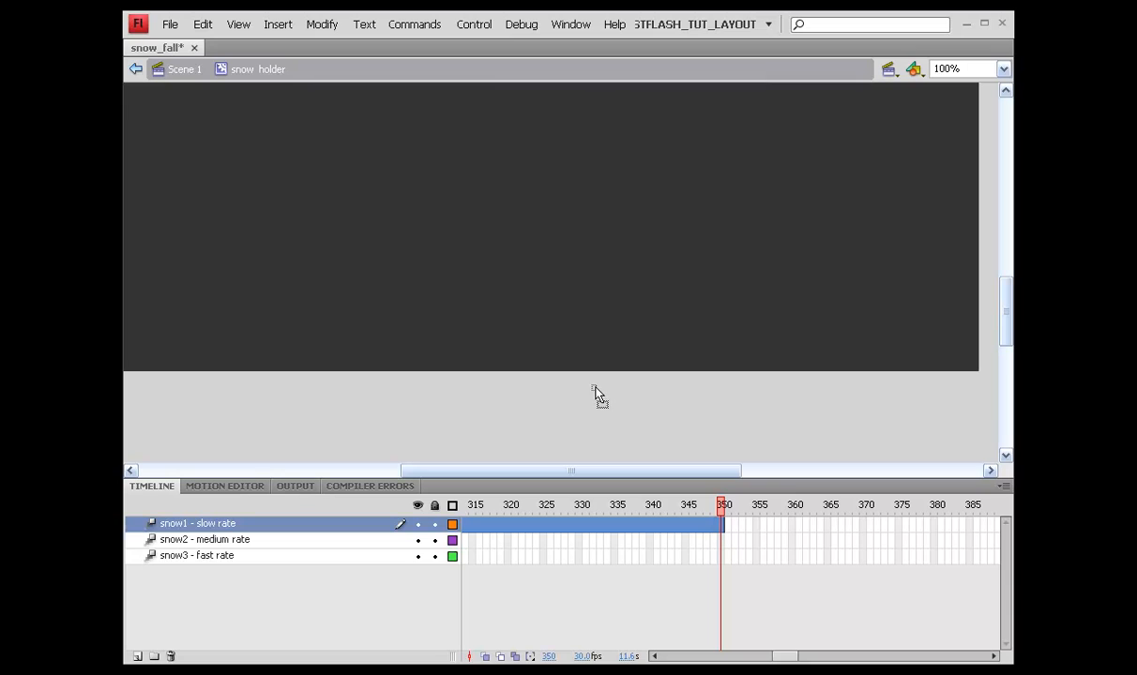
pyautogui.click(599, 385)
pyautogui.scroll(2, 606, 366)
pyautogui.scroll(1, 606, 364)
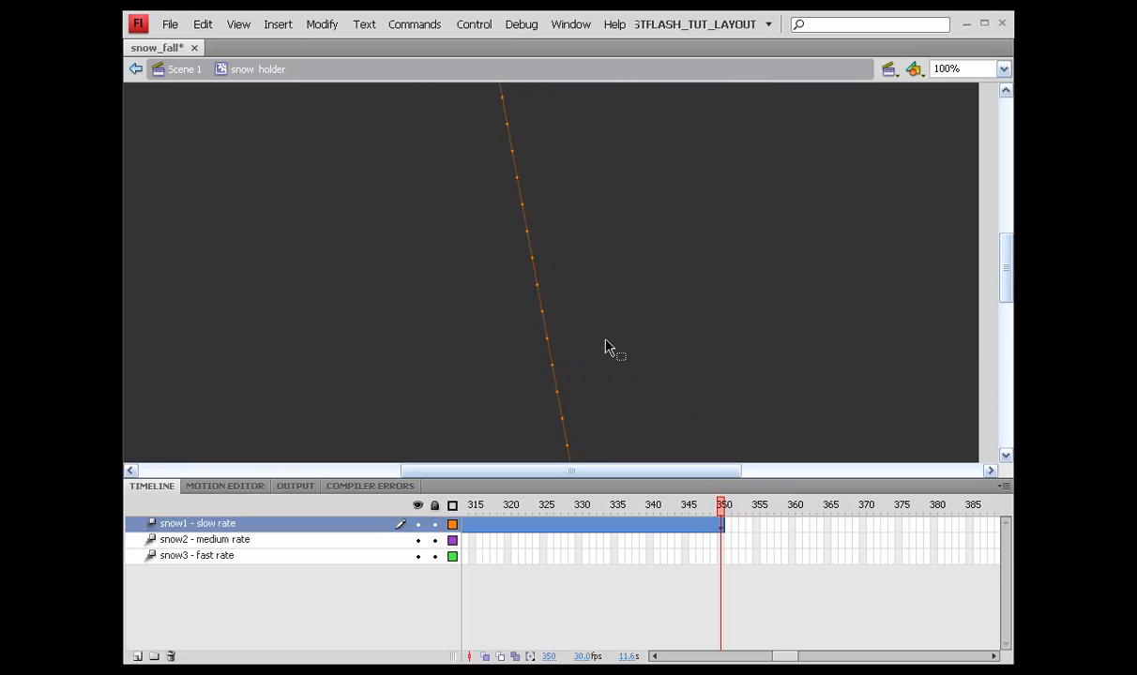
pyautogui.moveTo(530, 240); pyautogui.dragTo(555, 233)
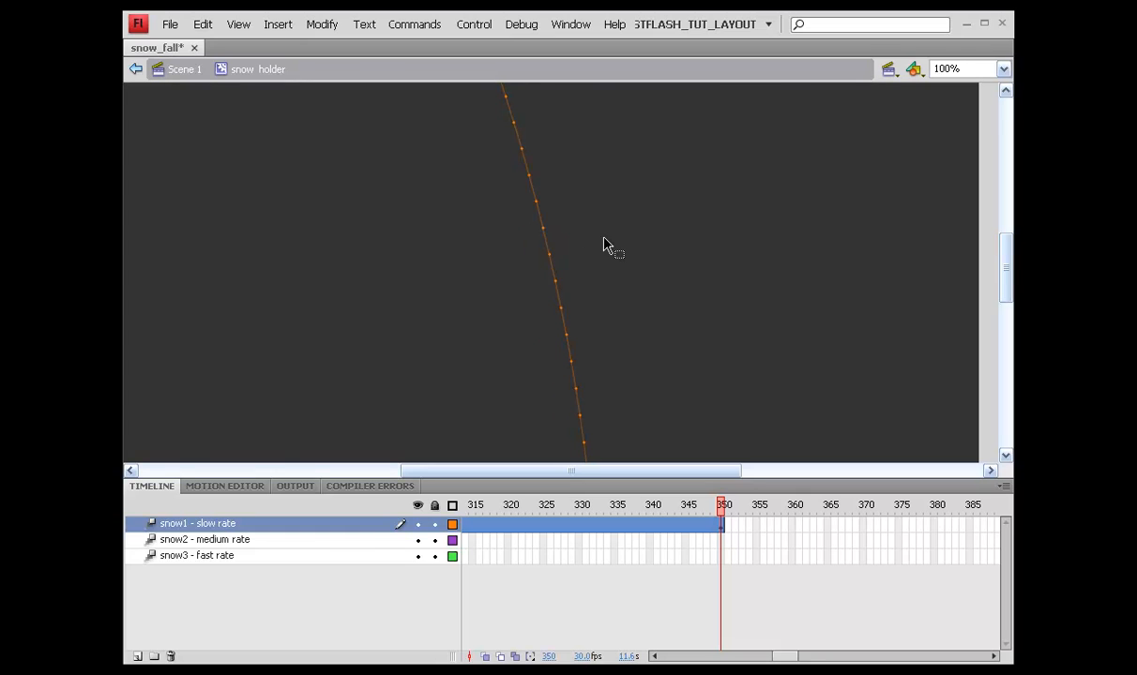
pyautogui.moveTo(790, 659); pyautogui.dragTo(661, 656)
pyautogui.hotkey('ctrl', 's')
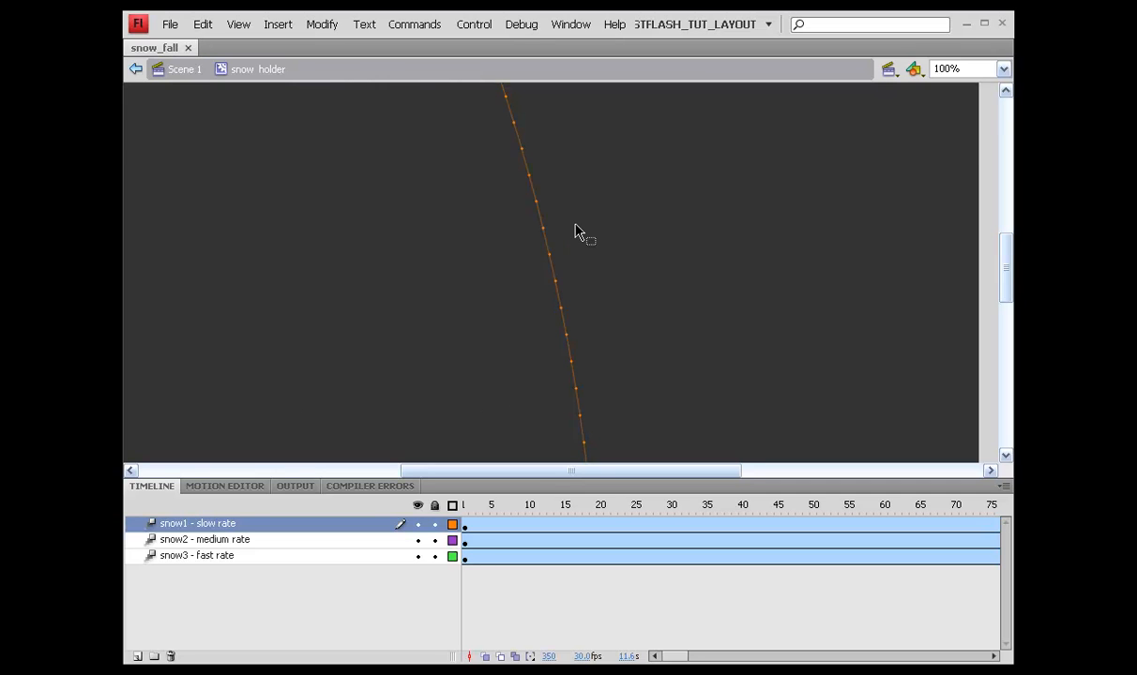
pyautogui.scroll(3, 579, 233)
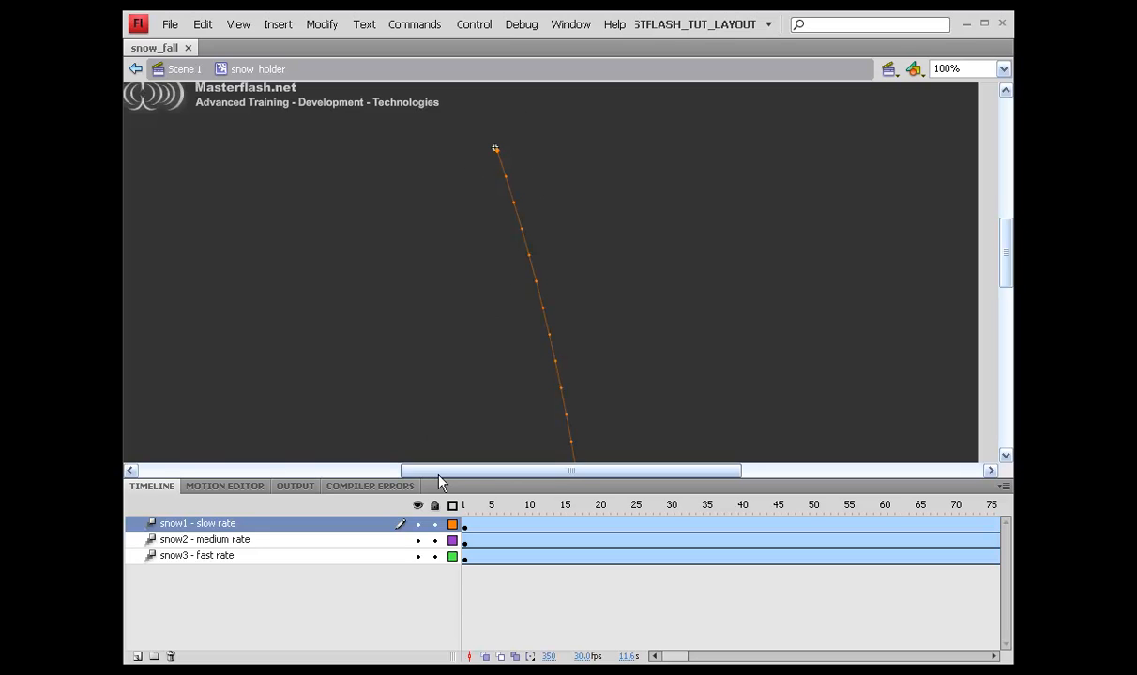
# Step: In an enlarged Motion Editor for snow1's tween at frame 1, set Simple (Slow) ease to 100
pyautogui.click(467, 530)
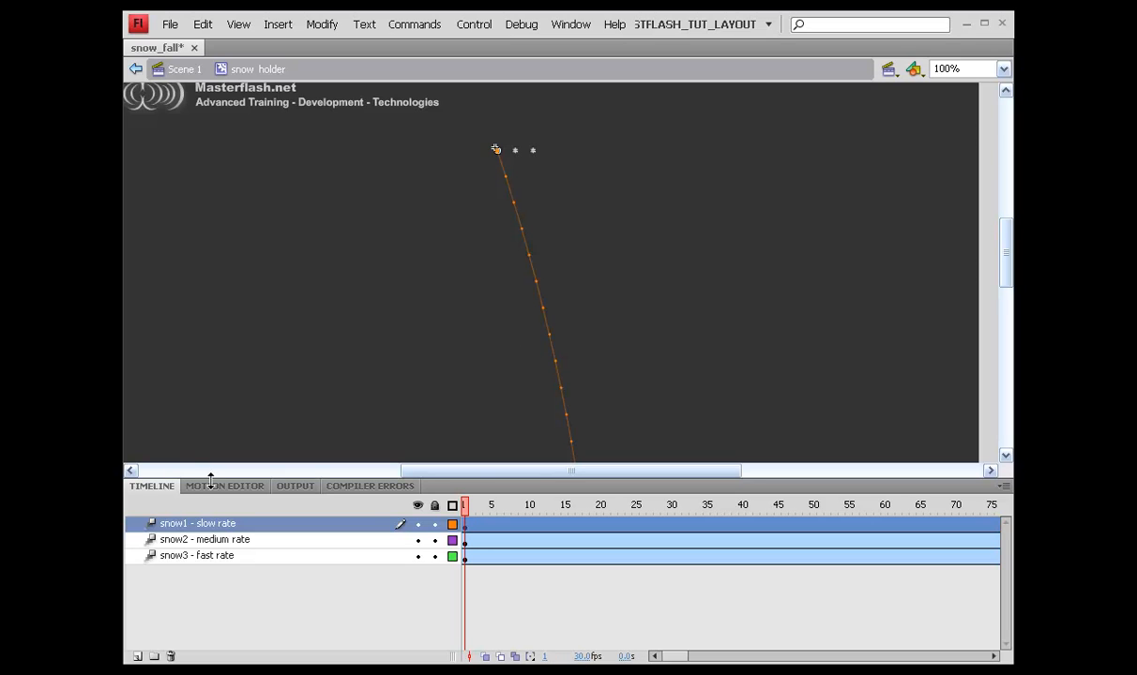
pyautogui.click(234, 495)
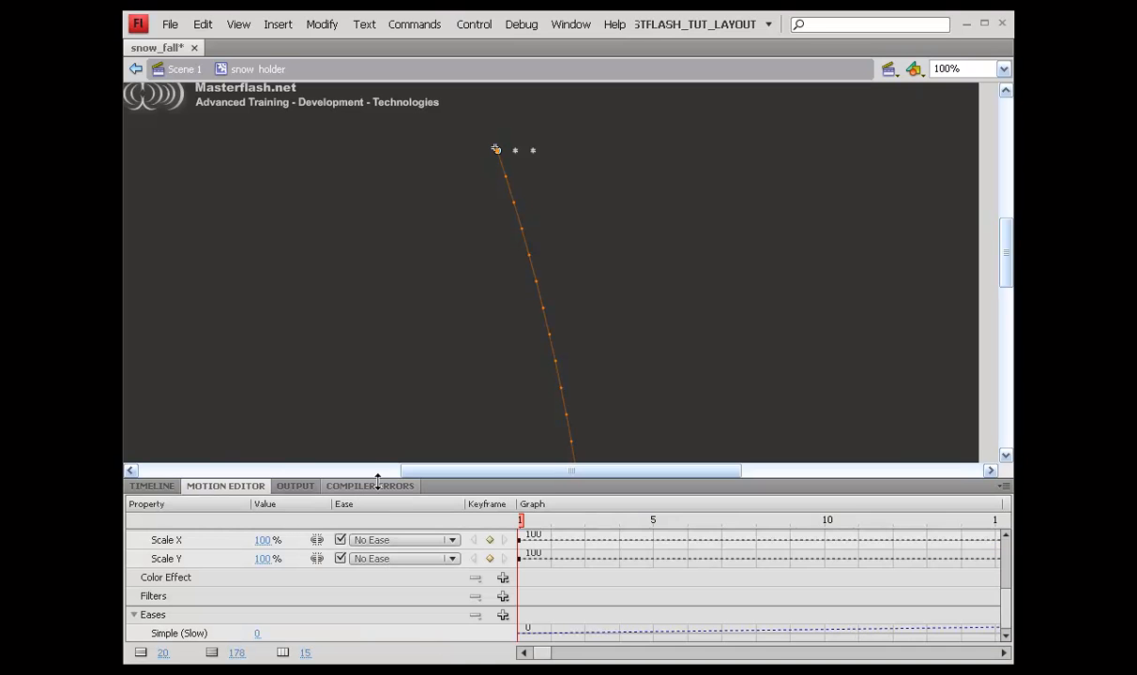
pyautogui.moveTo(357, 455); pyautogui.dragTo(379, 254)
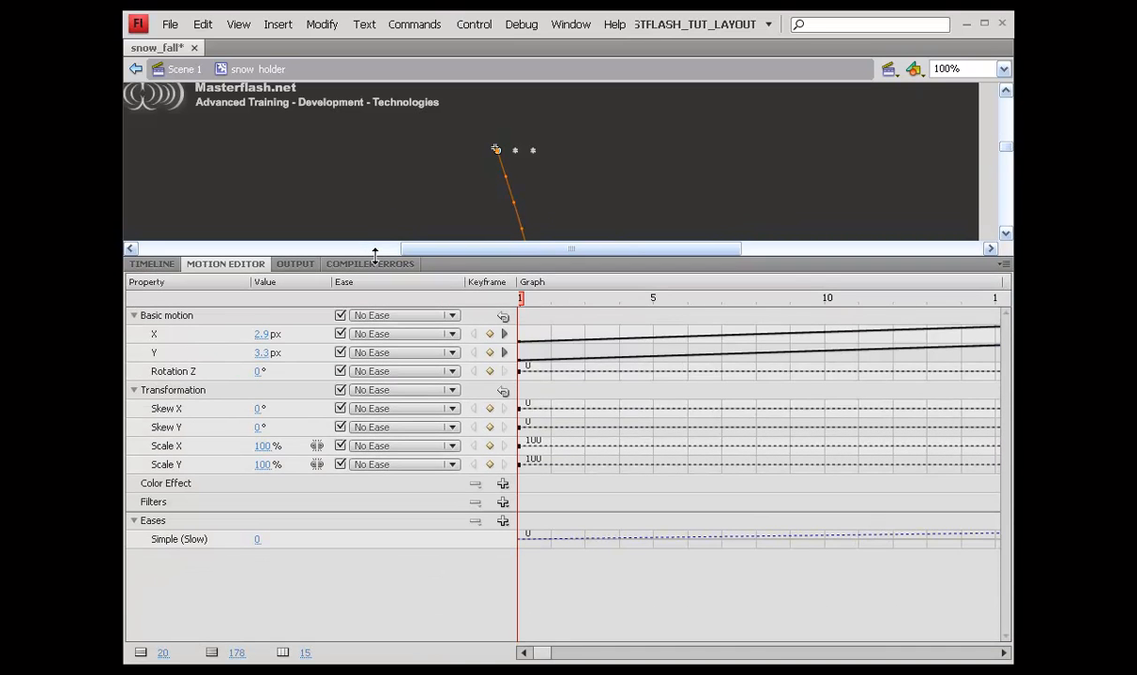
pyautogui.click(256, 540)
pyautogui.write('100')
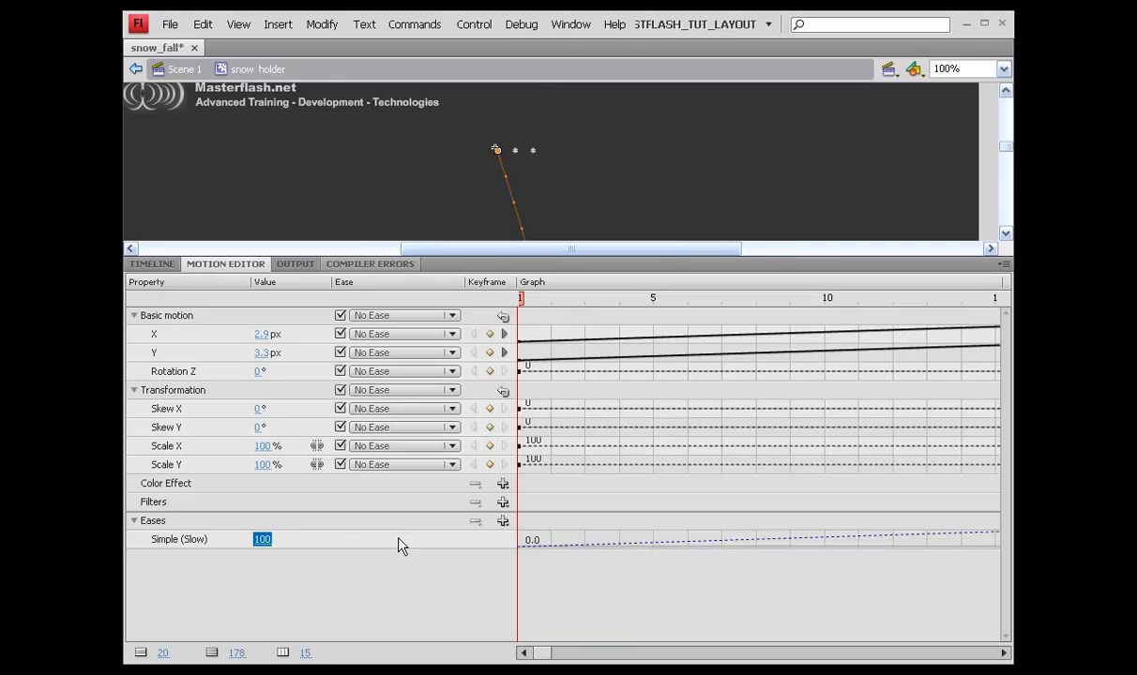
pyautogui.press('Return')
pyautogui.click(503, 524)
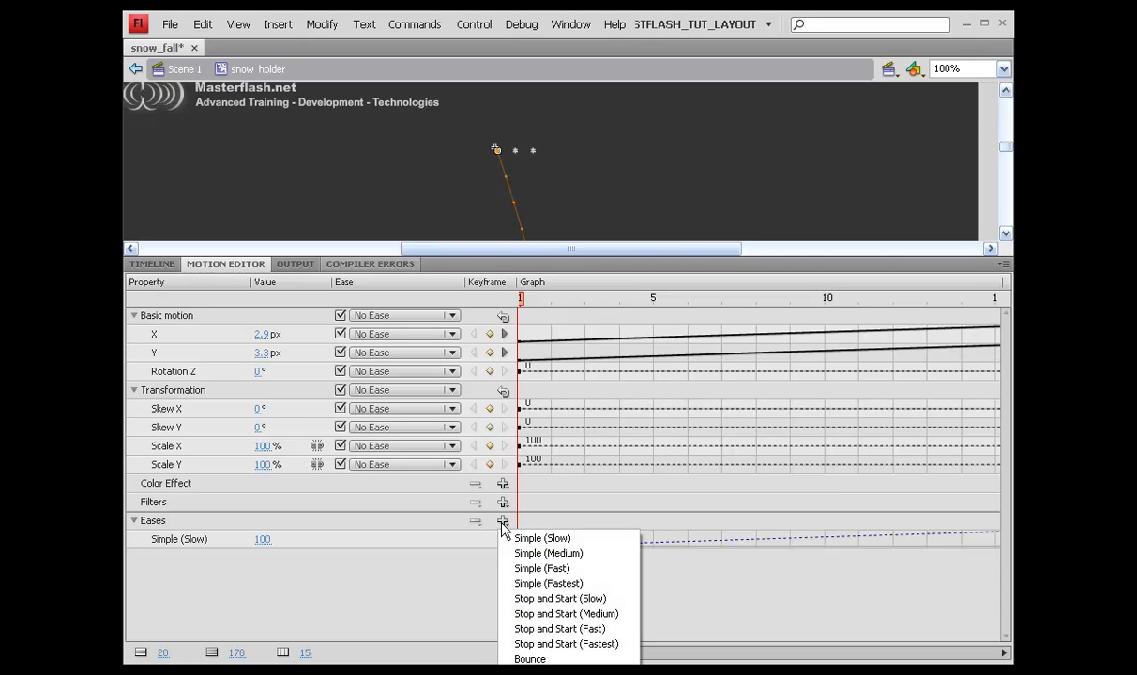
pyautogui.moveTo(490, 256); pyautogui.dragTo(474, 122)
# Step: Add a Sine Wave ease, apply 2-Sine Wave to the X motion with strength 5
pyautogui.click(503, 386)
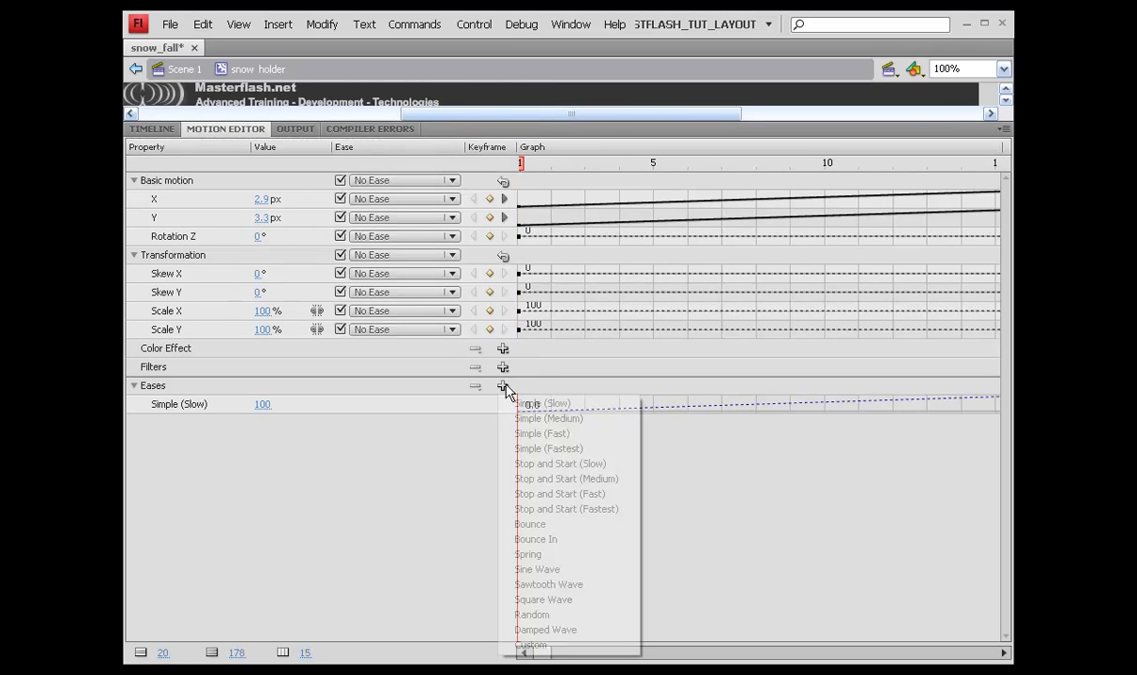
pyautogui.click(525, 573)
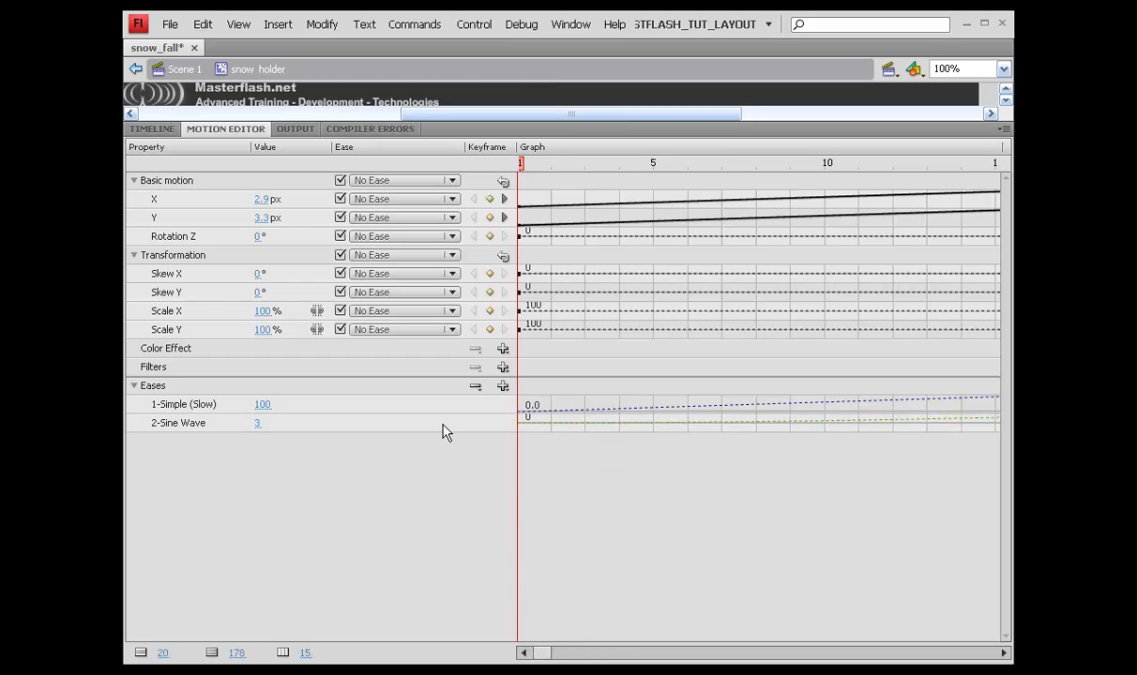
pyautogui.moveTo(156, 204); pyautogui.dragTo(158, 216)
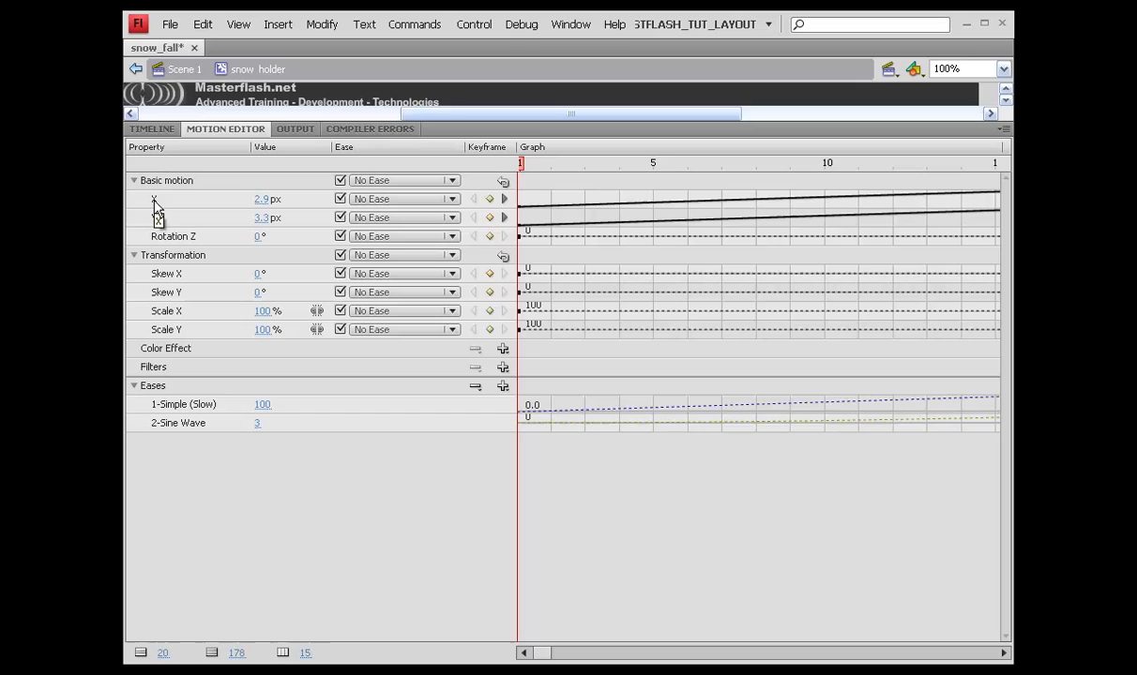
pyautogui.click(452, 201)
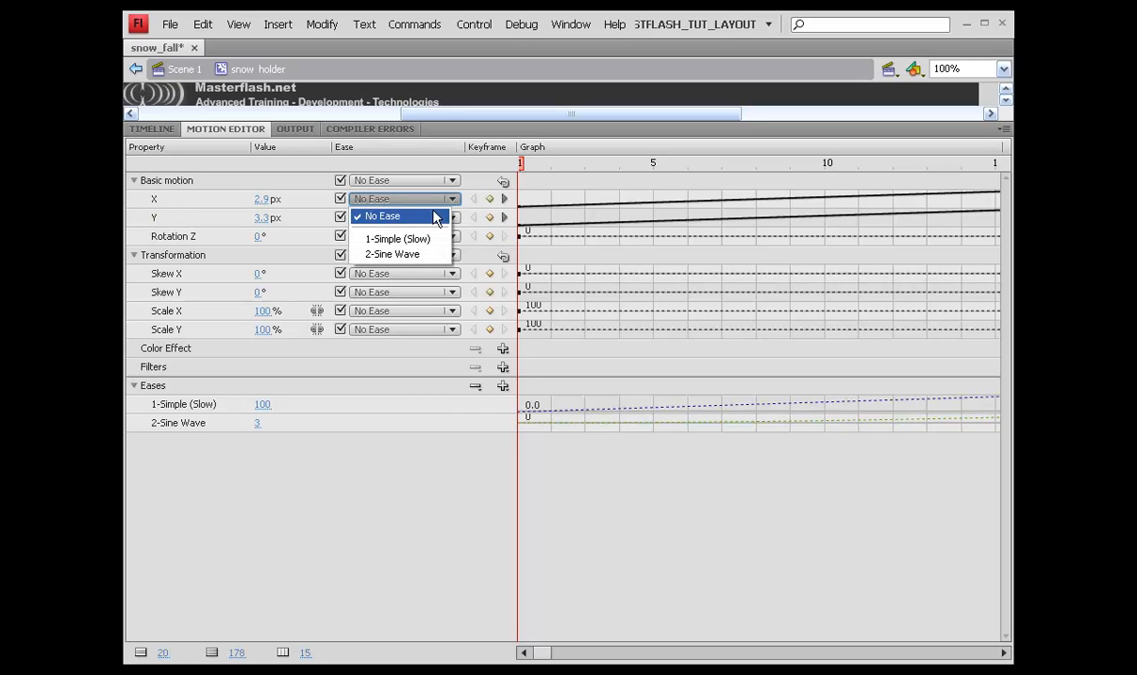
pyautogui.click(384, 256)
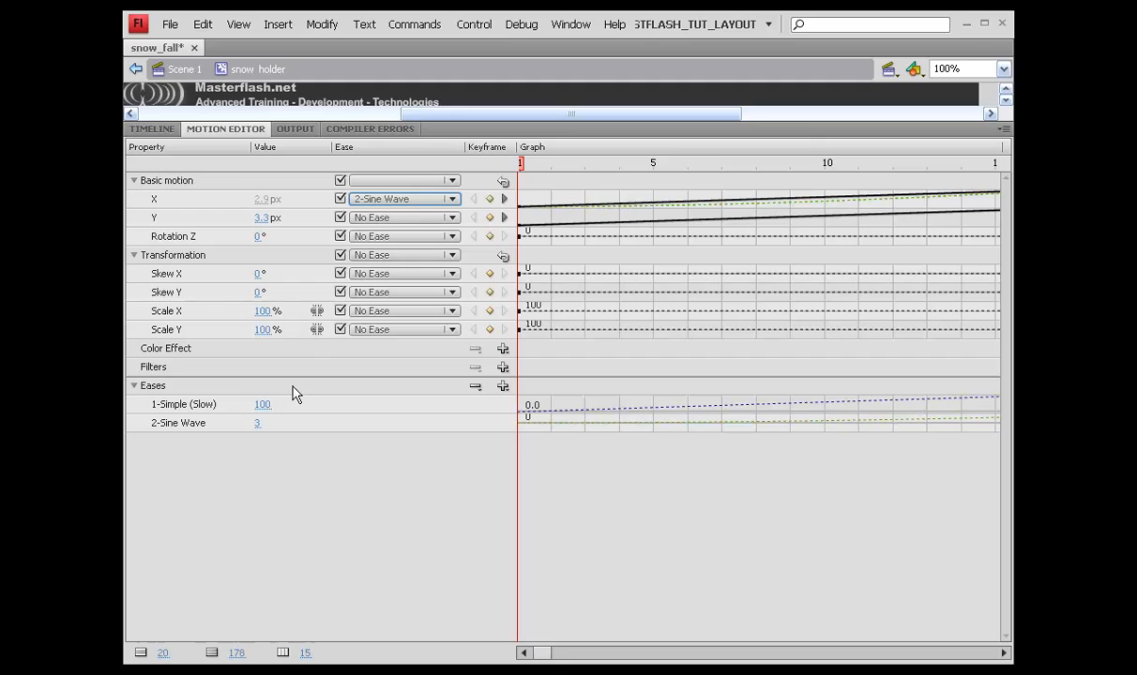
pyautogui.click(256, 426)
pyautogui.write('5')
pyautogui.press('Return')
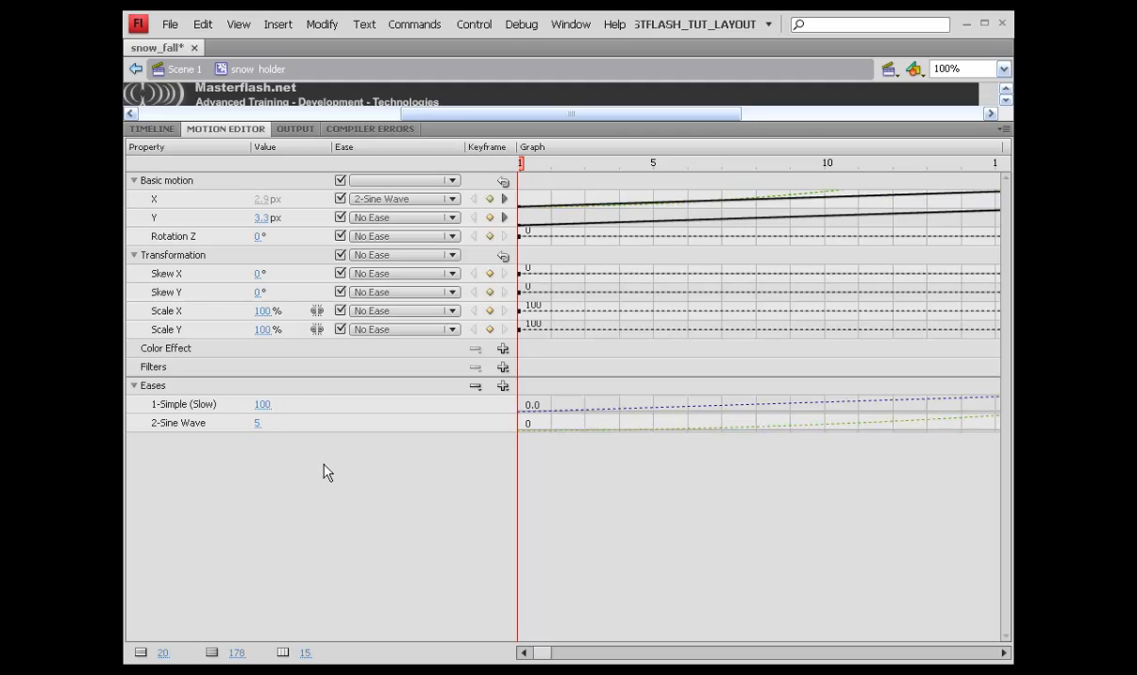
pyautogui.click(527, 133)
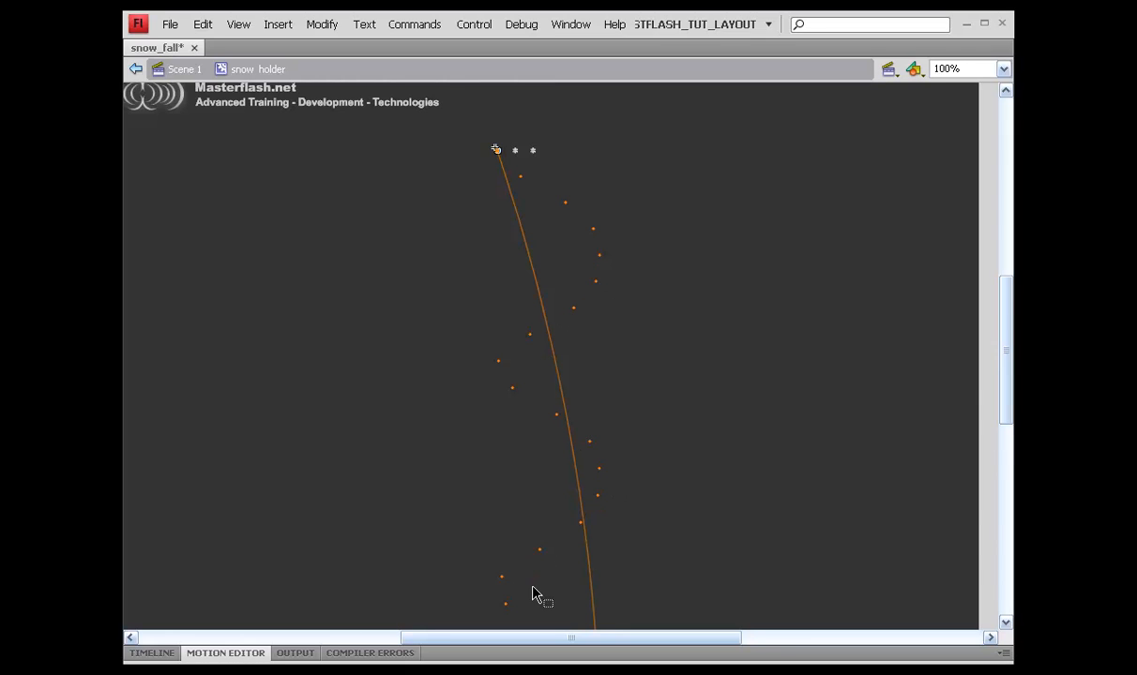
# Step: Select the snow2 - medium rate tween on the Timeline and show it in the Motion Editor
pyautogui.scroll(-3, 512, 563)
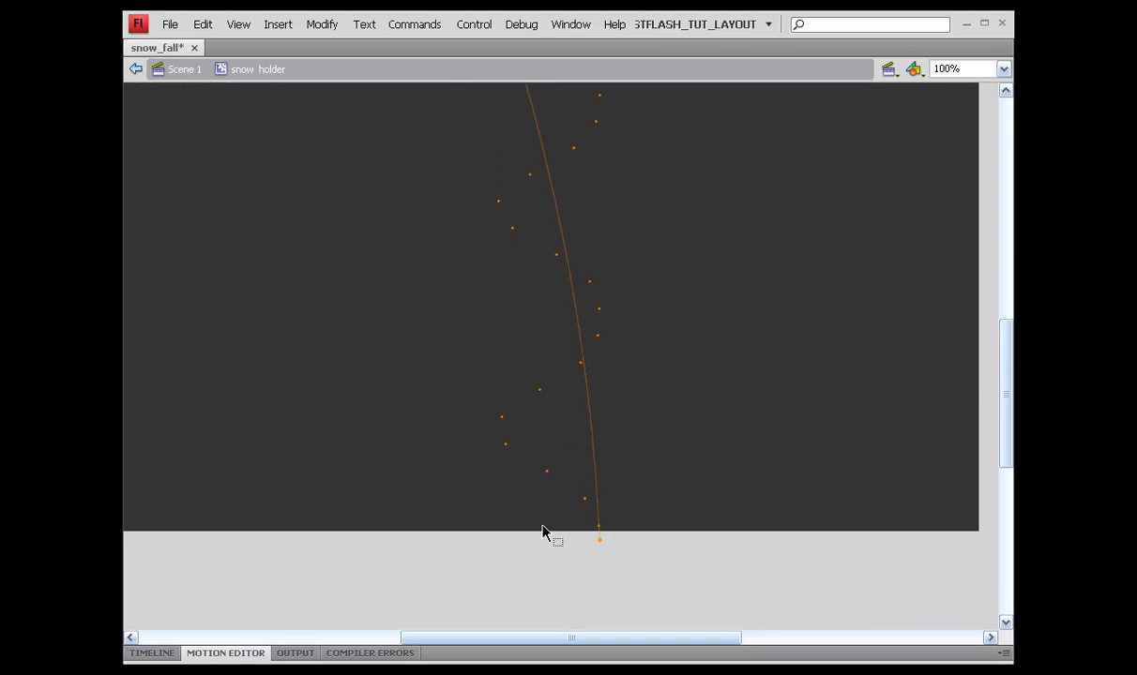
pyautogui.scroll(3, 542, 526)
pyautogui.scroll(-1, 541, 527)
pyautogui.click(478, 654)
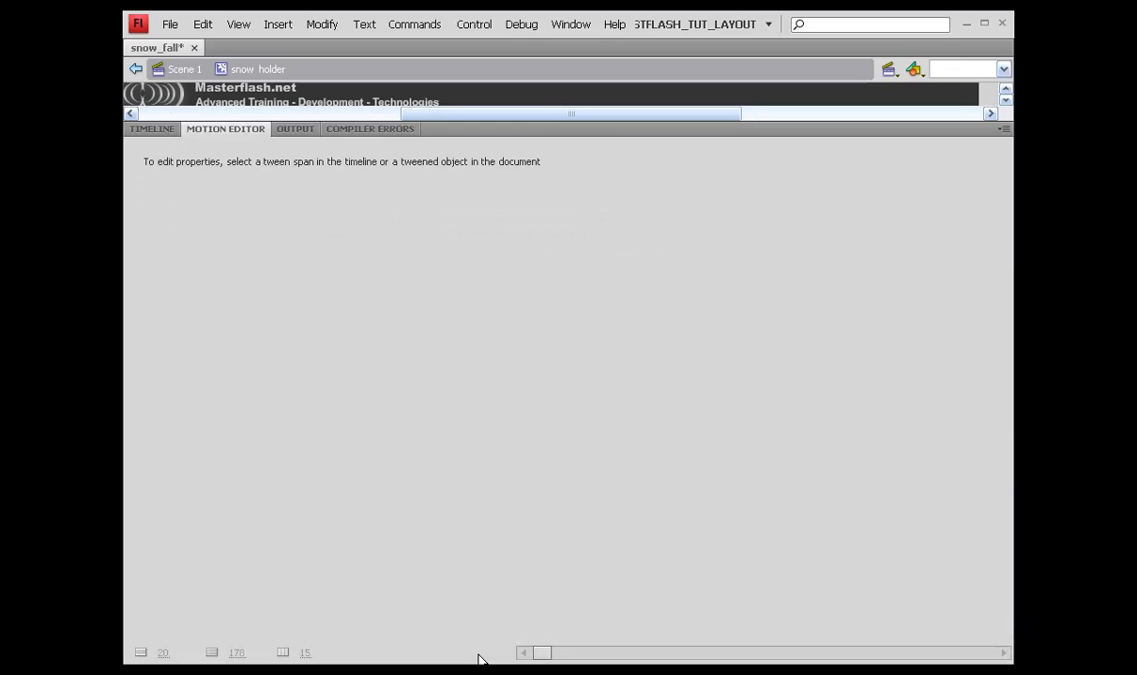
pyautogui.click(152, 129)
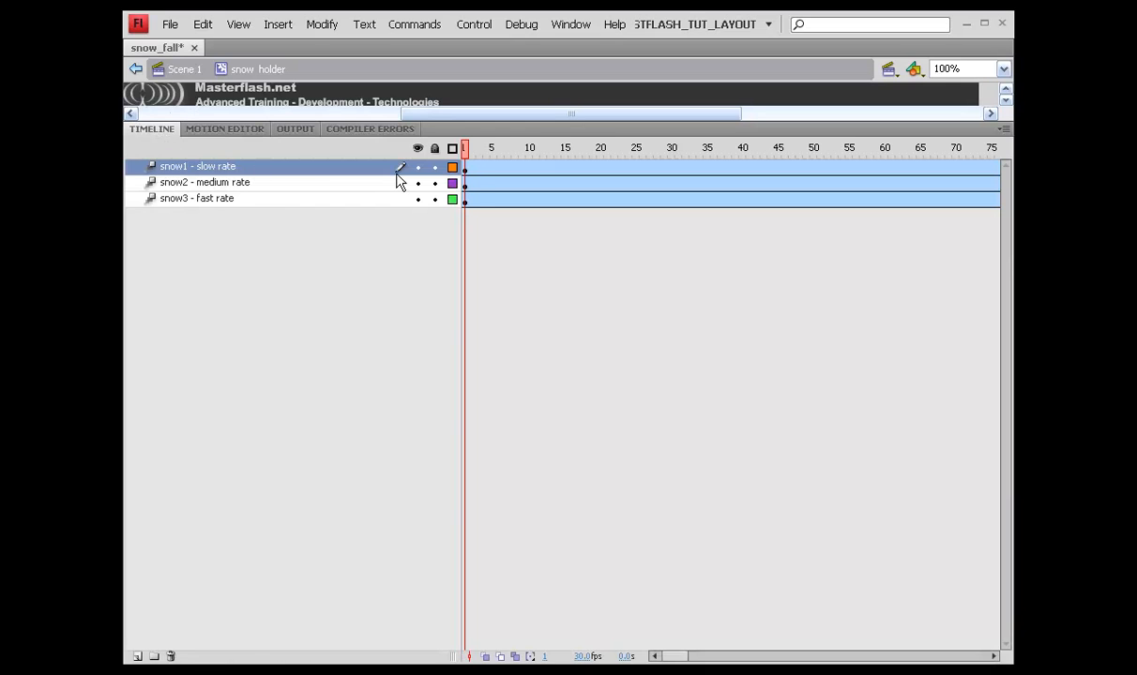
pyautogui.click(471, 184)
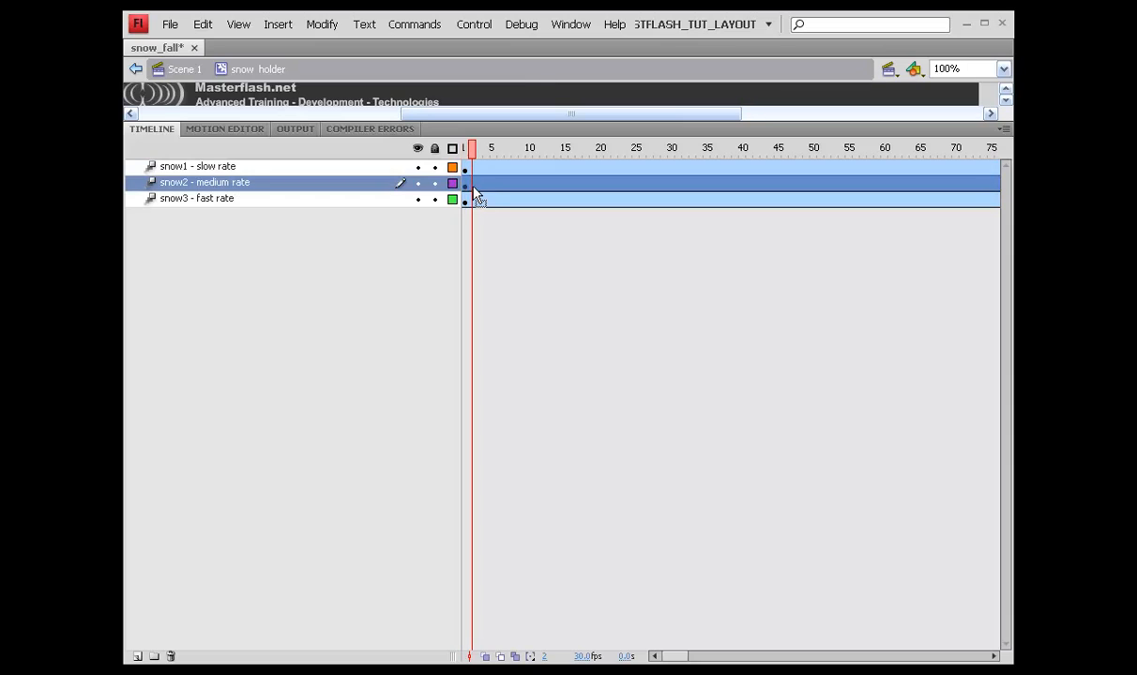
pyautogui.click(223, 133)
# Step: Raise the medium flake's Simple (Slow) ease to 100 and add a Sine Wave ease
pyautogui.click(257, 405)
pyautogui.moveTo(407, 415); pyautogui.dragTo(406, 416)
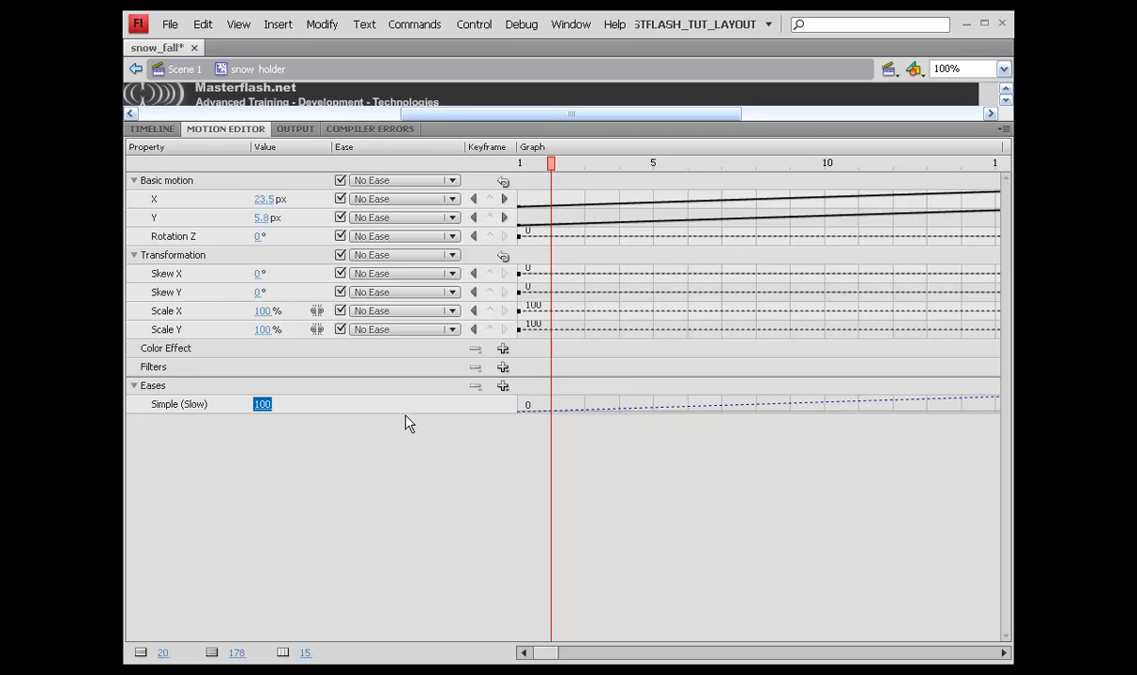
pyautogui.click(503, 386)
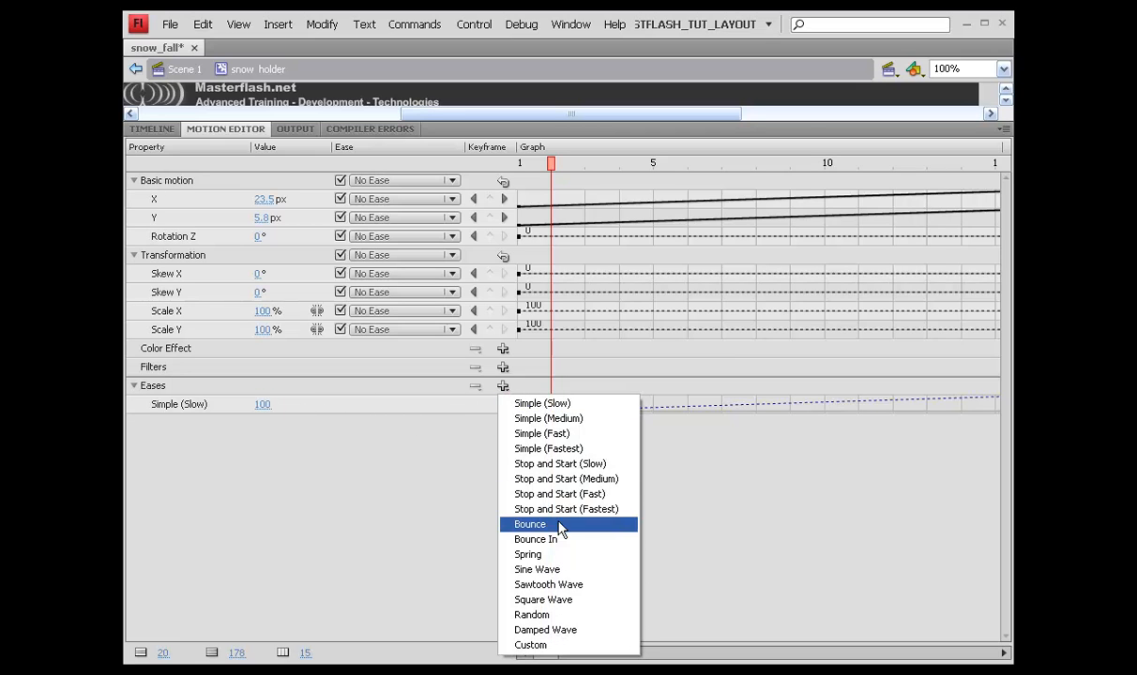
pyautogui.click(553, 570)
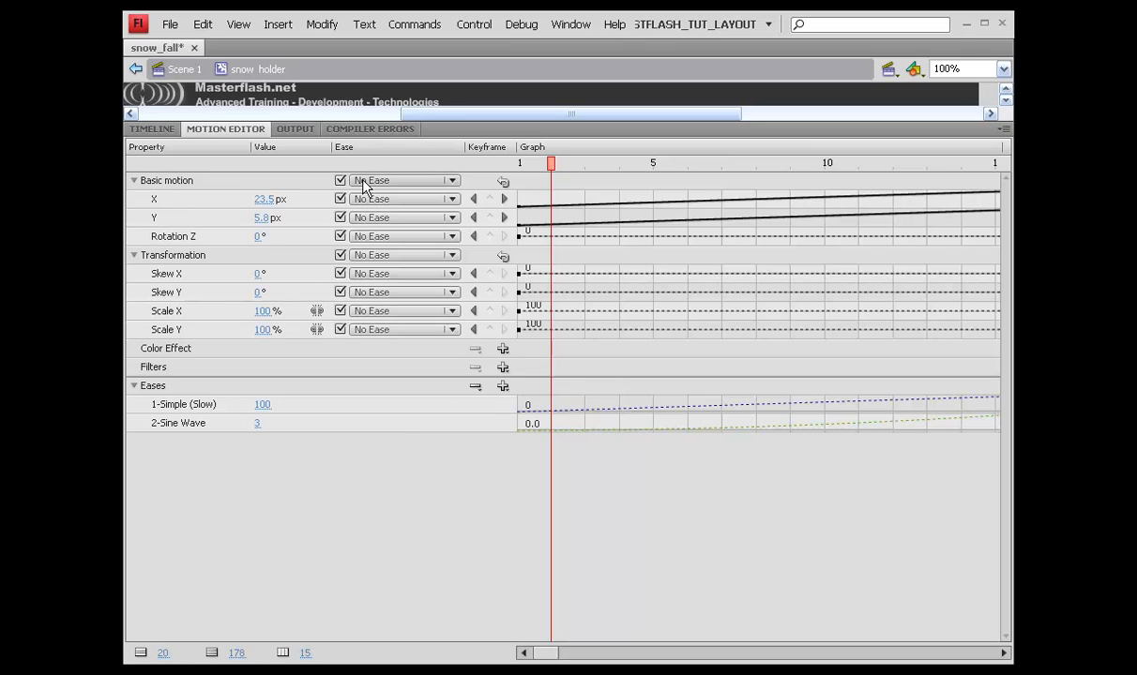
# Step: Apply the 2-Sine Wave ease to X at strength 5 and preview the purple path
pyautogui.click(453, 199)
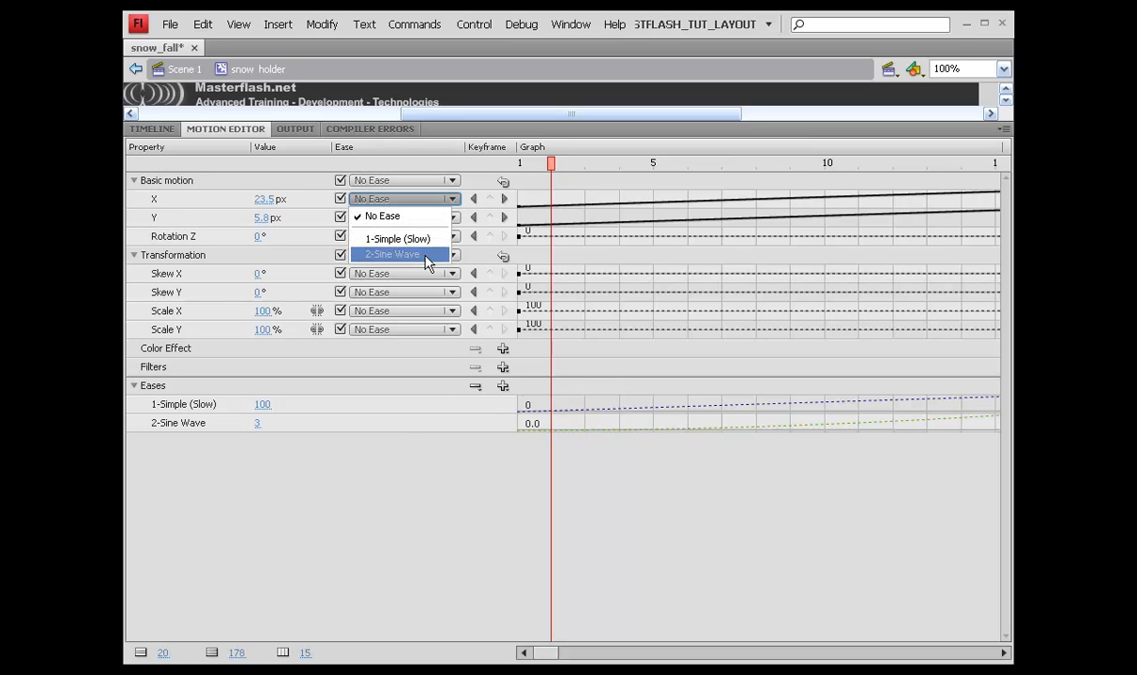
pyautogui.click(427, 255)
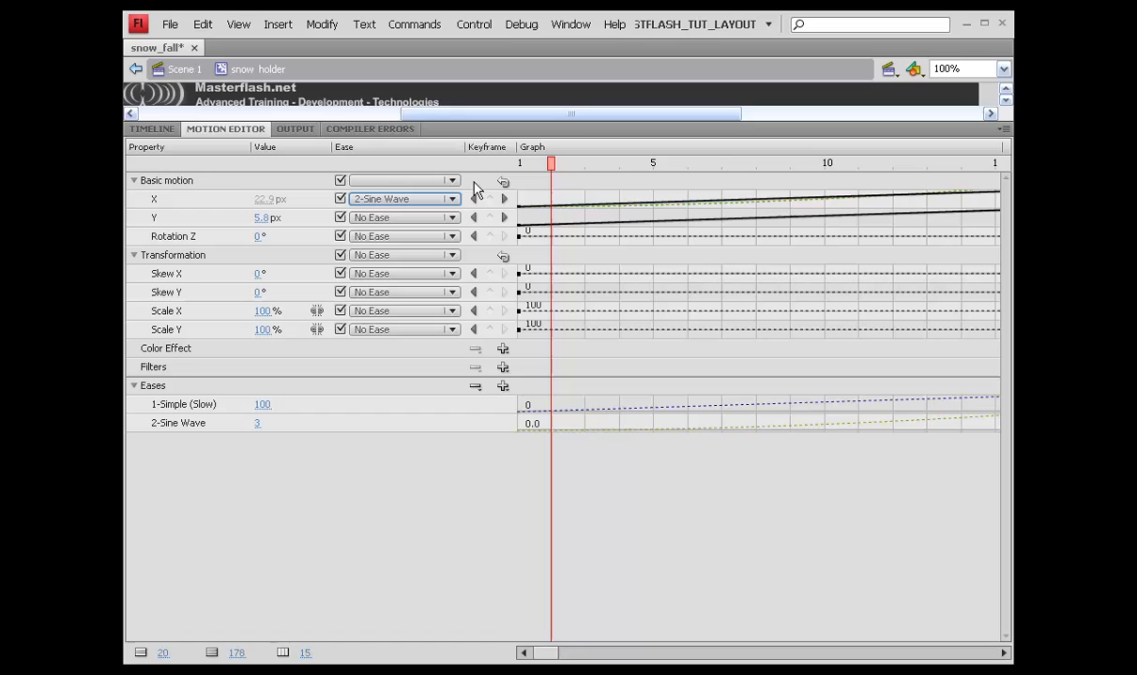
pyautogui.click(256, 424)
pyautogui.write('5')
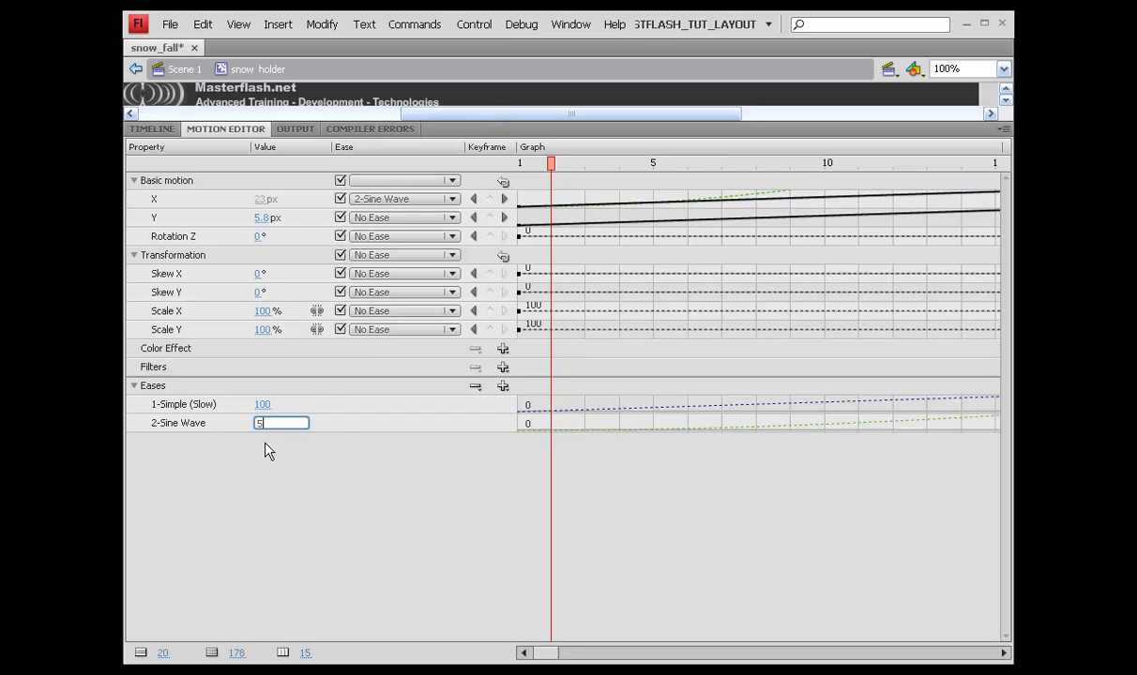
pyautogui.press('Return')
pyautogui.doubleClick(537, 132)
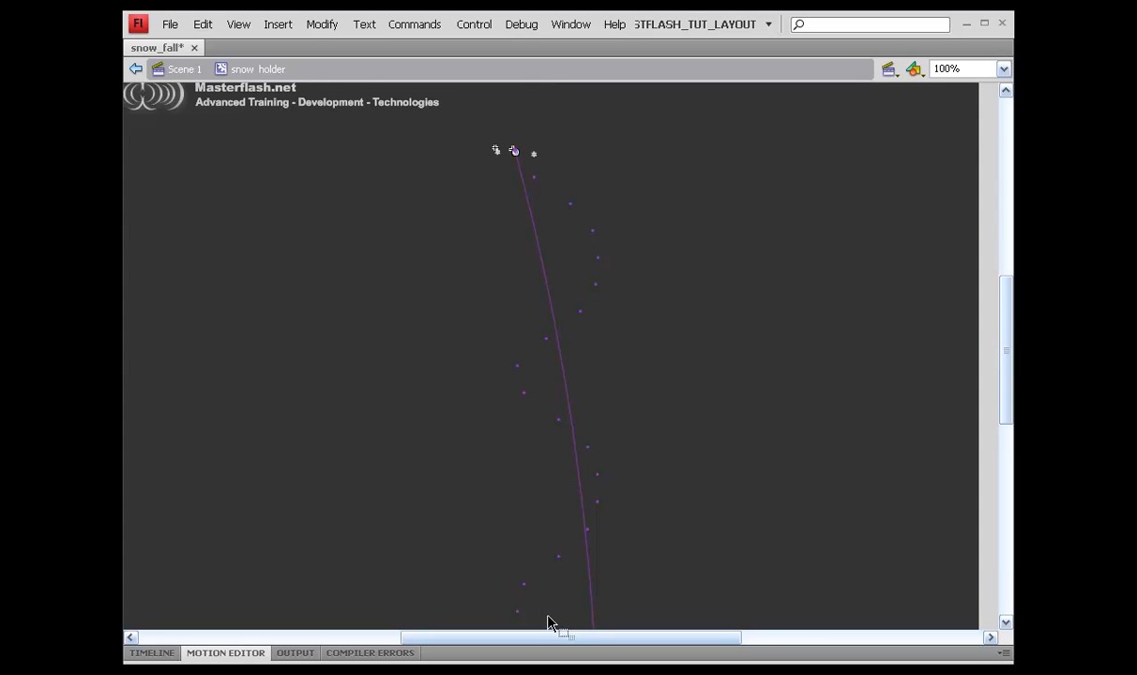
pyautogui.doubleClick(489, 657)
# Step: Review snow1's motion properties, then open the snow3 - fast rate tween in the Motion Editor
pyautogui.click(151, 129)
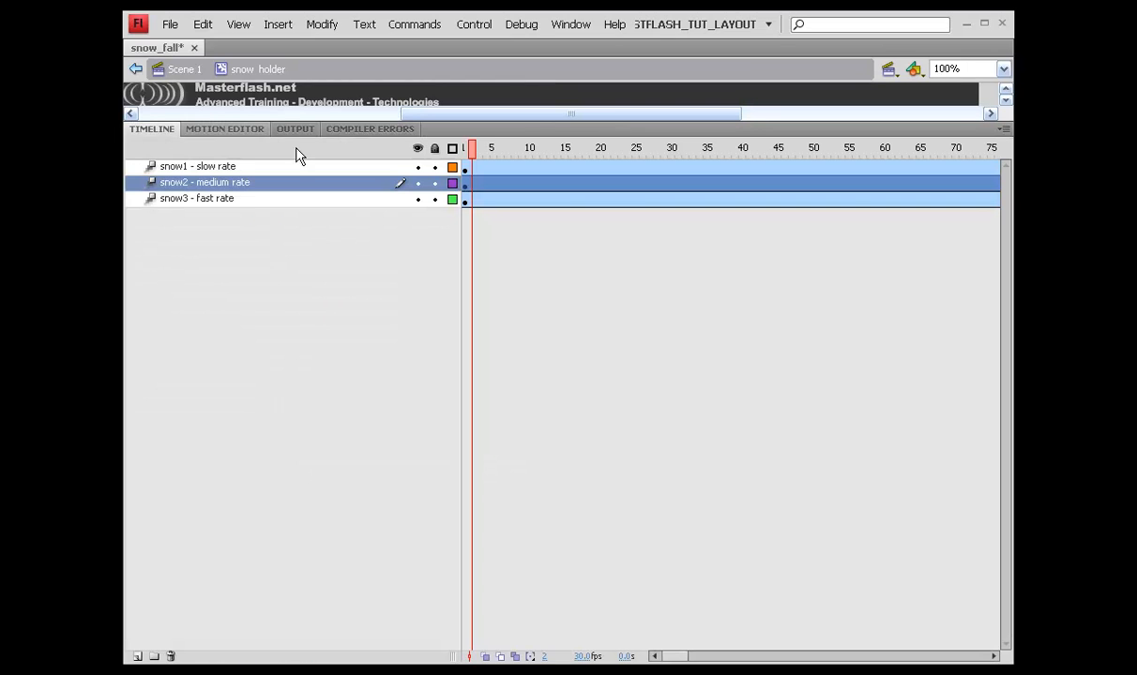
pyautogui.click(472, 170)
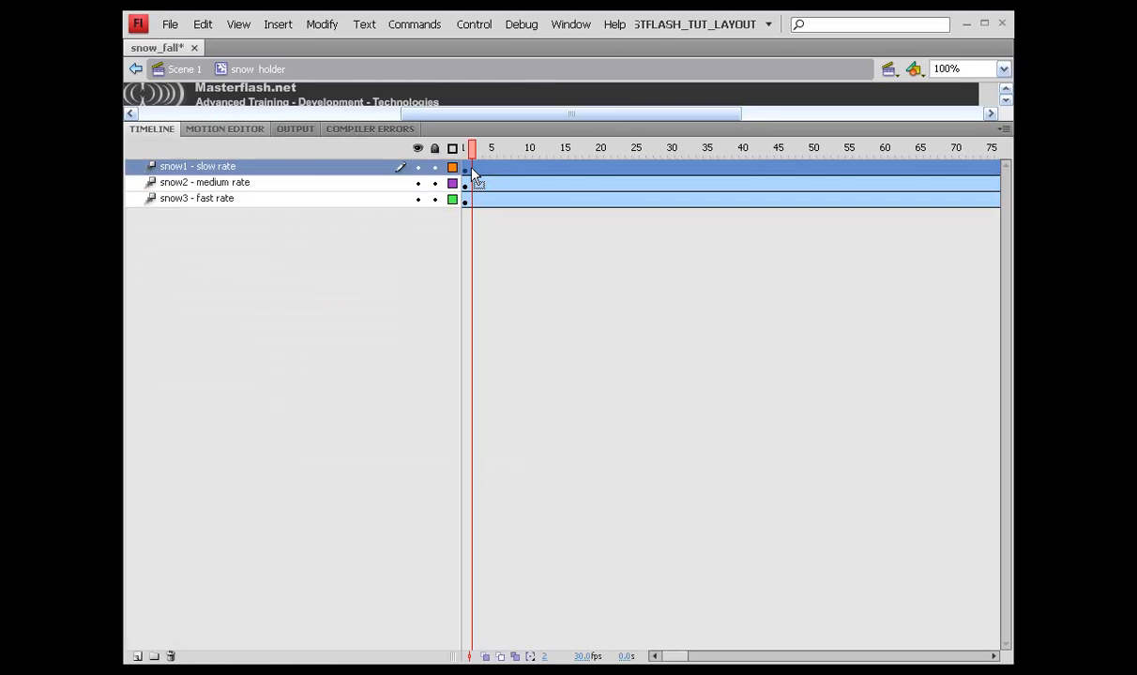
pyautogui.click(231, 130)
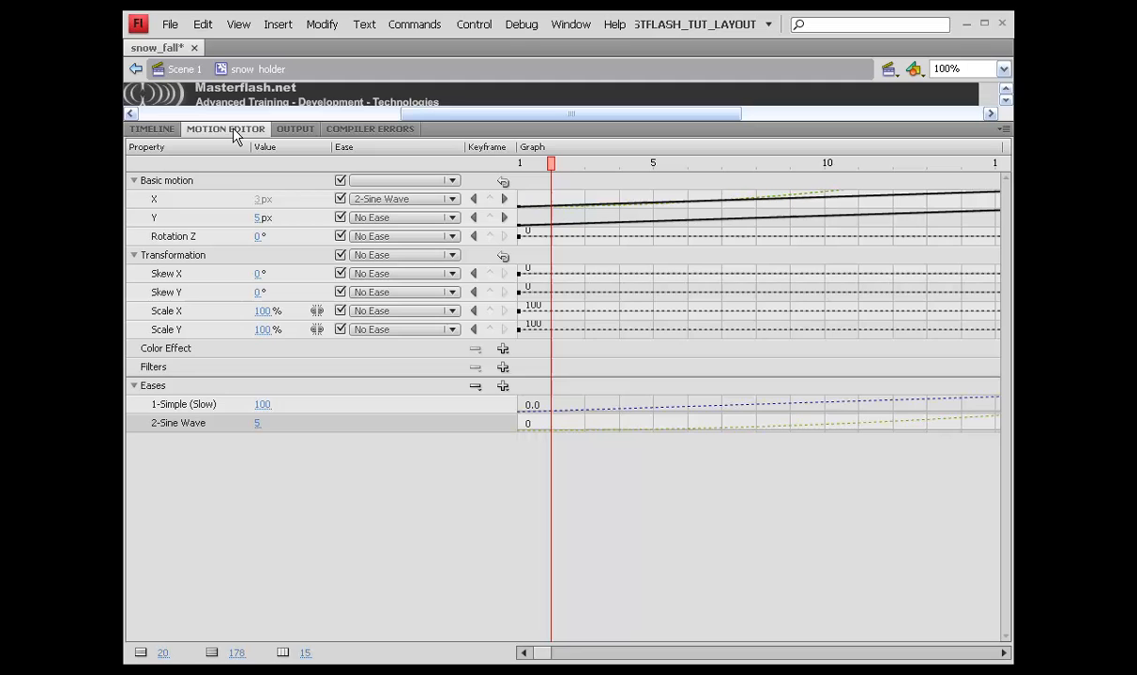
pyautogui.click(153, 134)
pyautogui.click(514, 206)
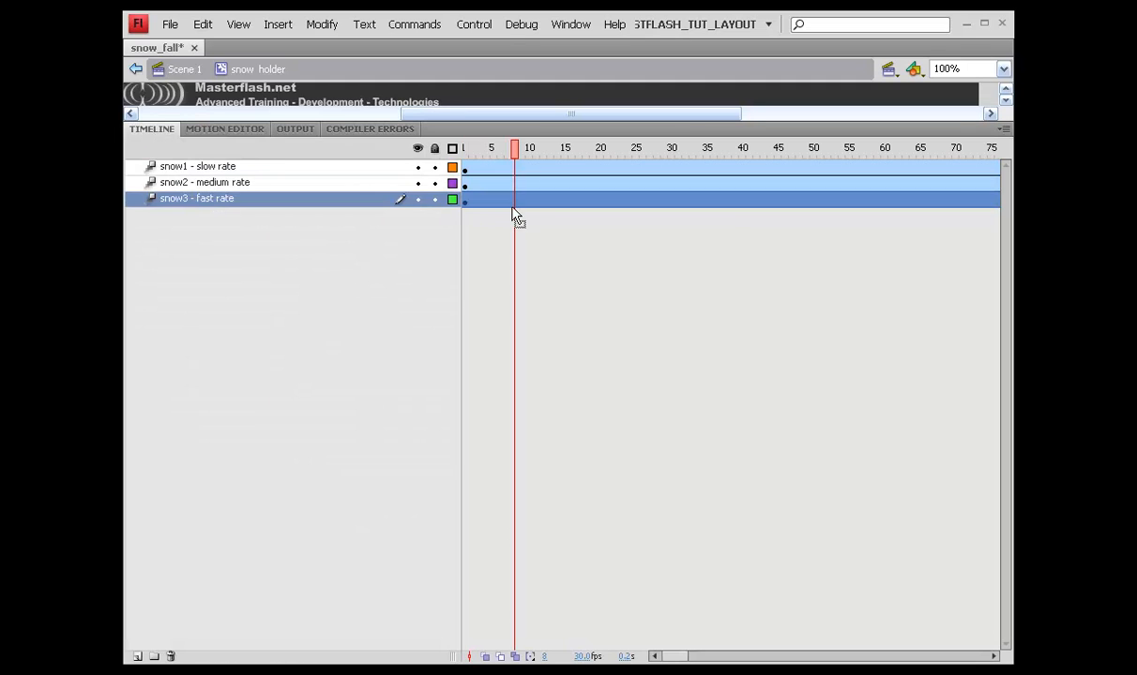
pyautogui.click(201, 129)
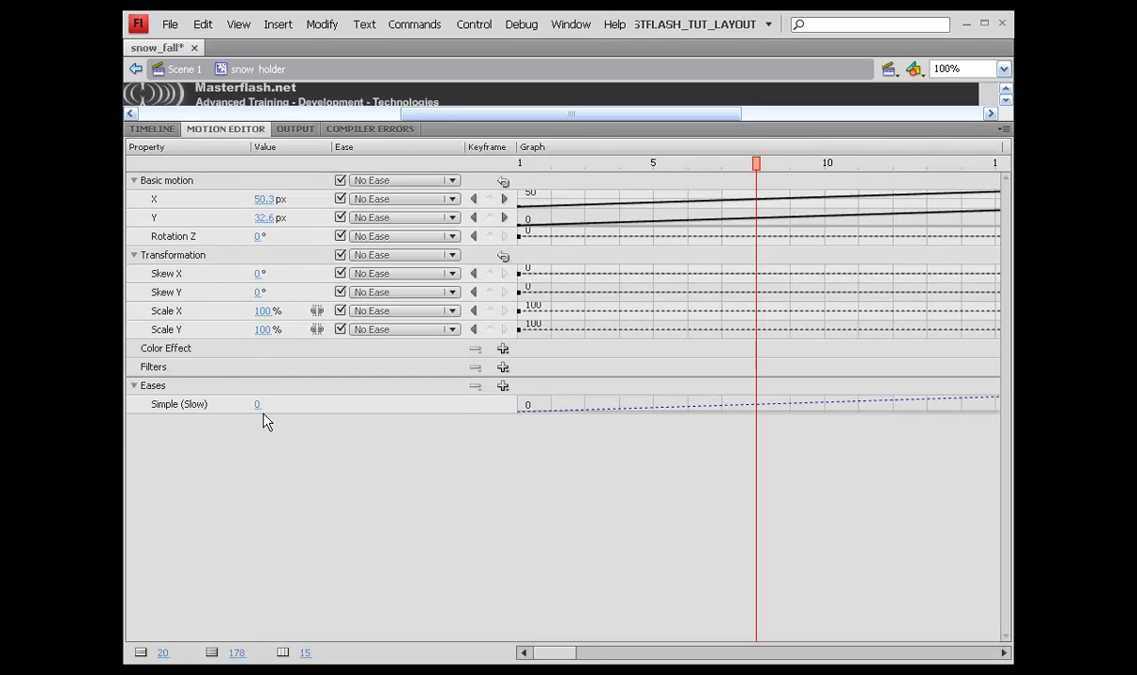
# Step: Give the fast flake Simple (Slow) 100, add a Sine Wave ease, and apply 2-Sine Wave to X
pyautogui.moveTo(255, 403); pyautogui.dragTo(460, 409)
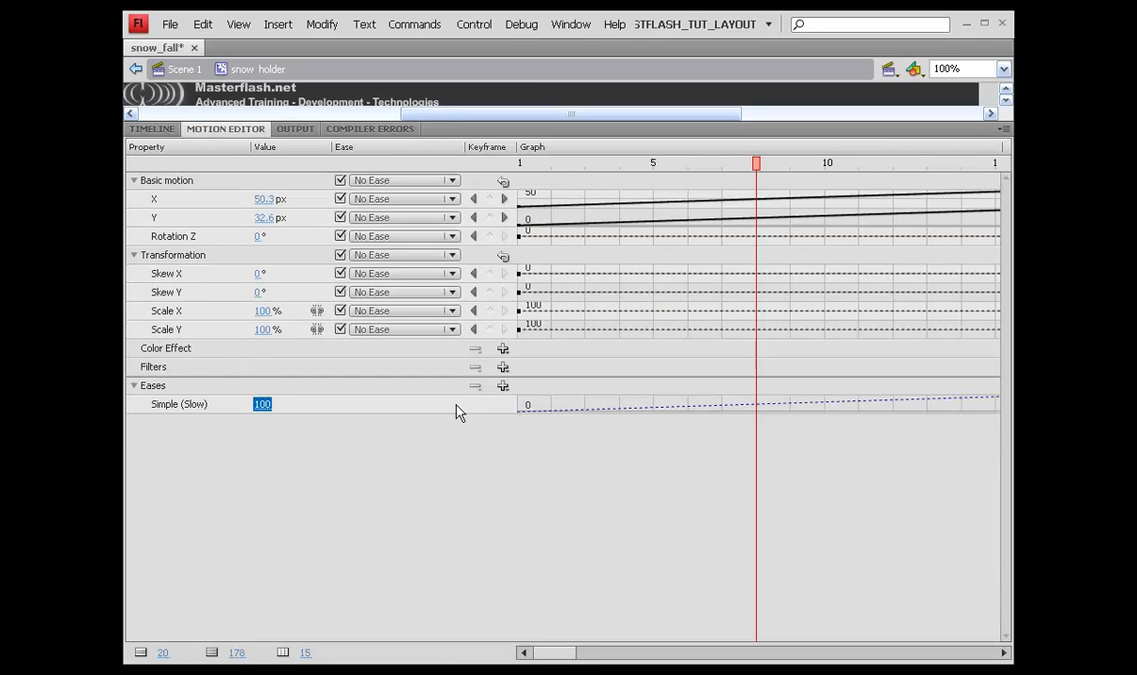
pyautogui.click(503, 385)
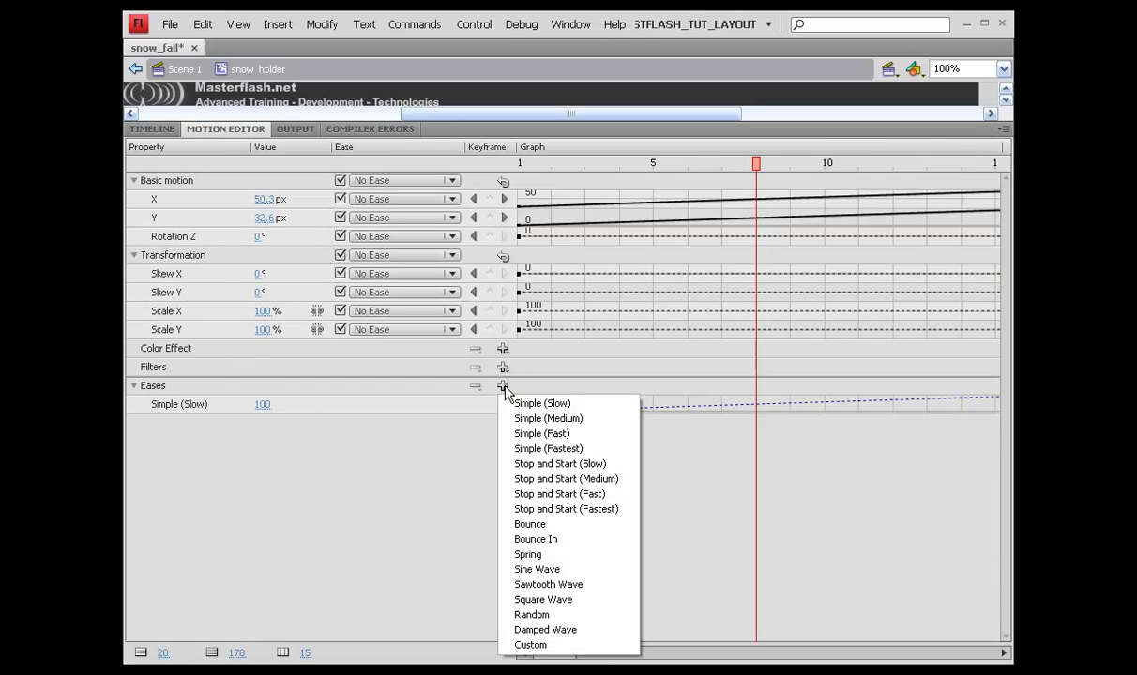
pyautogui.click(567, 571)
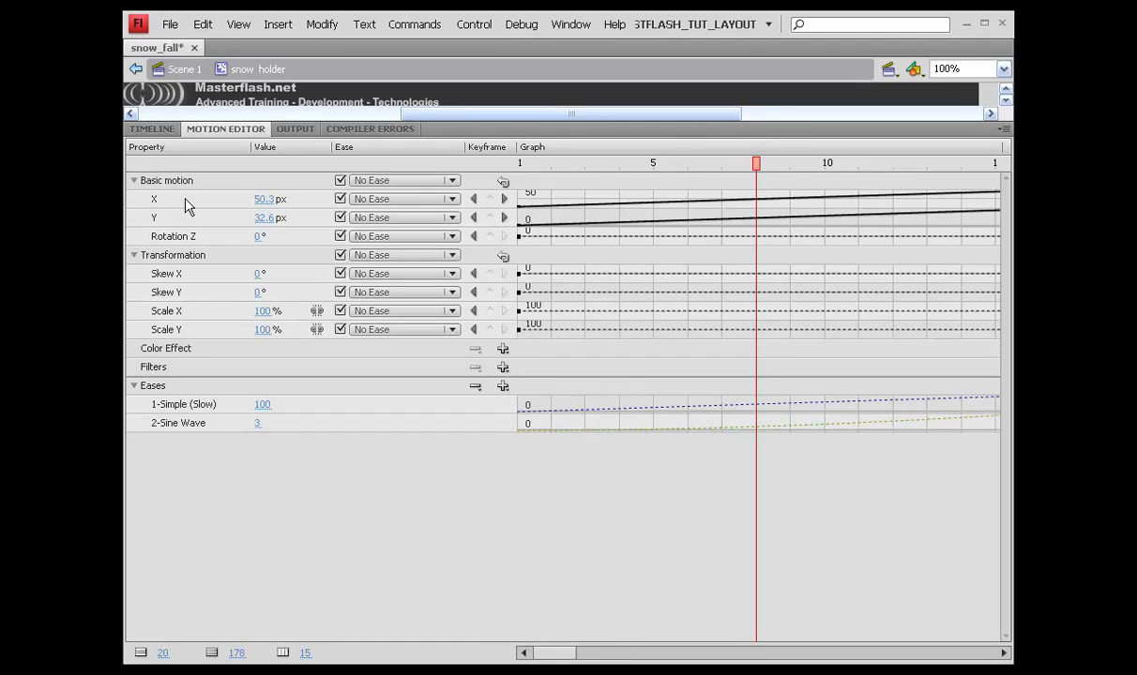
pyautogui.click(451, 180)
pyautogui.click(451, 180)
pyautogui.click(451, 193)
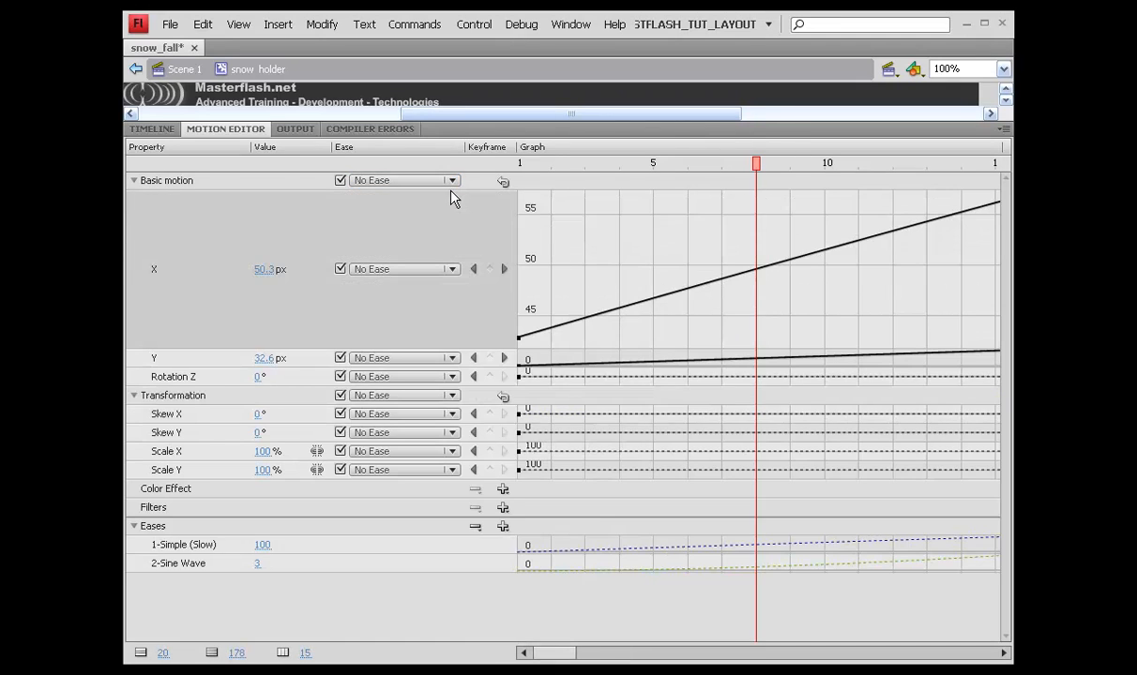
pyautogui.click(449, 218)
pyautogui.click(432, 199)
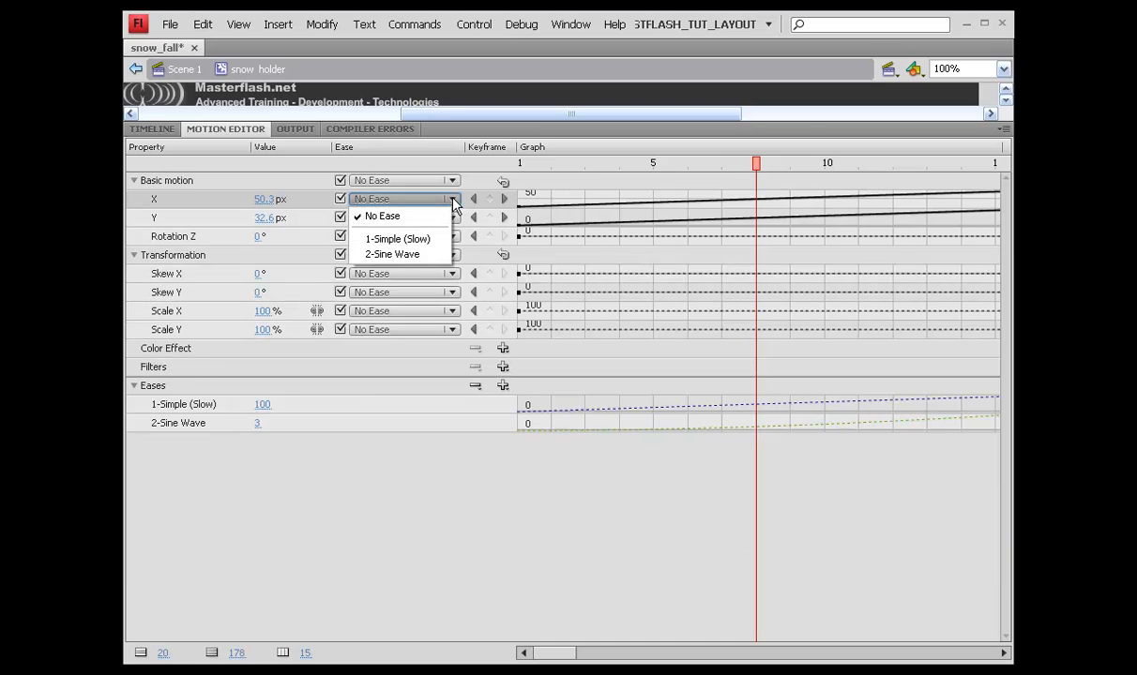
pyautogui.click(416, 255)
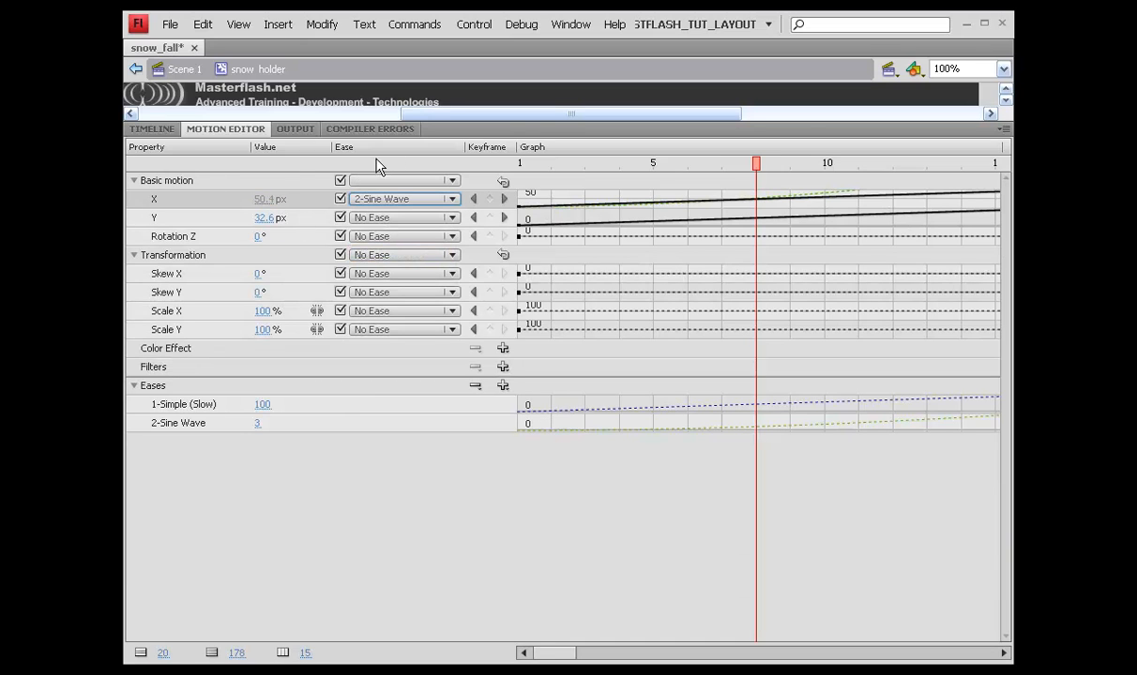
# Step: Preview the fast flake's path, then shrink the Motion Editor to reveal the stage and timeline
pyautogui.doubleClick(485, 131)
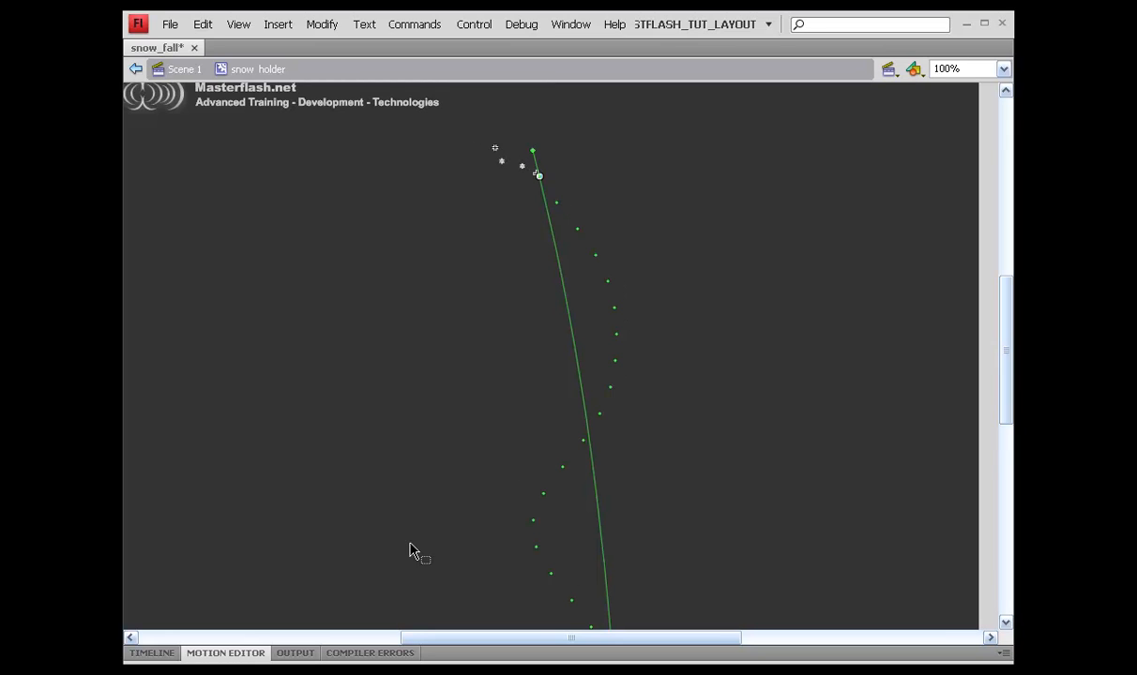
pyautogui.doubleClick(453, 654)
pyautogui.moveTo(446, 123); pyautogui.dragTo(449, 499)
pyautogui.click(169, 505)
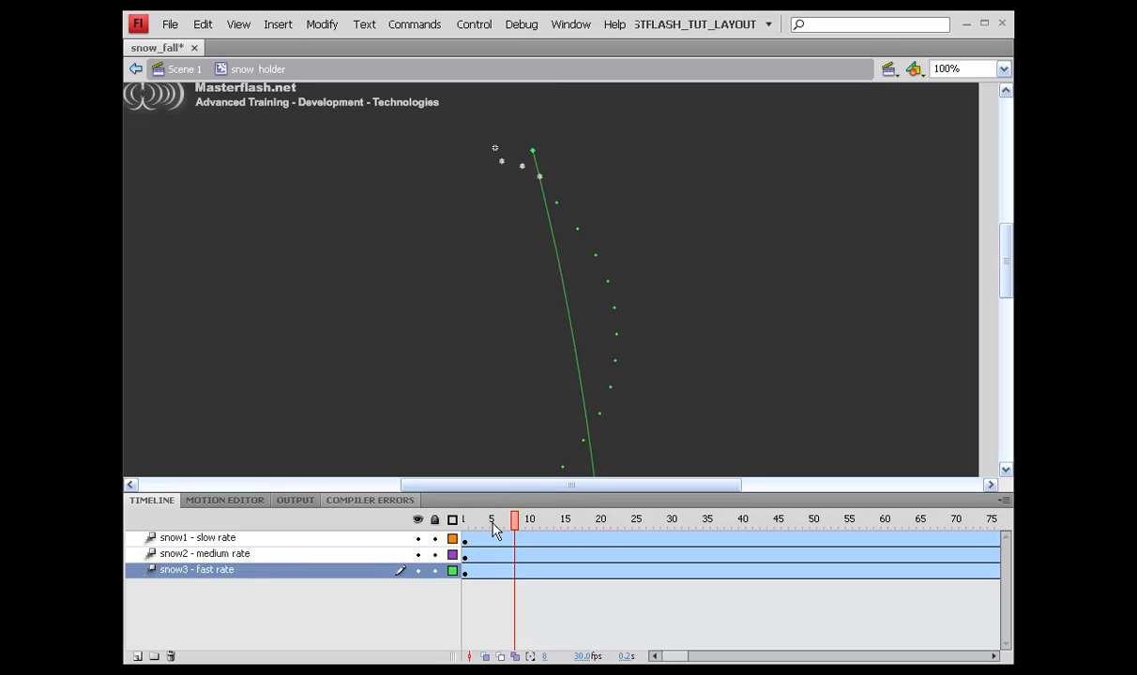
# Step: Rewind to frame 1 and select the snow1 - slow rate flake's orange motion path
pyautogui.moveTo(514, 525); pyautogui.dragTo(465, 523)
pyautogui.click(472, 539)
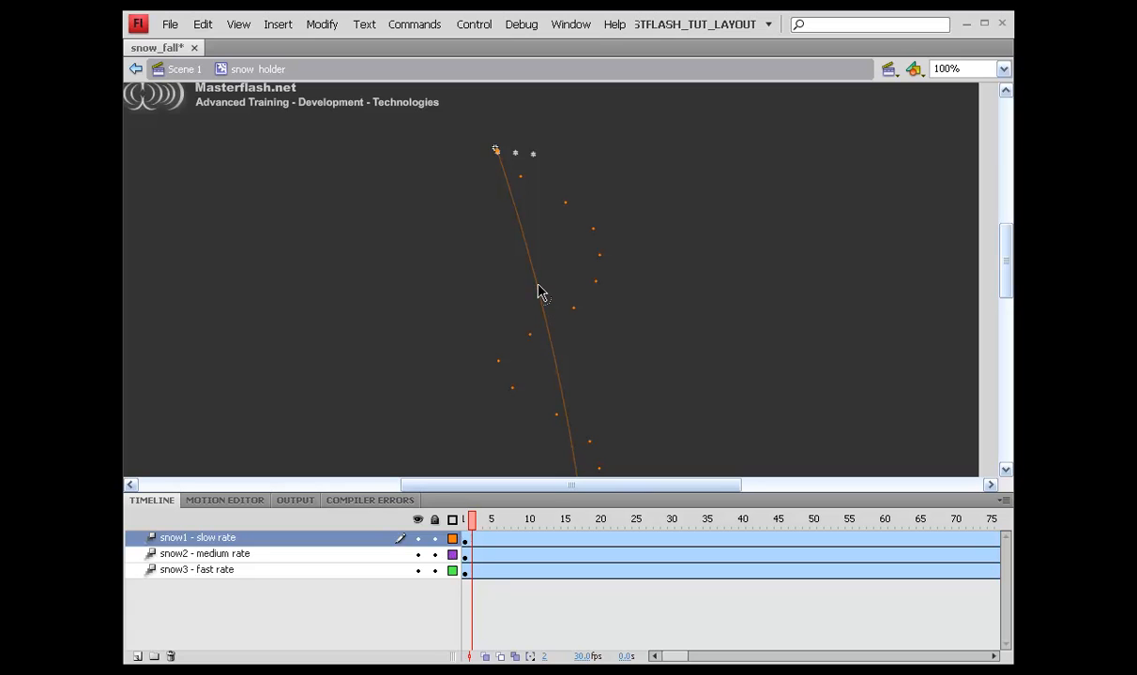
pyautogui.click(551, 349)
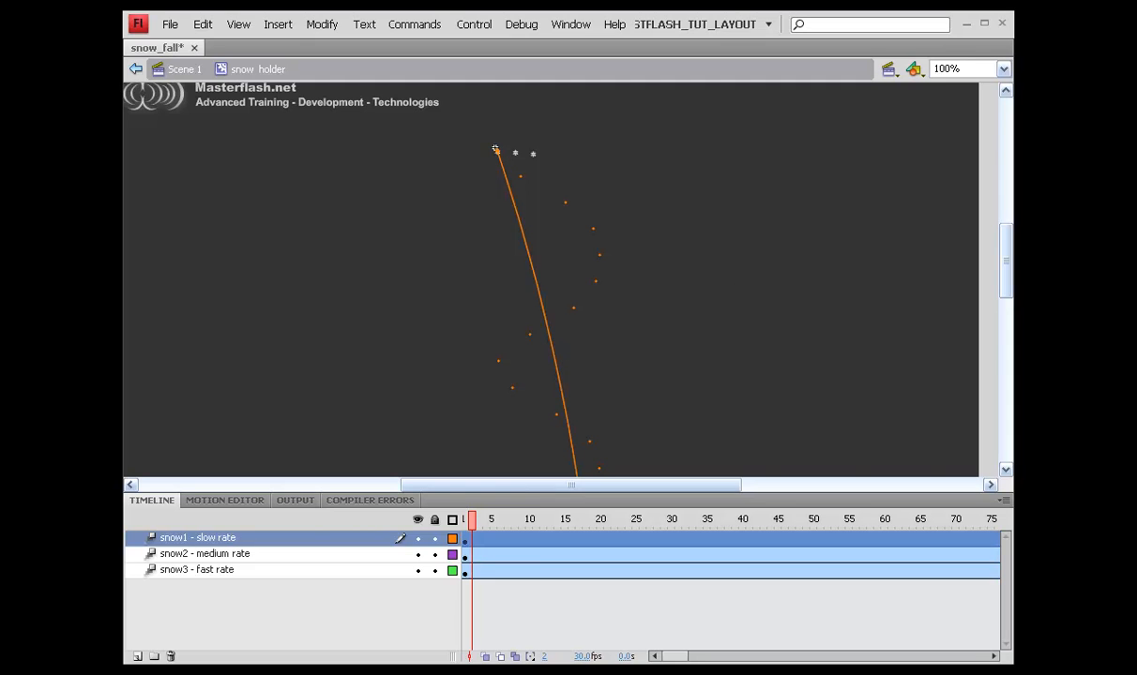
# Step: Show the Properties panel with Ctrl+F3 and name the slow-rate tween instance snow1
pyautogui.hotkey('ctrl', 'F3')
pyautogui.moveTo(856, 91); pyautogui.dragTo(736, 126)
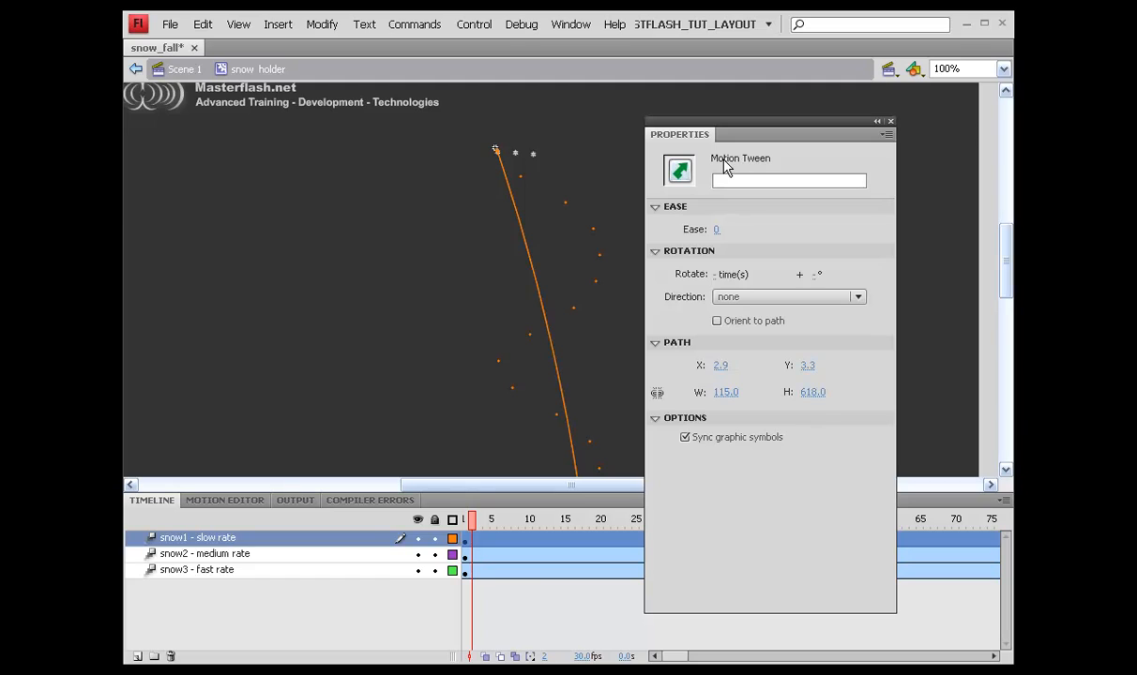
pyautogui.click(723, 180)
pyautogui.write('snow1')
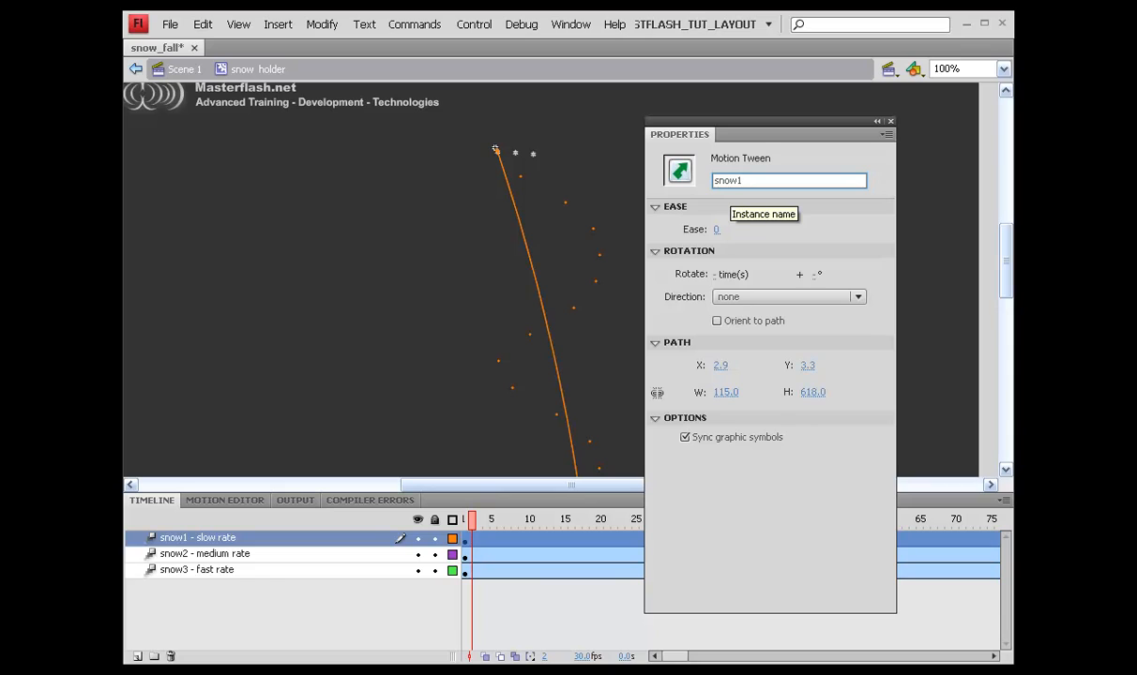
pyautogui.press('Return')
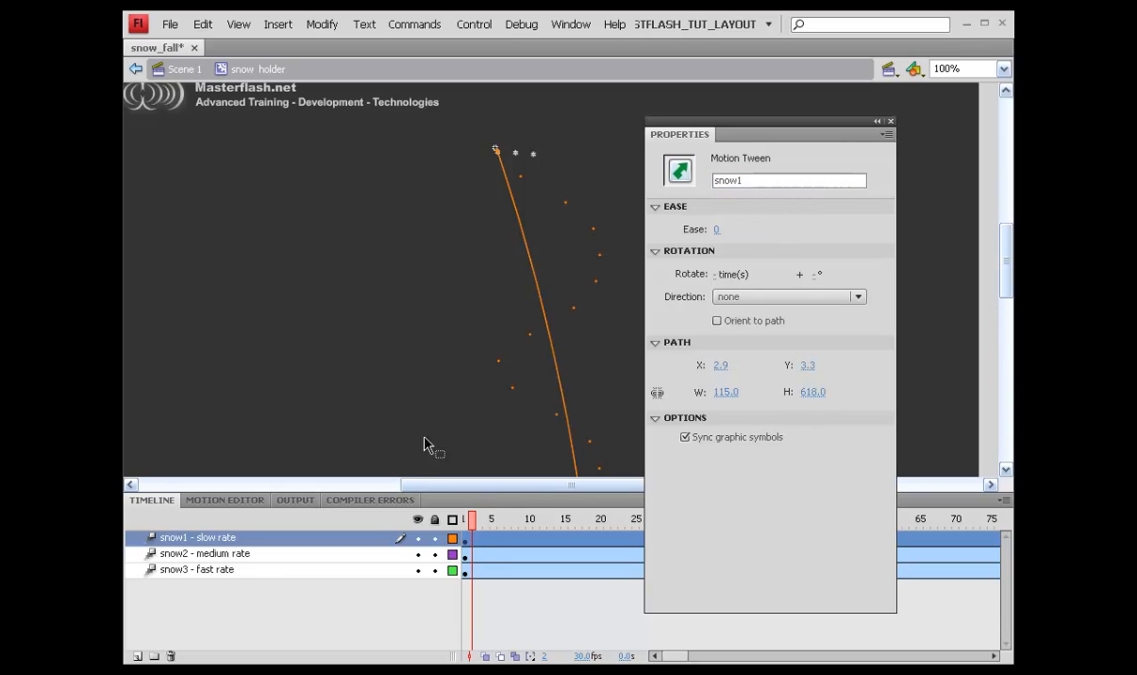
# Step: Select the snow2 - medium rate tween and name its instance snow2
pyautogui.click(487, 554)
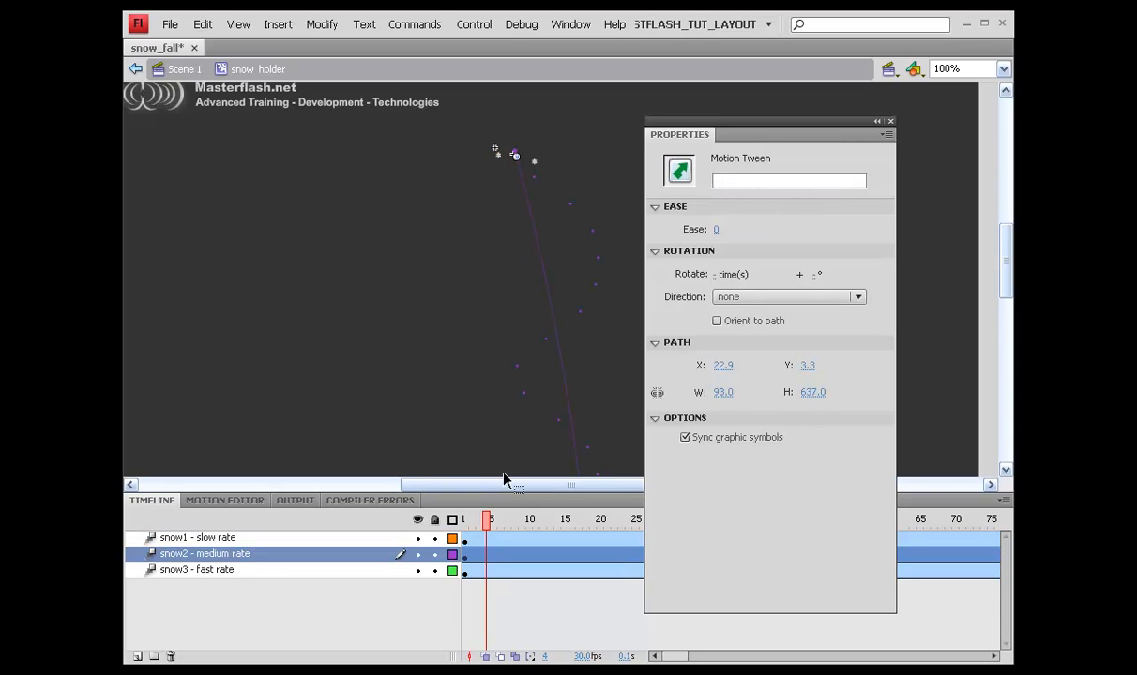
pyautogui.click(556, 301)
pyautogui.click(751, 178)
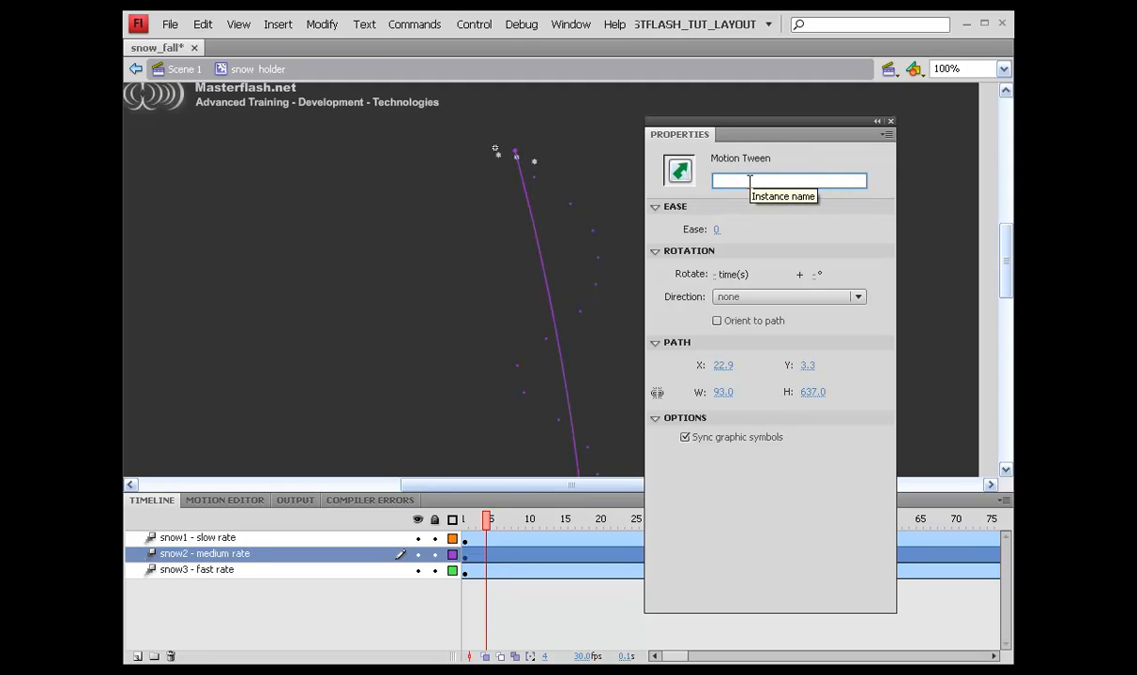
pyautogui.write('snow2')
pyautogui.press('Return')
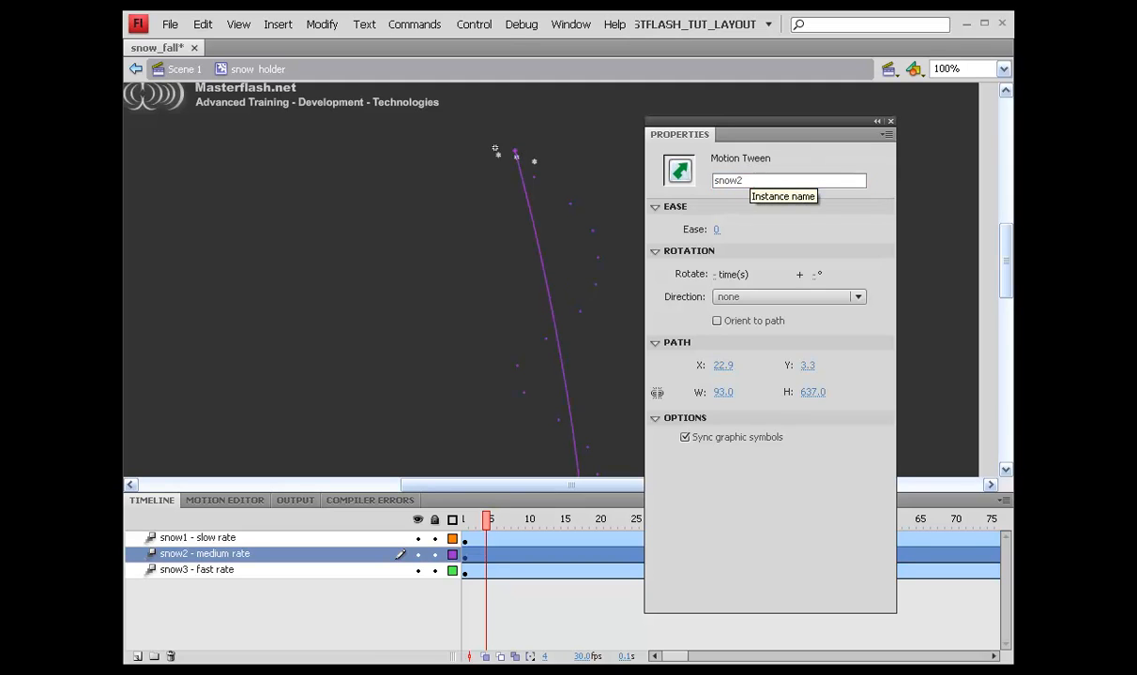
# Step: Select the snow3 - fast rate tween and name its instance snow3
pyautogui.click(496, 574)
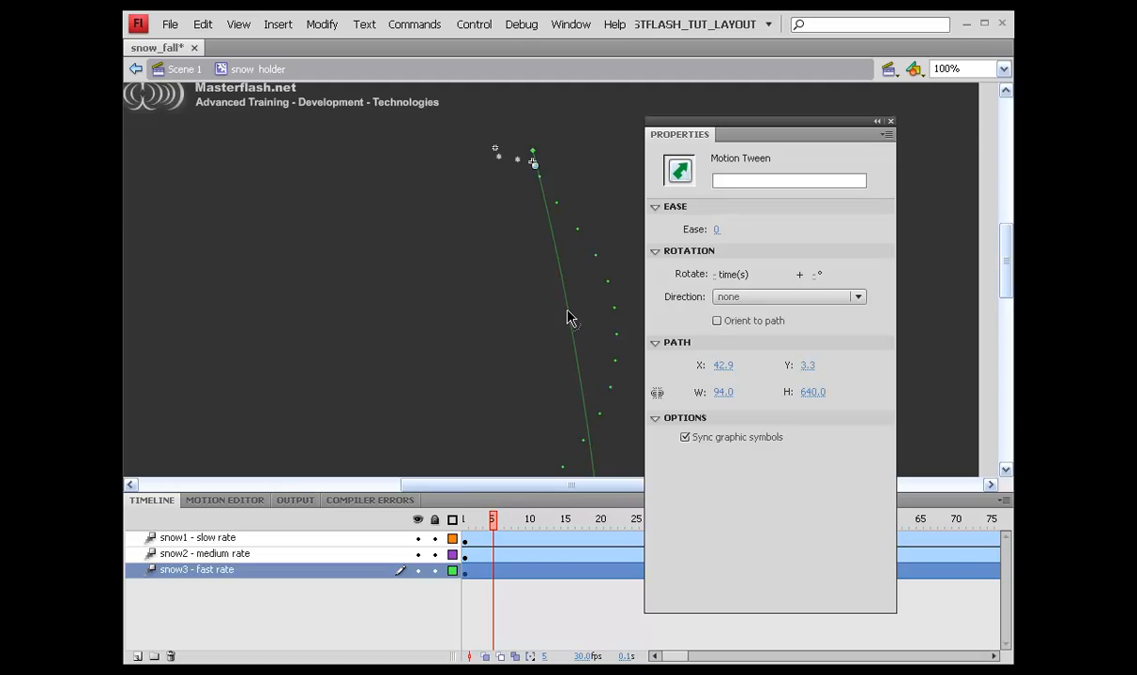
pyautogui.click(747, 182)
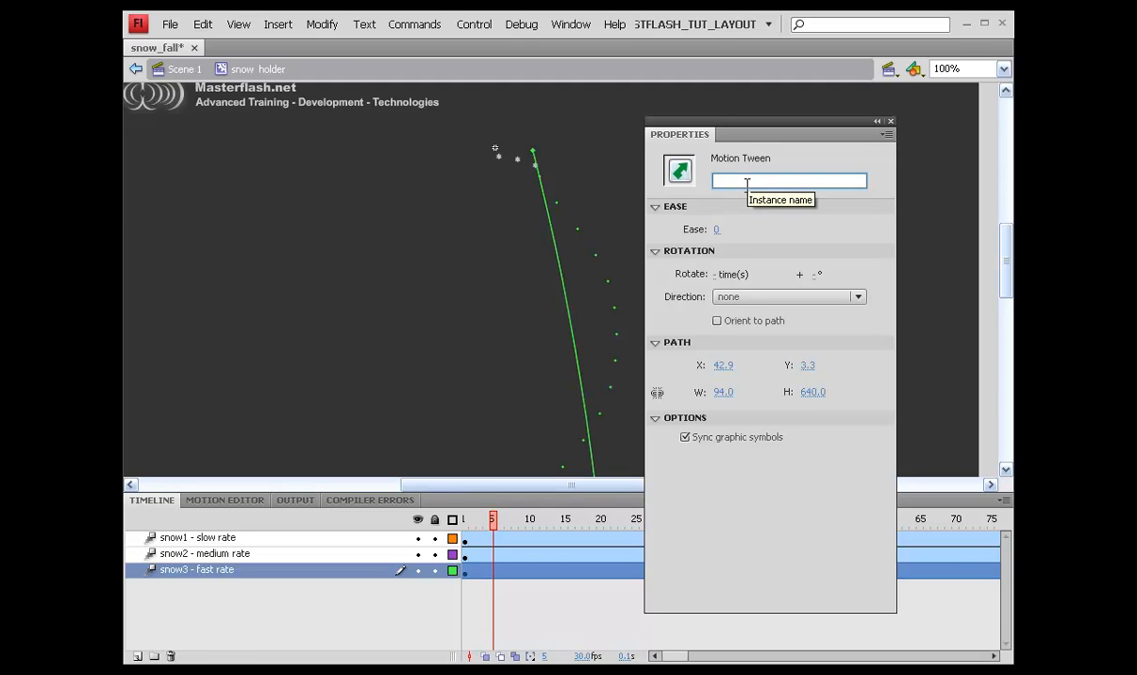
pyautogui.write('snow3')
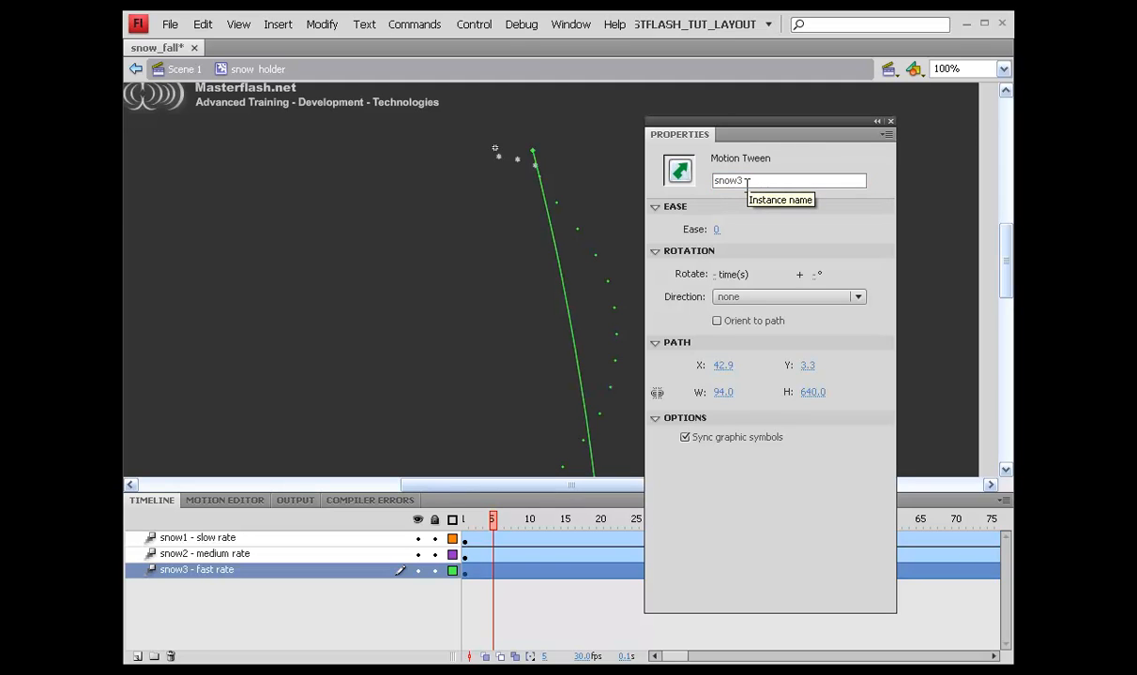
pyautogui.moveTo(754, 123); pyautogui.dragTo(1130, 142)
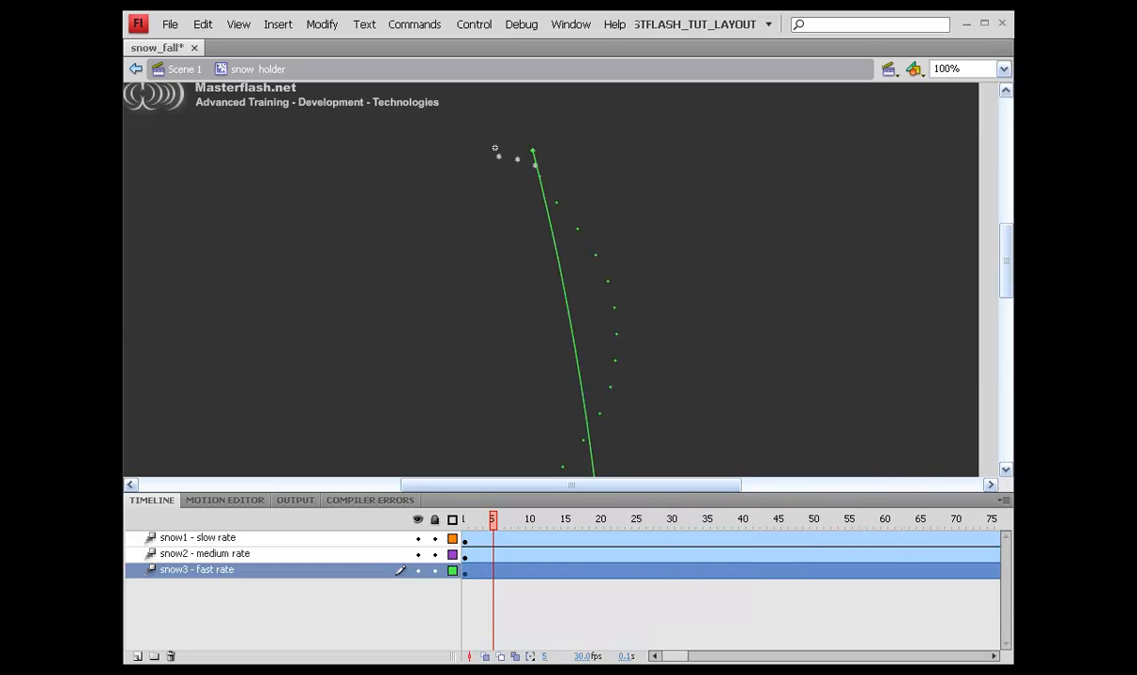
# Step: Return to Scene 1, save snow_fall, and test the movie before closing the player
pyautogui.click(180, 73)
pyautogui.hotkey('ctrl', 's')
pyautogui.hotkey('ctrl', 'Return')
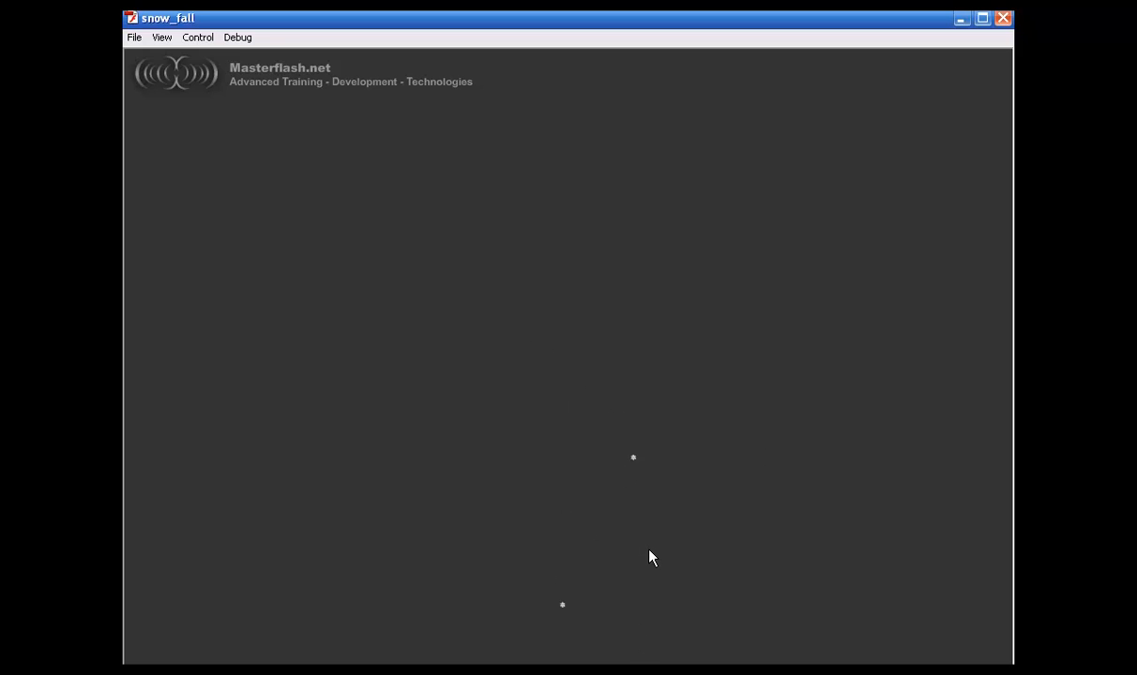
pyautogui.hotkey('ctrl', 'w')
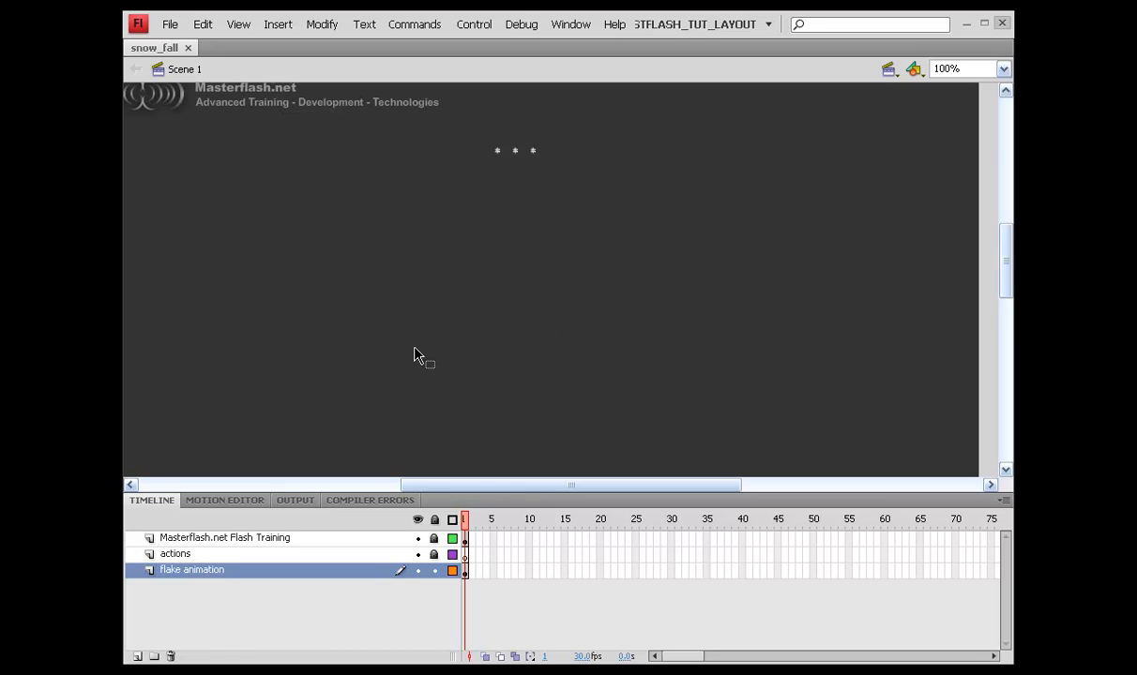
# Step: Move the three selected snowflakes to the stage's top-right corner
pyautogui.moveTo(414, 136); pyautogui.dragTo(584, 188)
pyautogui.click(526, 210)
pyautogui.moveTo(514, 155); pyautogui.dragTo(616, 144)
pyautogui.moveTo(849, 116); pyautogui.dragTo(954, 99)
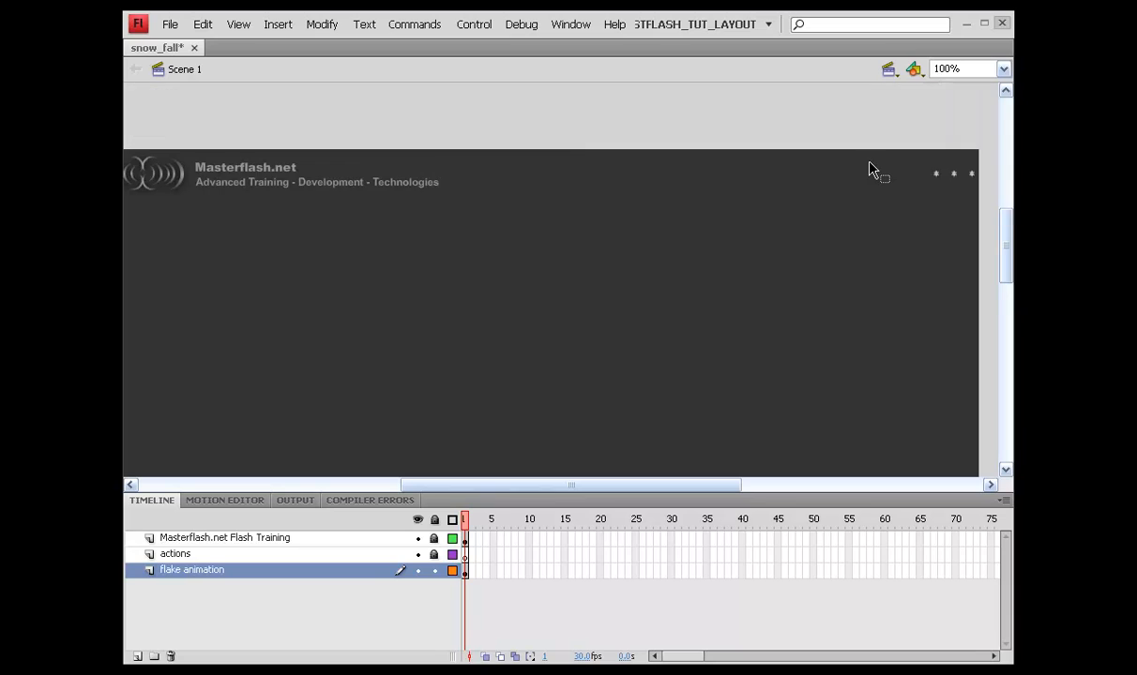
pyautogui.moveTo(721, 206)
pyautogui.mouseDown()
pyautogui.moveTo(728, 218)
pyautogui.moveTo(732, 208)
pyautogui.mouseUp()
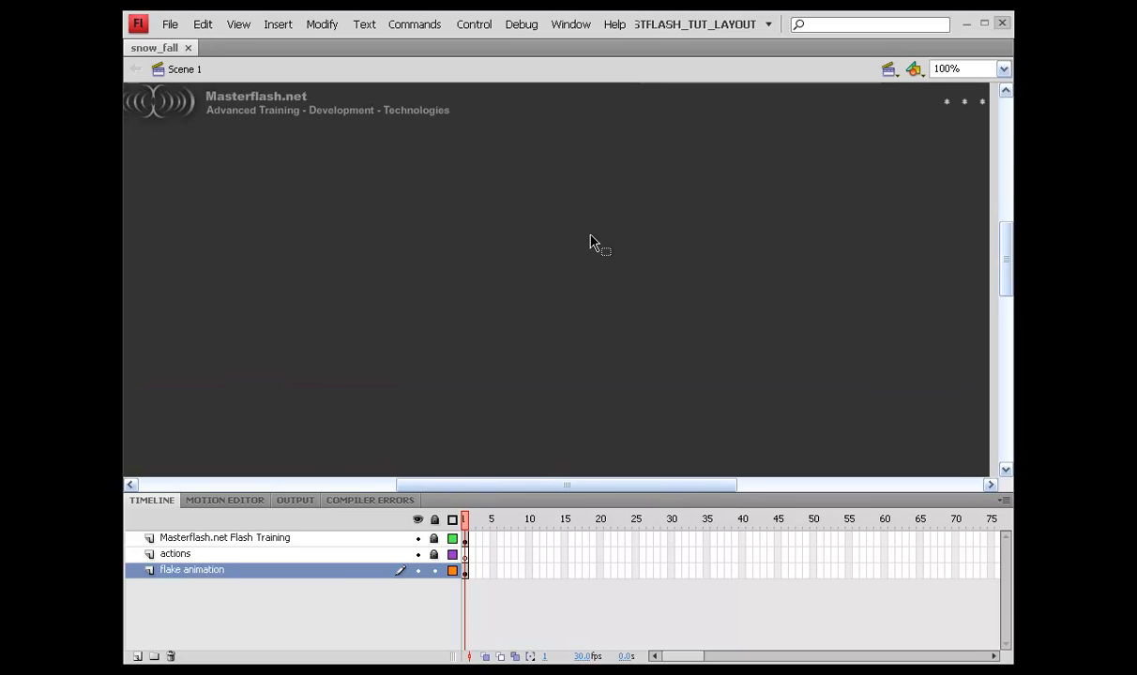
# Step: Select a frame on the actions layer and bring up its Actions panel with F9
pyautogui.click(508, 554)
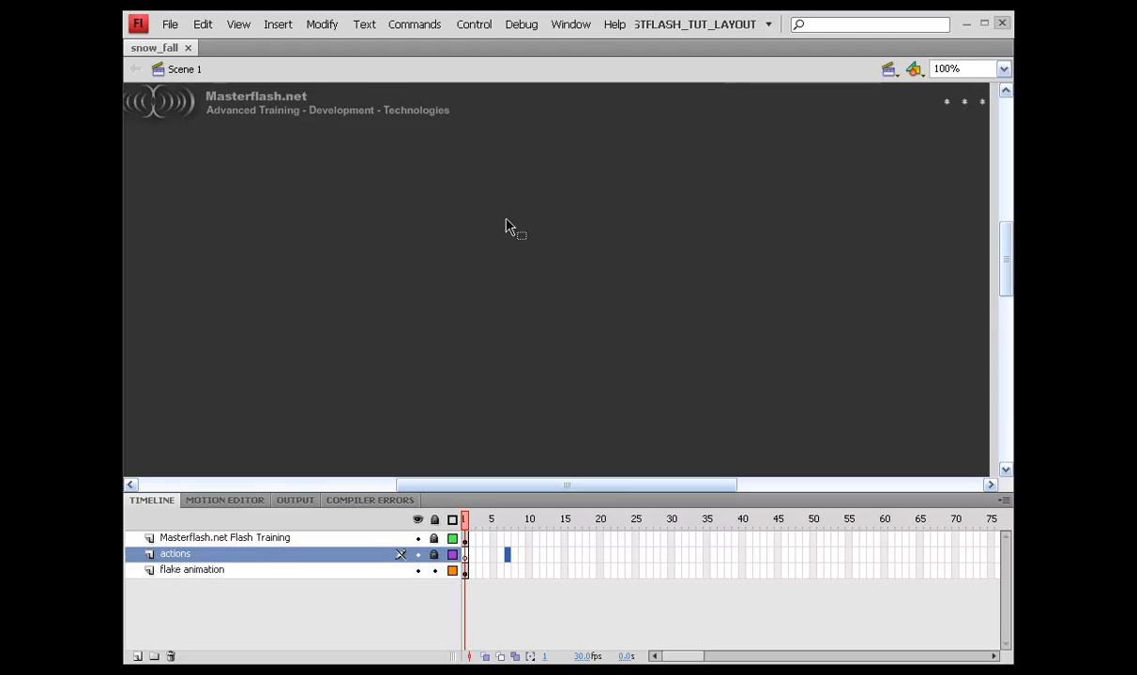
pyautogui.click(560, 29)
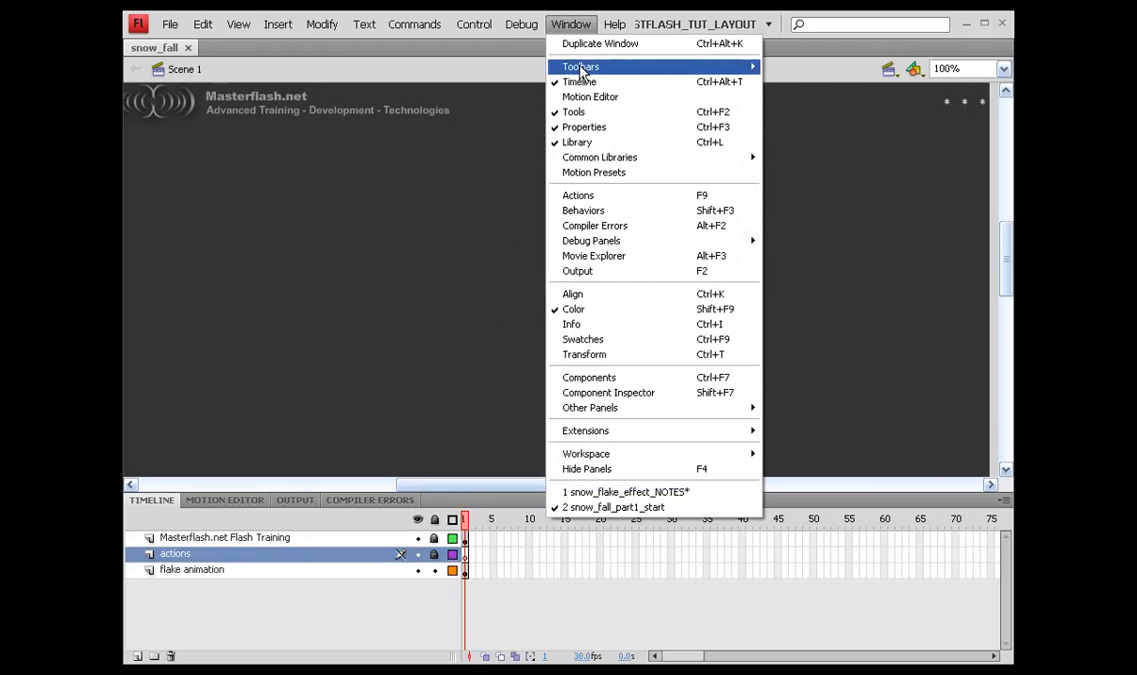
pyautogui.click(533, 199)
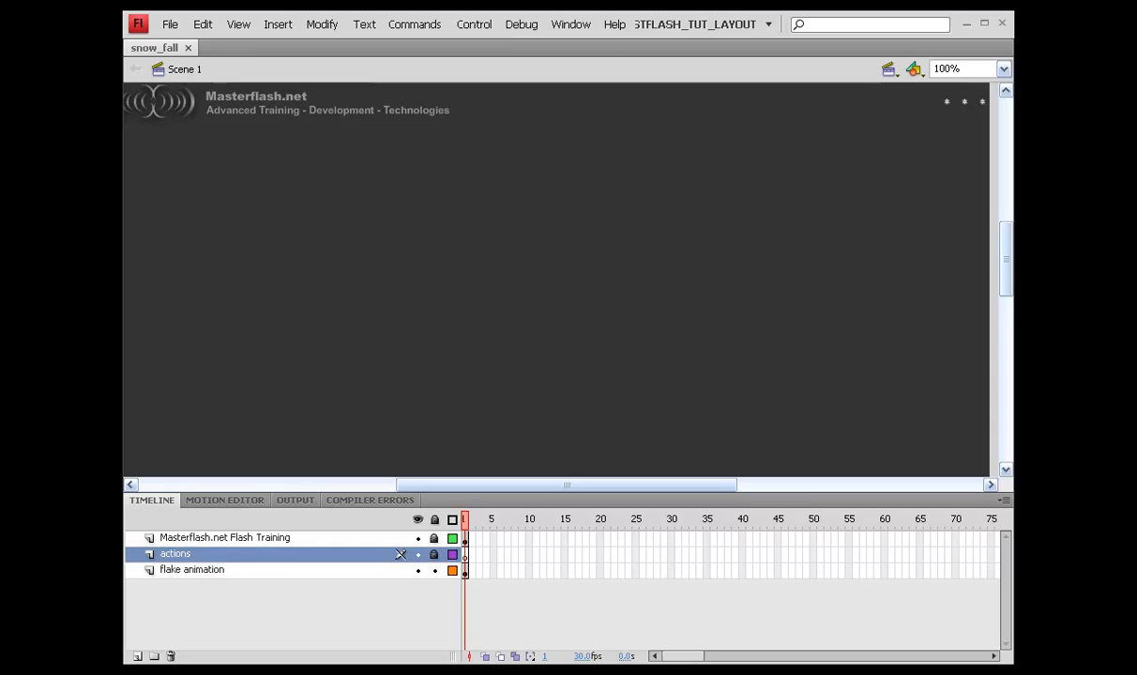
pyautogui.press('F9')
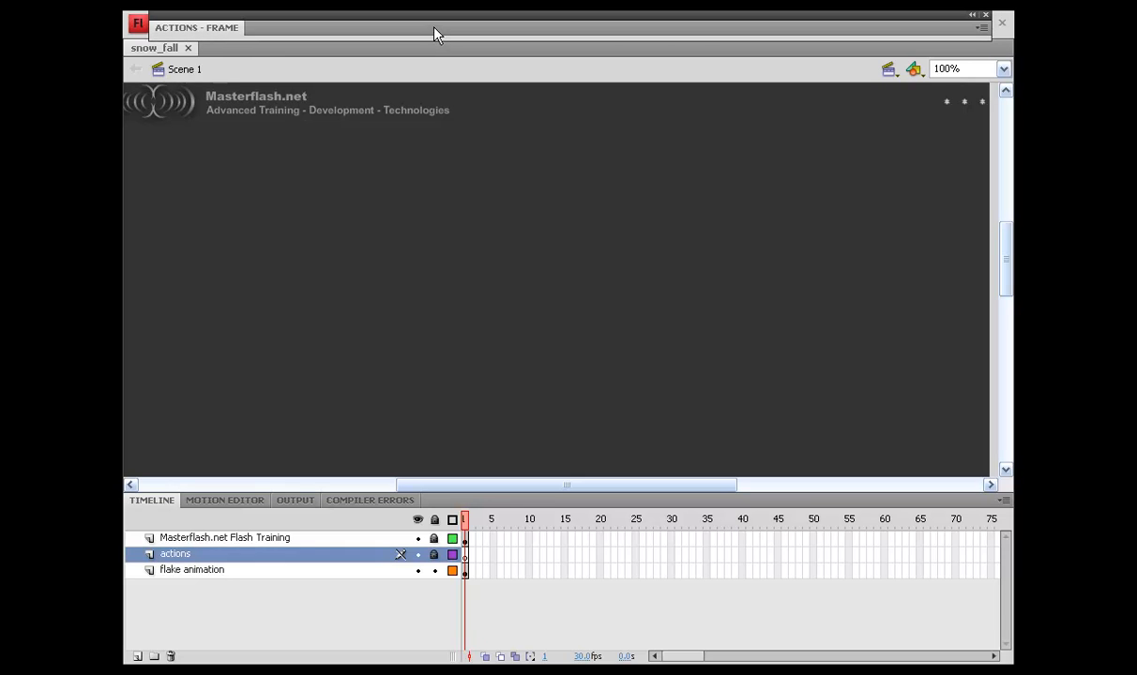
# Step: Expand the Actions panel and write const amount_of_snowflakes:uint = 300 on line 2
pyautogui.doubleClick(434, 29)
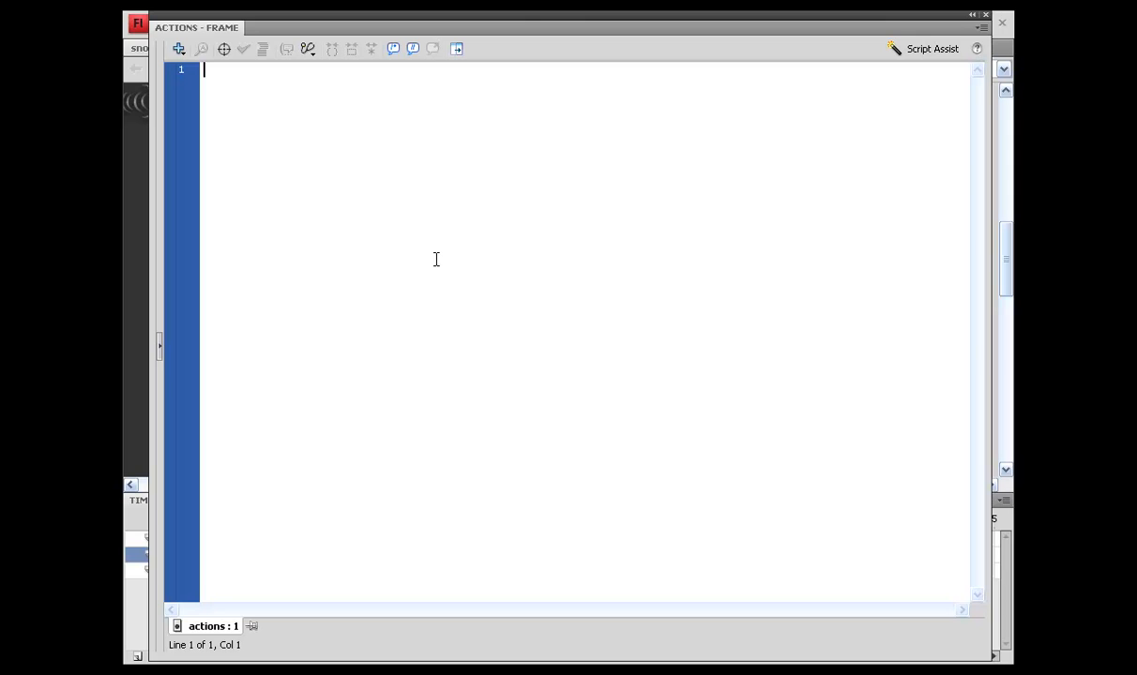
pyautogui.write('cc')
pyautogui.press('BackSpace')
pyautogui.press('Return')
pyautogui.write('const')
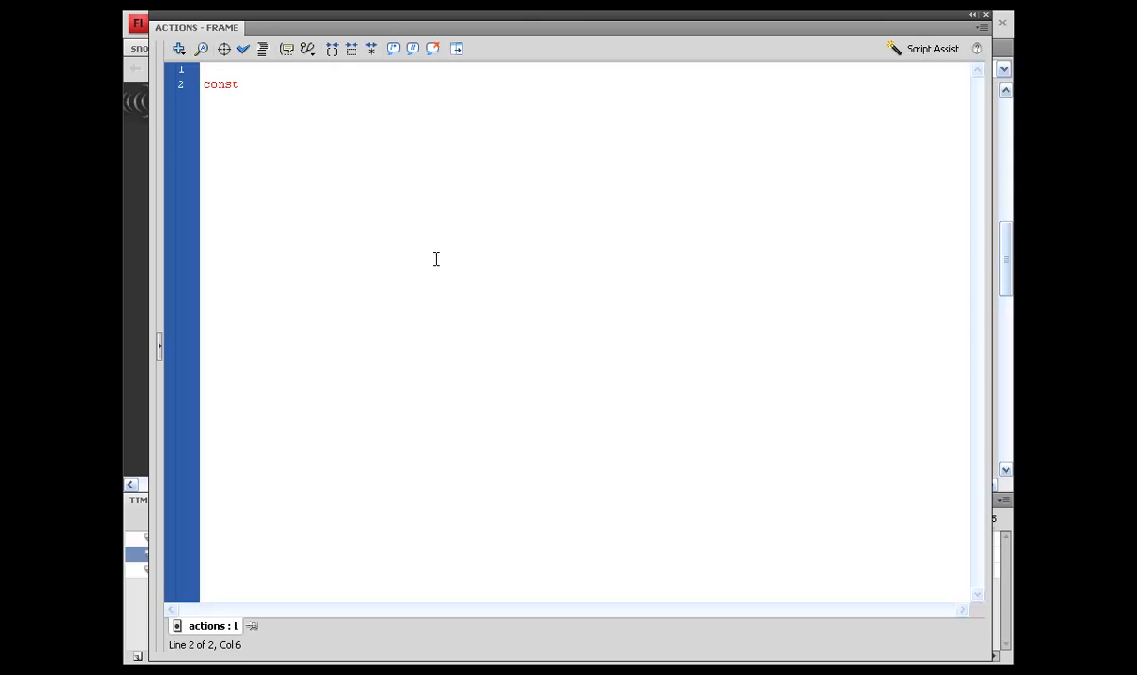
pyautogui.write(' amount_of_snowflake')
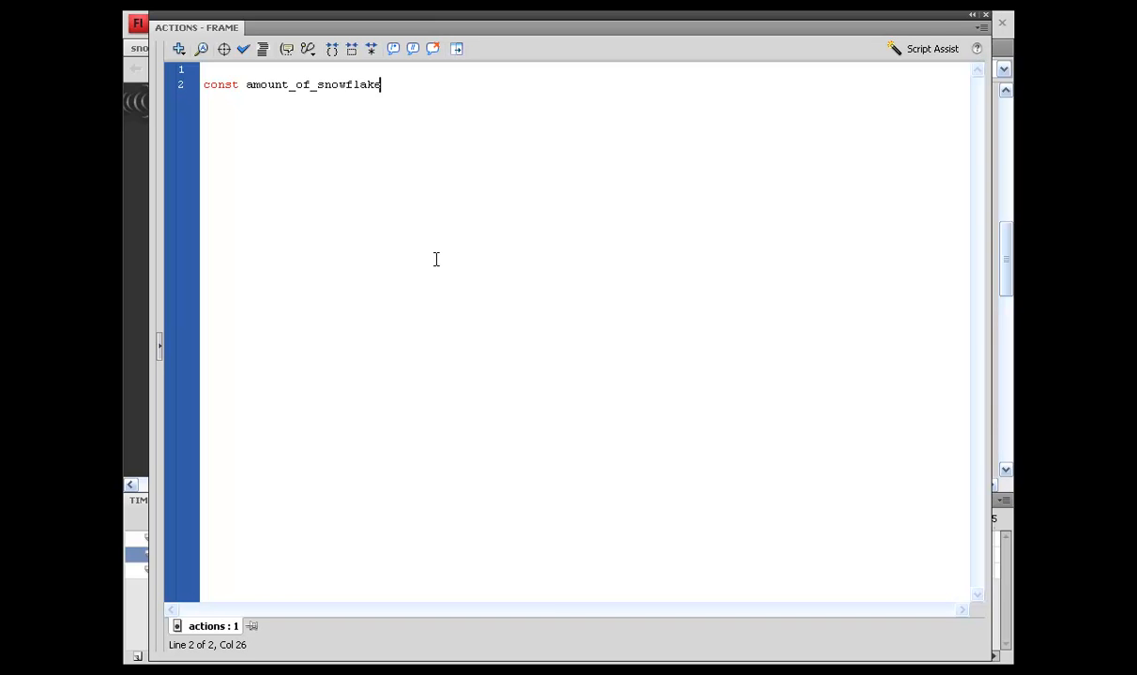
pyautogui.write('s:uint = 300;')
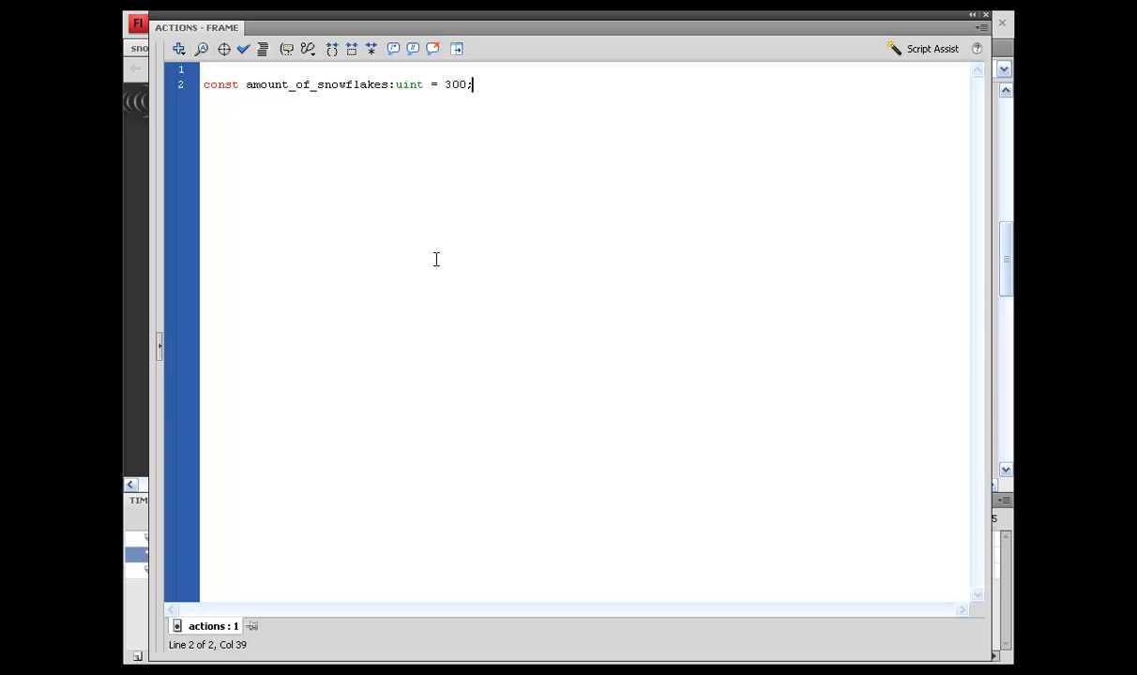